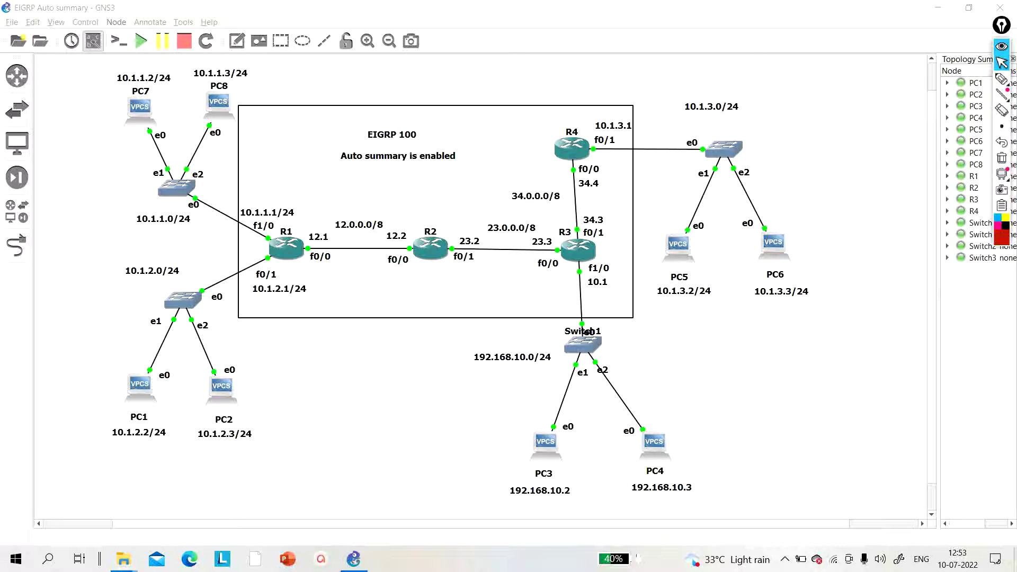
Turn on the red highlighter pen for drawing over the EIGRP topology
click(1003, 78)
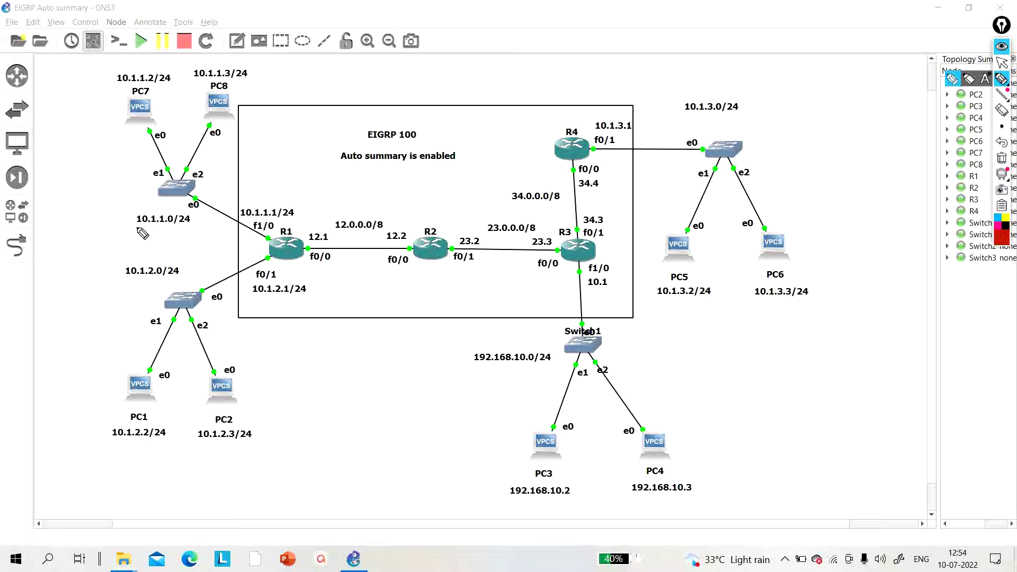
drag(134, 229, 172, 222)
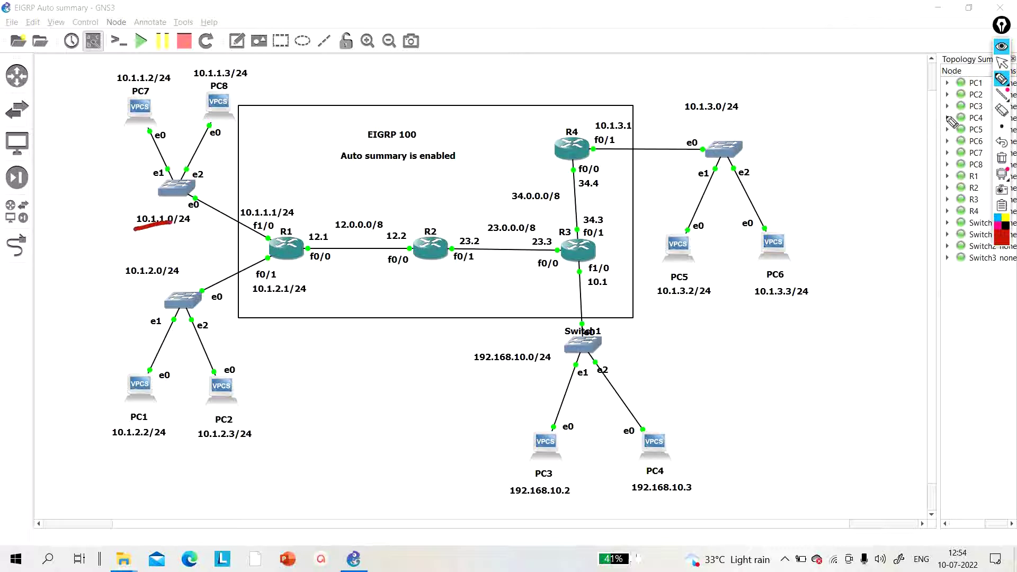
mouse_move(142, 232)
mouse_down()
mouse_move(196, 225)
mouse_move(194, 207)
mouse_move(133, 220)
mouse_move(151, 257)
mouse_move(119, 268)
mouse_move(123, 280)
mouse_move(190, 274)
mouse_move(155, 255)
mouse_up()
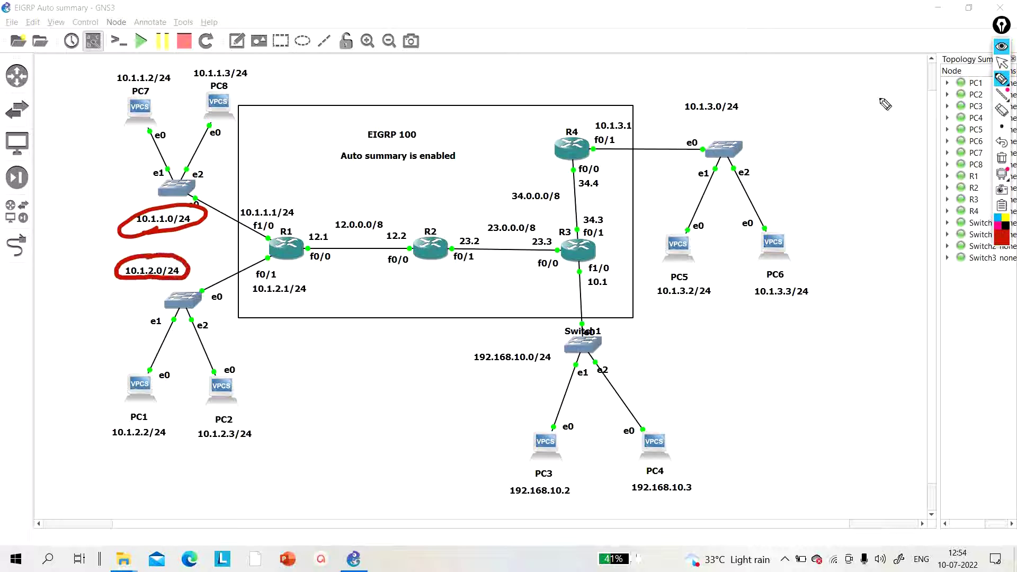
click(1002, 158)
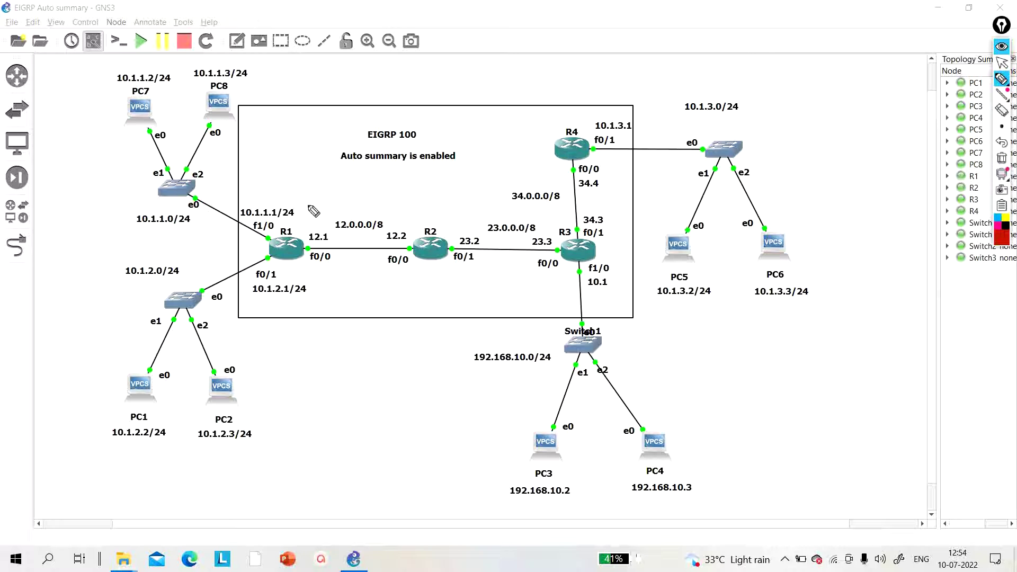
mouse_move(316, 192)
mouse_down()
mouse_move(306, 222)
mouse_move(300, 217)
mouse_move(372, 180)
mouse_move(406, 181)
mouse_move(456, 205)
mouse_move(438, 205)
mouse_move(461, 190)
mouse_up()
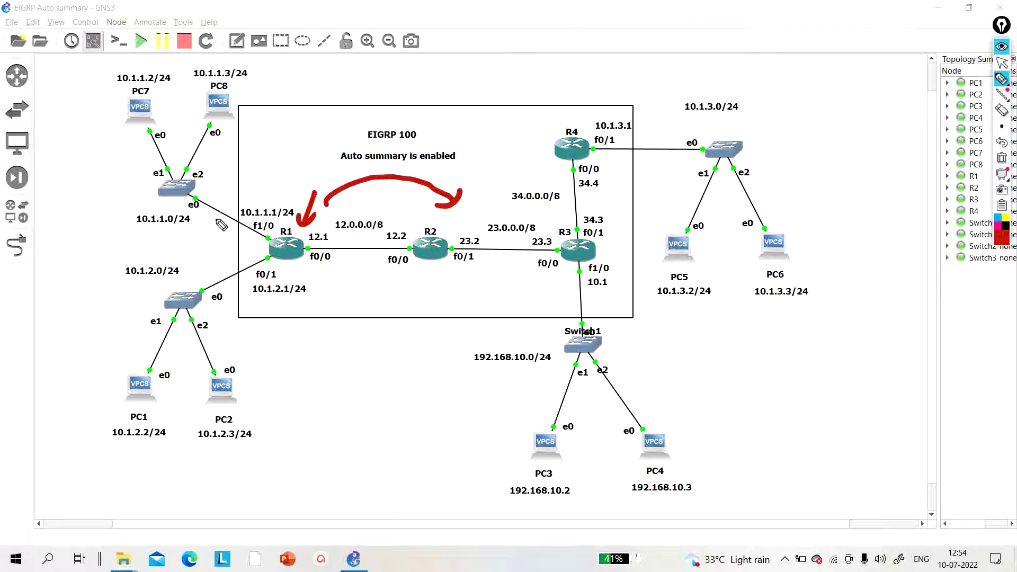
drag(344, 197, 346, 211)
mouse_move(364, 195)
mouse_down()
mouse_move(360, 212)
mouse_move(372, 199)
mouse_move(426, 197)
mouse_move(440, 168)
mouse_up()
click(382, 196)
click(435, 174)
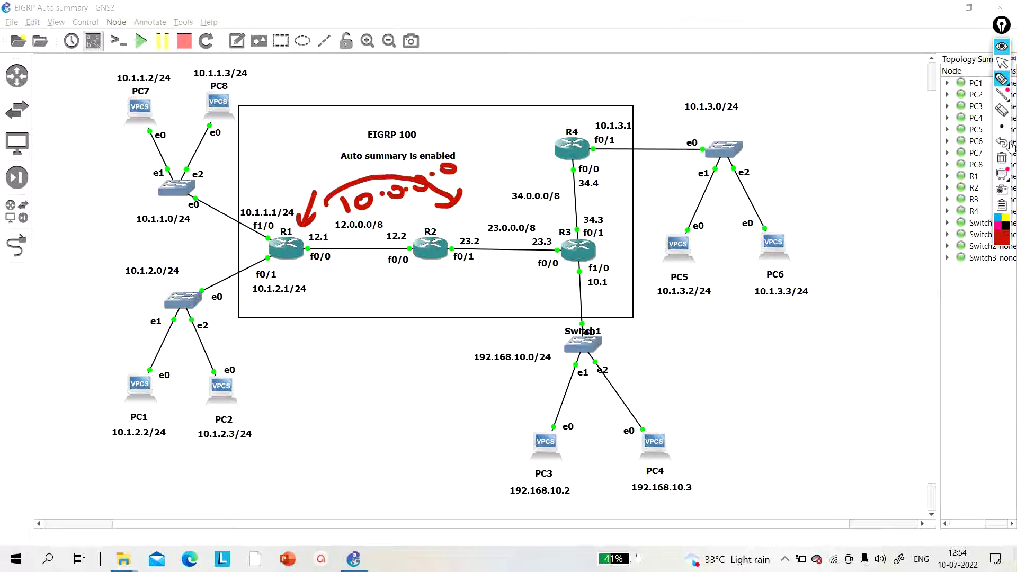
click(1002, 157)
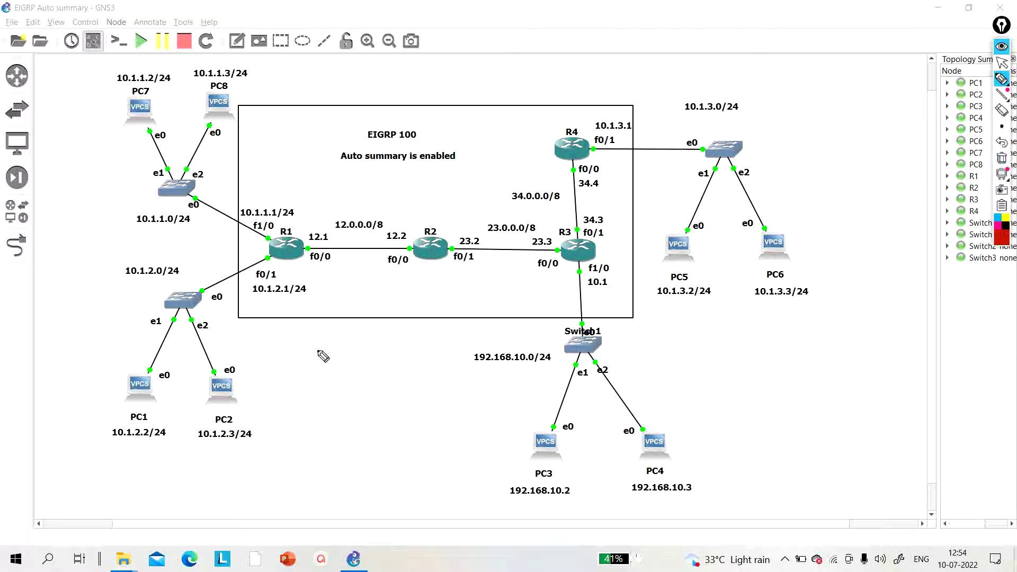
mouse_move(310, 376)
mouse_down()
mouse_move(325, 395)
mouse_move(351, 380)
mouse_up()
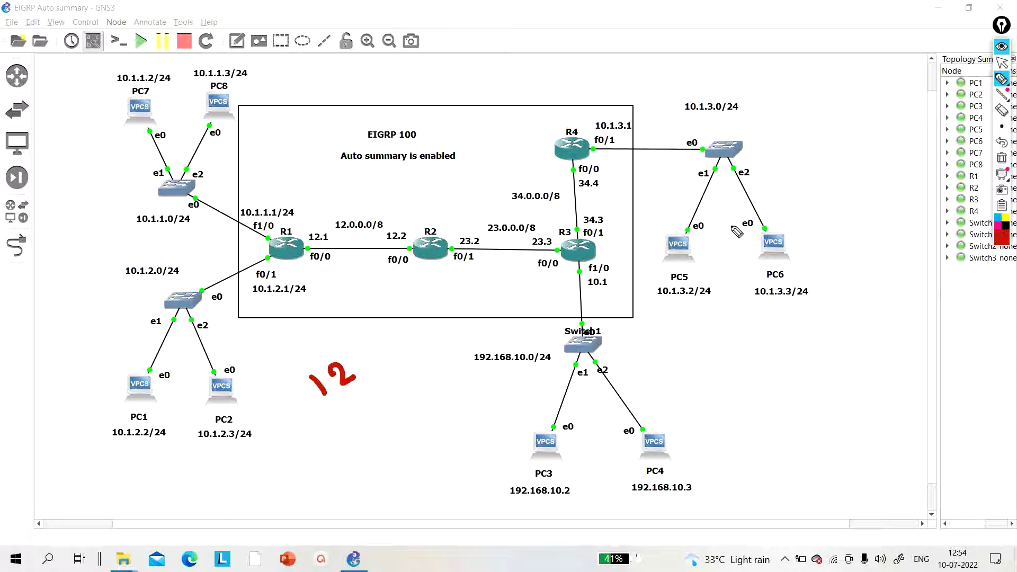
click(1002, 157)
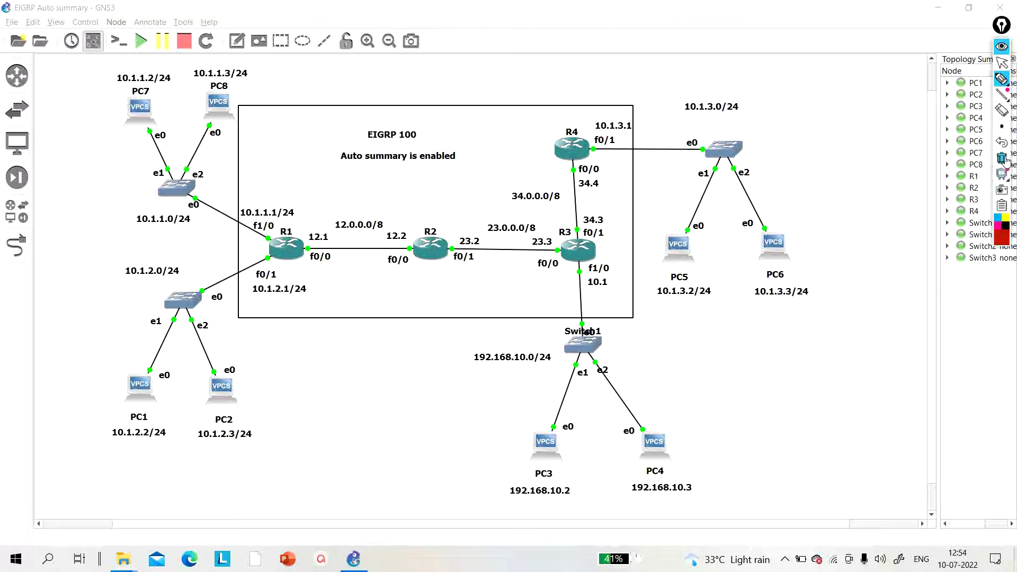
click(1001, 63)
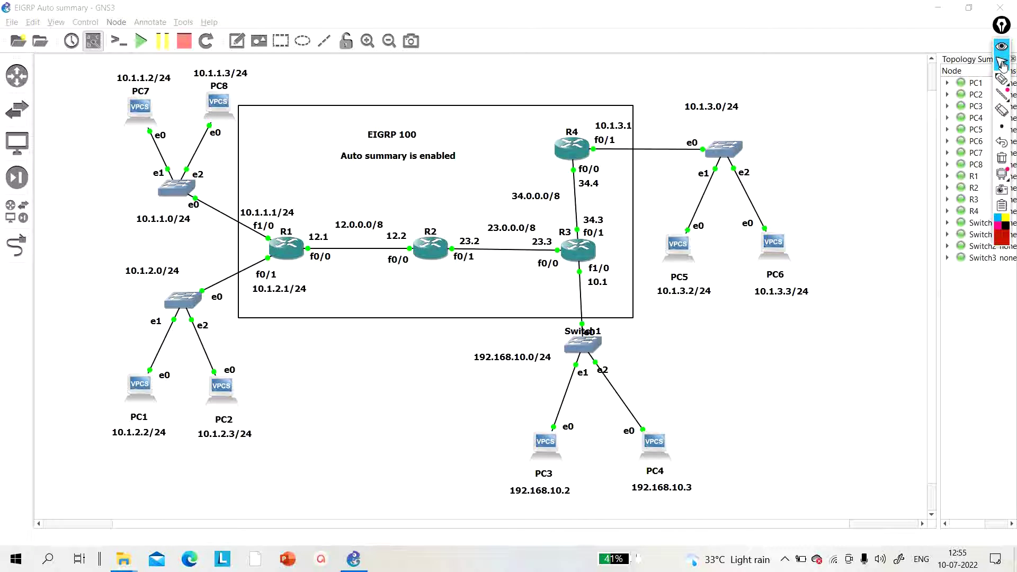
Open router R1's console and maximize it to full screen
click(285, 257)
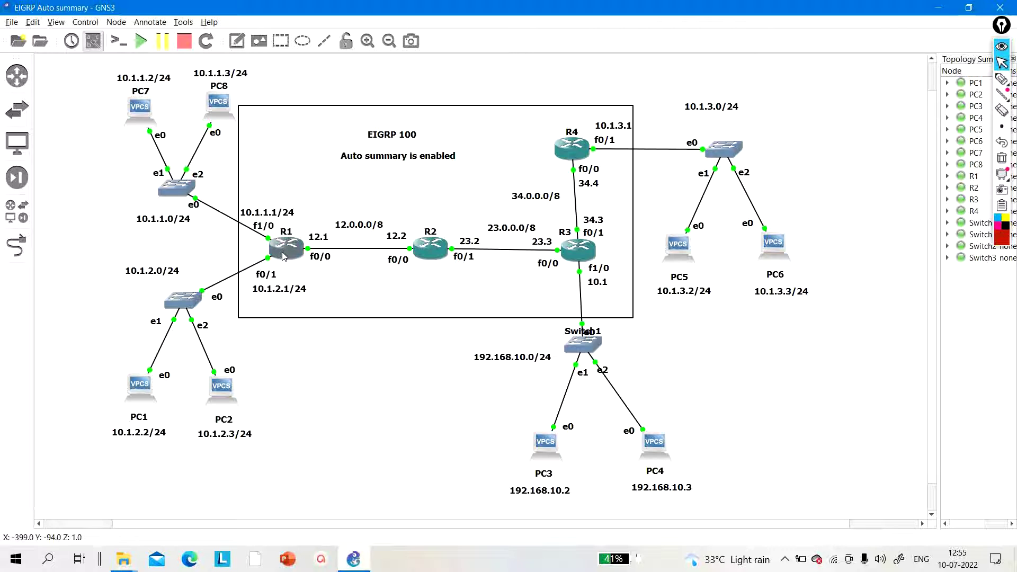
double_click(284, 257)
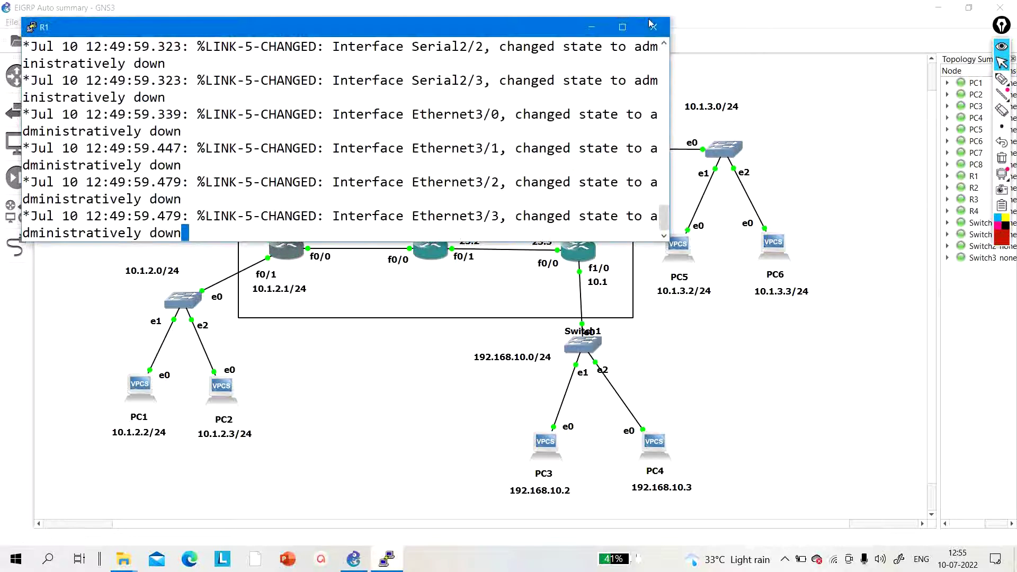
click(622, 28)
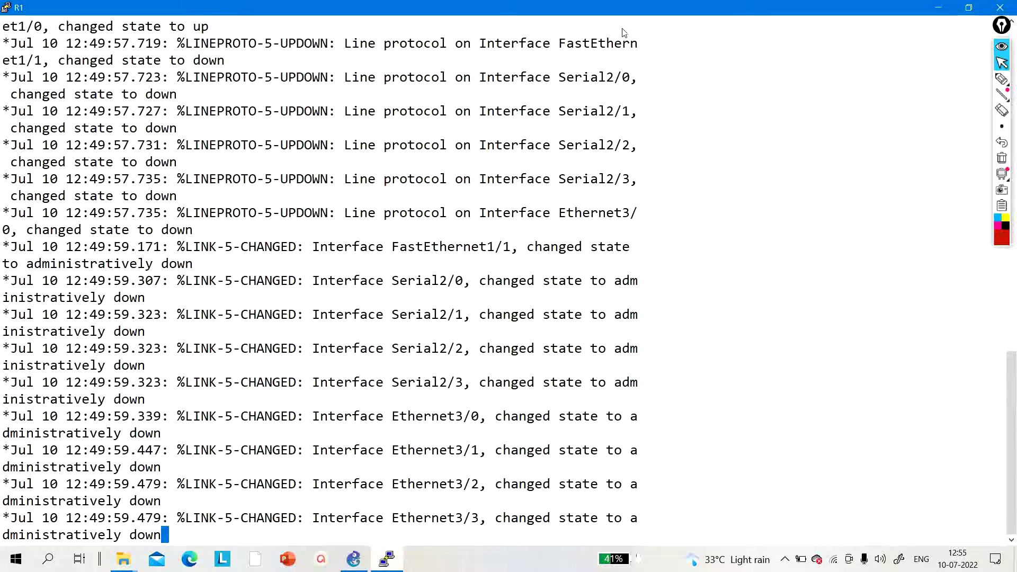
Run show version on R1 and highlight the IOS version 15.2(4)S5
key(Return)
key(Return)
key(Return)
key(Return)
key(Return)
key(Return)
key(Return)
key(Return)
key(Return)
key(Return)
key(Return)
key(Return)
key(Return)
key(Return)
key(Return)
key(Return)
key(Return)
key(Return)
key(Return)
key(Return)
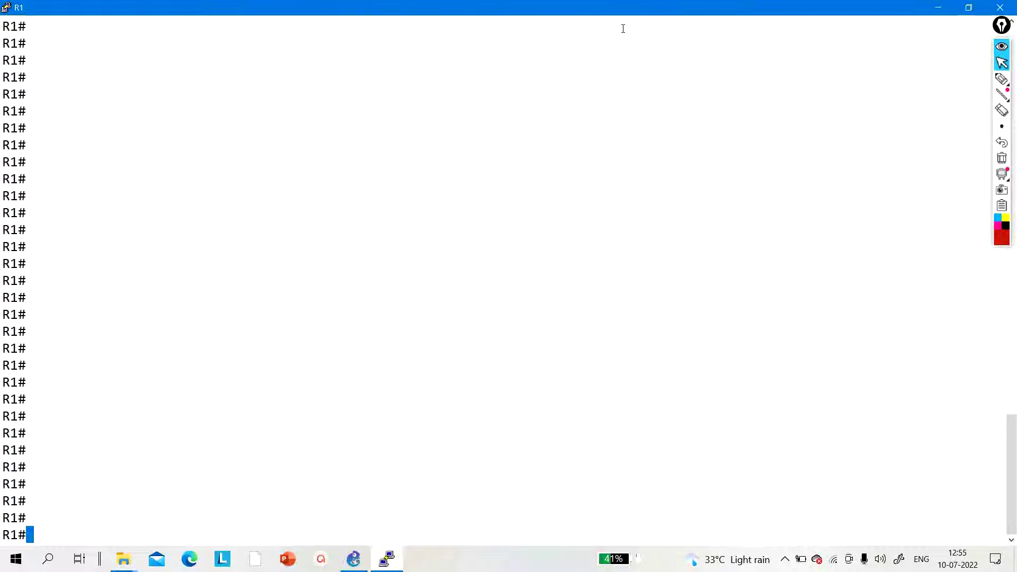
text(sh)
key(Tab)
text(ver)
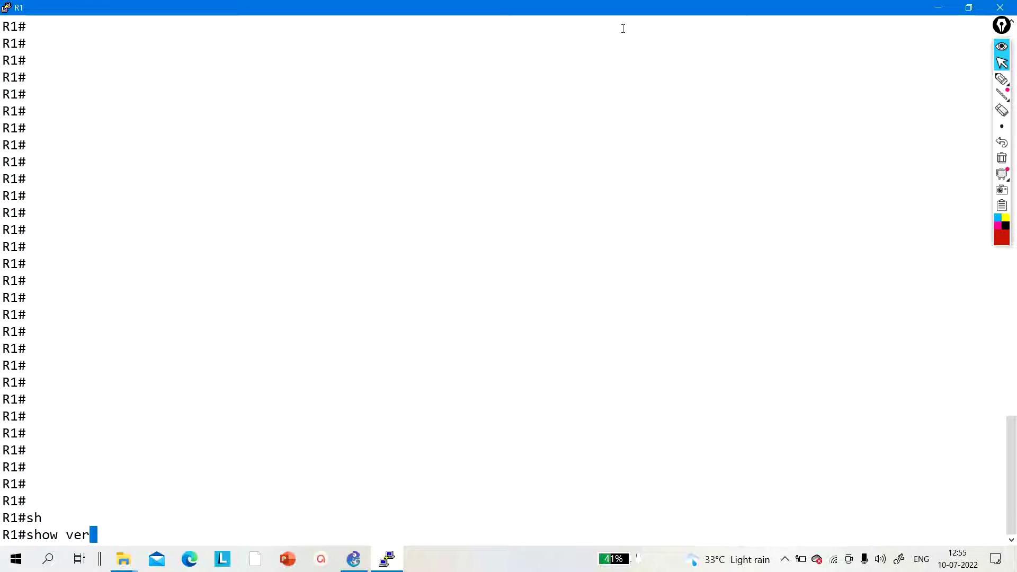
key(Tab)
key(Return)
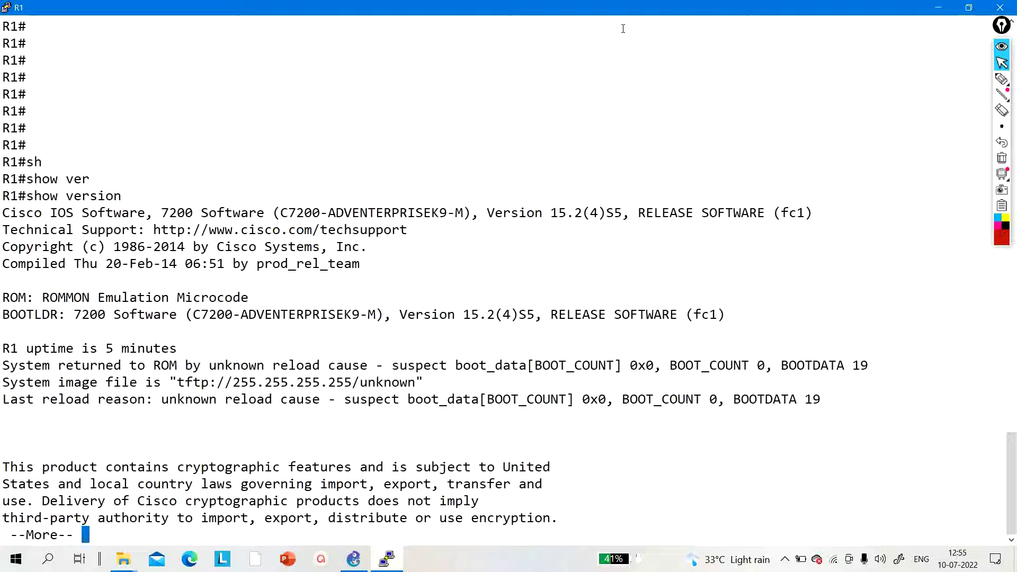
drag(488, 213, 589, 213)
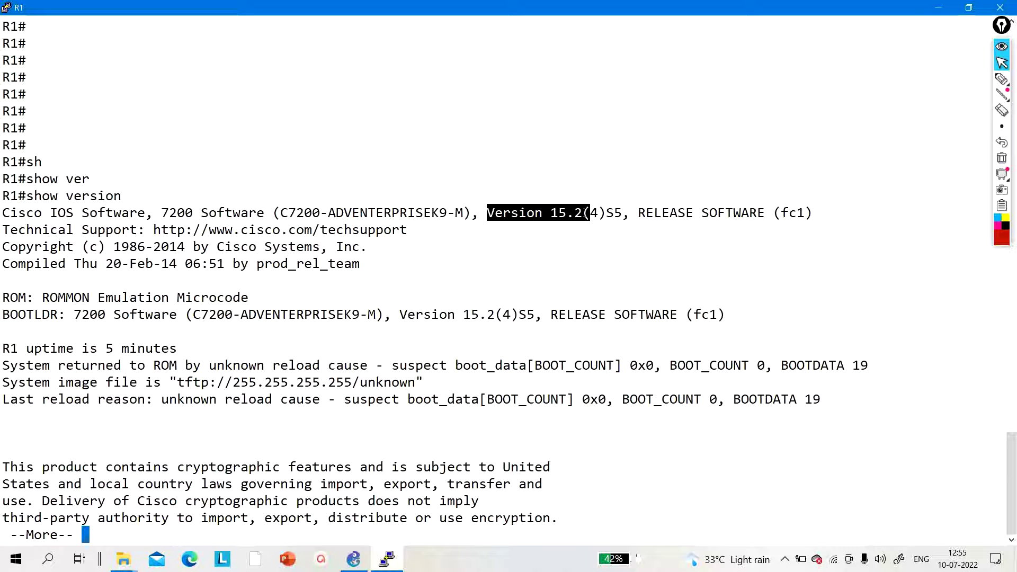
Minimize the R1 console, GNS3 and File Explorer to reveal the desktop
click(935, 8)
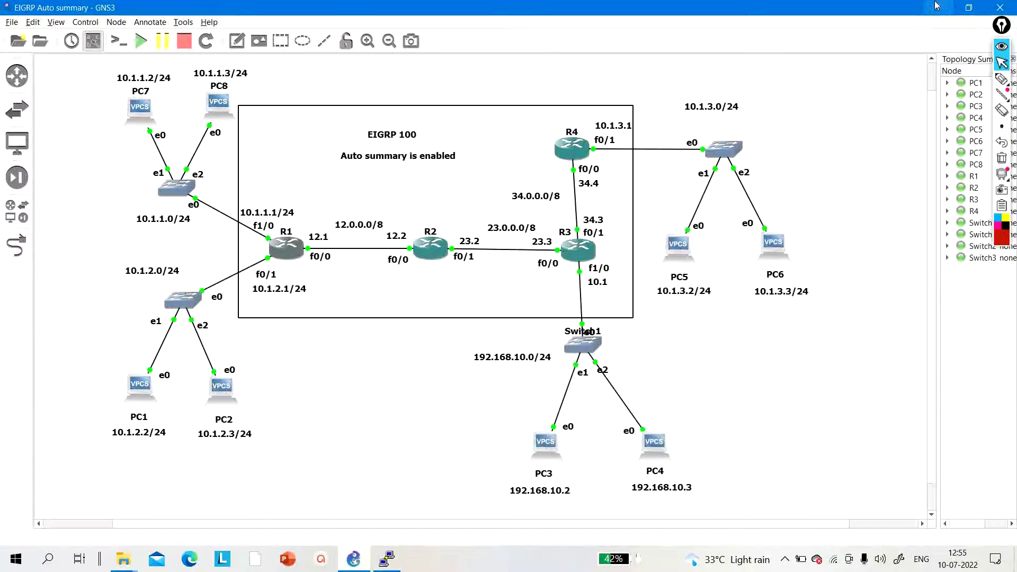
click(936, 6)
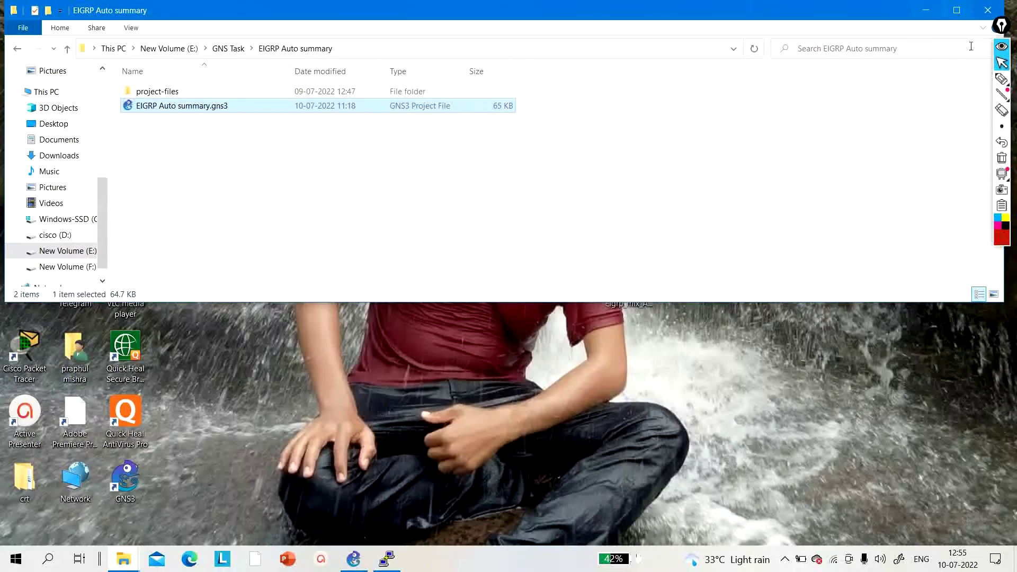
click(927, 8)
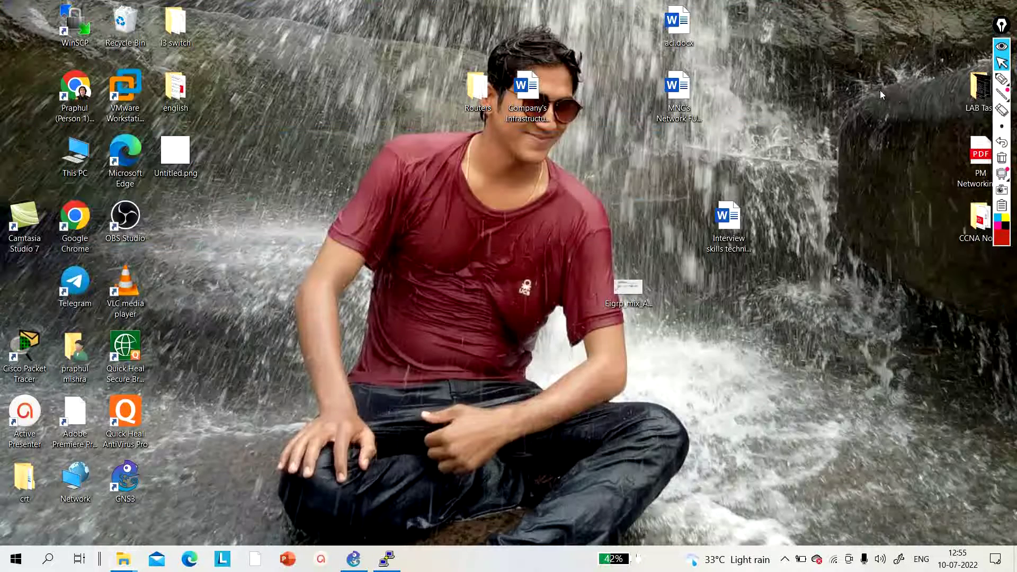
Open the PM Networking PDF with Adobe Reader Touch
right_click(965, 168)
mouse_move(899, 206)
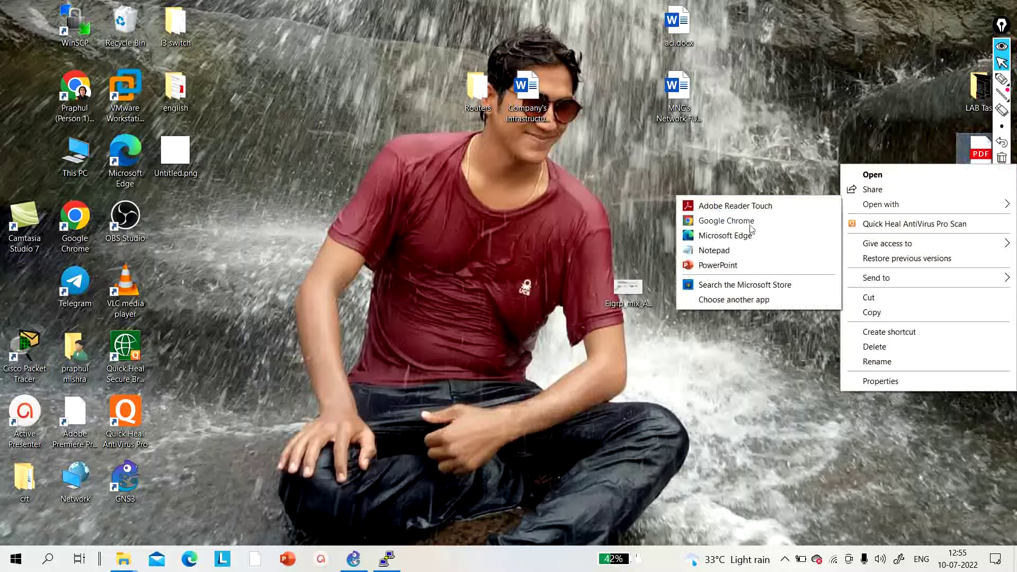
click(741, 207)
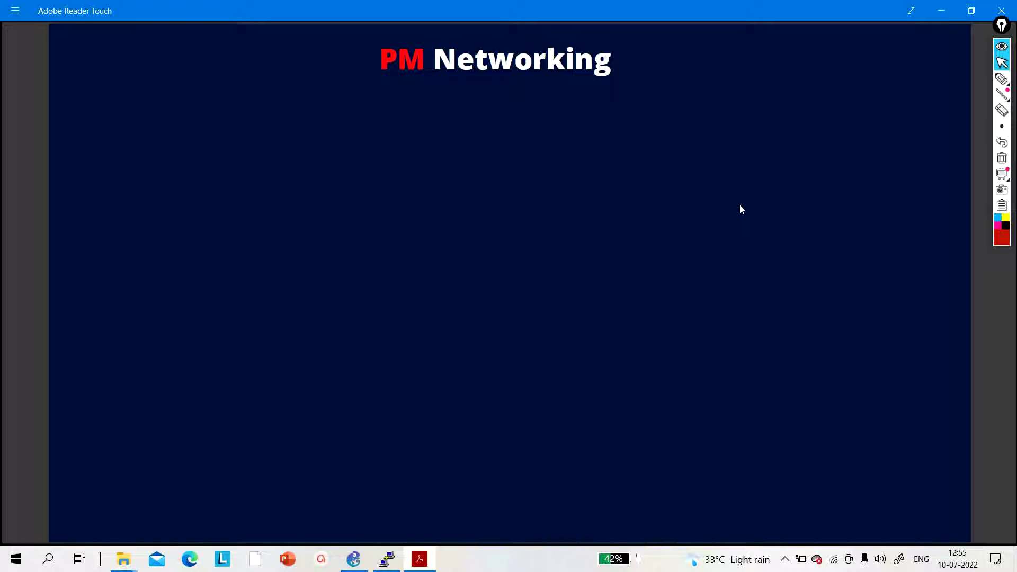
Draw red router circles for R1 and R2 on the PDF page
scroll(741, 209, up, 2)
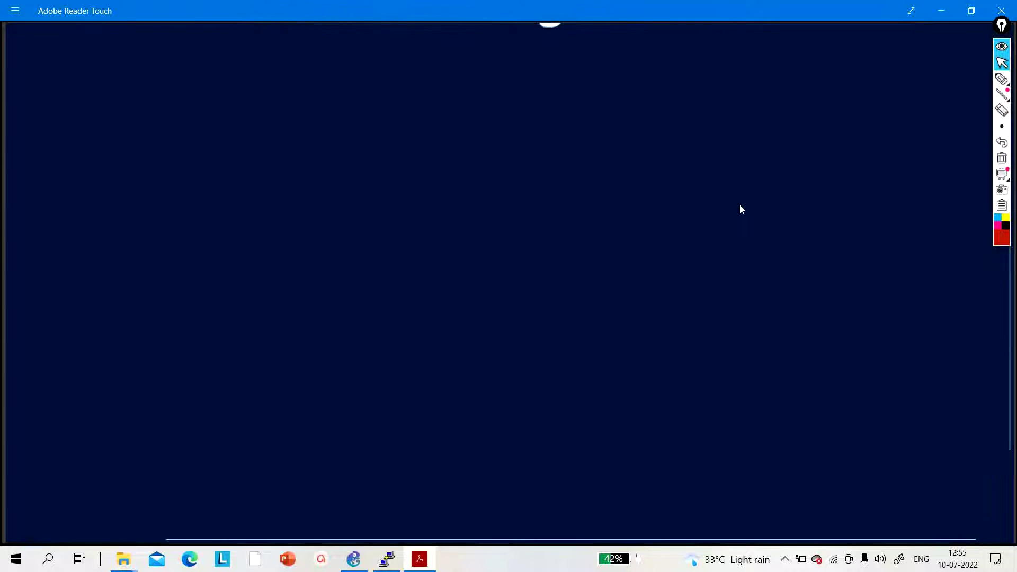
click(1001, 80)
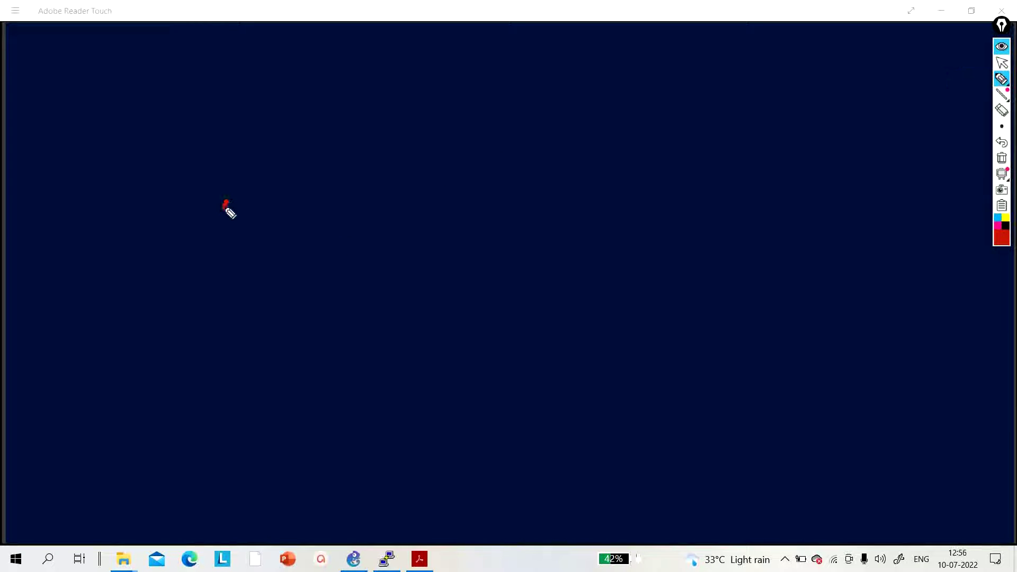
mouse_move(224, 204)
mouse_down()
mouse_move(235, 246)
mouse_move(268, 253)
mouse_move(289, 225)
mouse_move(272, 196)
mouse_move(251, 193)
mouse_move(231, 208)
mouse_move(246, 229)
mouse_move(293, 228)
mouse_move(405, 209)
mouse_move(414, 177)
mouse_move(427, 214)
mouse_move(474, 220)
mouse_move(471, 166)
mouse_move(436, 188)
mouse_move(459, 192)
mouse_up()
drag(460, 183, 478, 197)
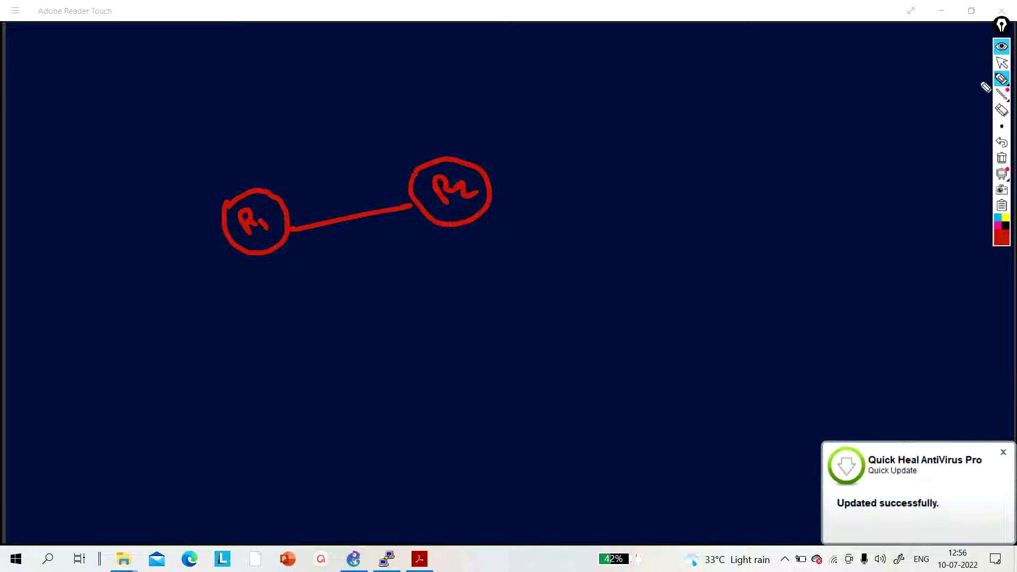
click(1002, 63)
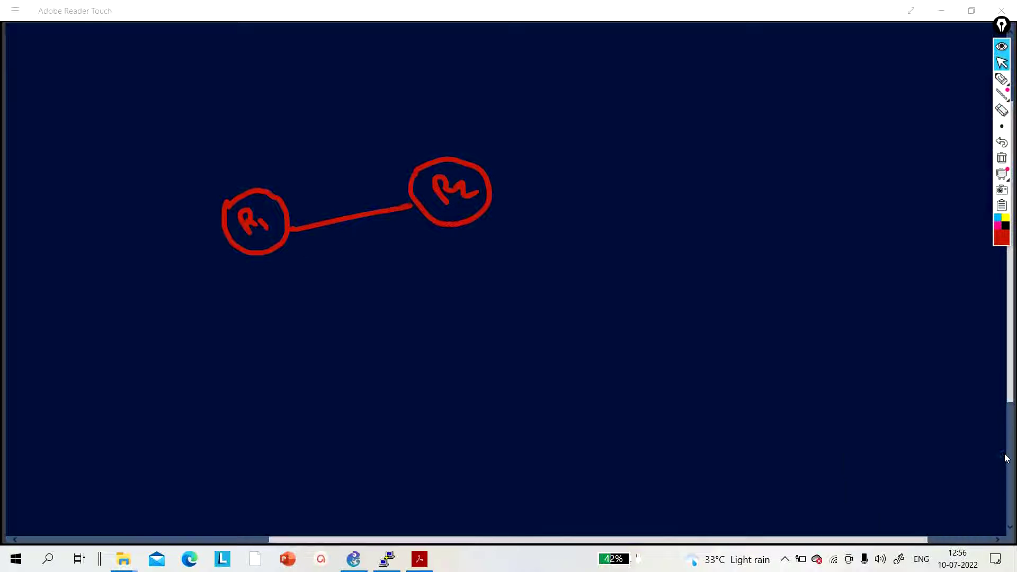
click(1002, 78)
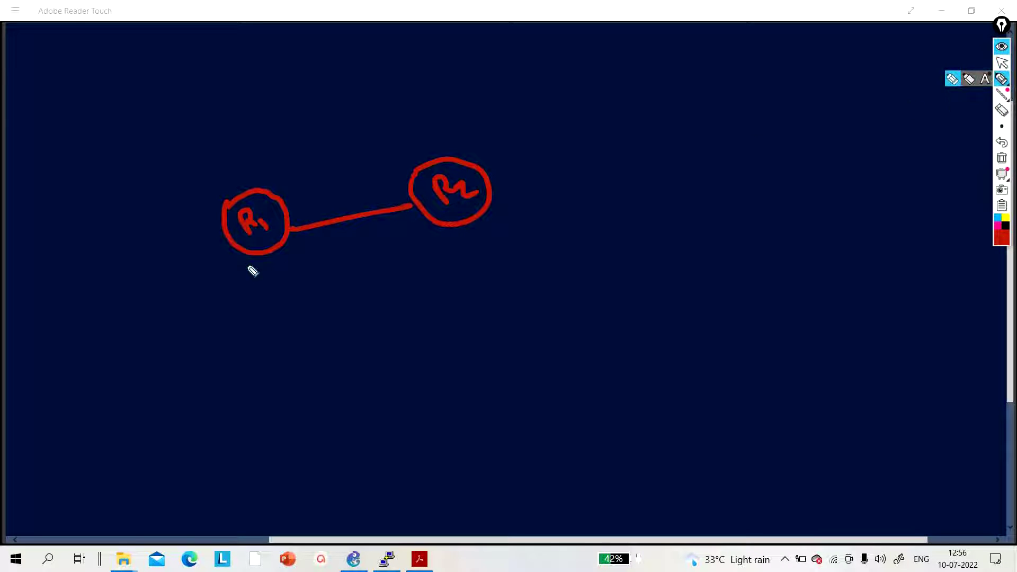
Add R1's two LAN segments labelled 1.1.1.0/24 and 1.1.2.0/24
mouse_move(245, 188)
mouse_down()
mouse_move(238, 170)
mouse_move(251, 197)
mouse_move(217, 165)
mouse_move(261, 143)
mouse_up()
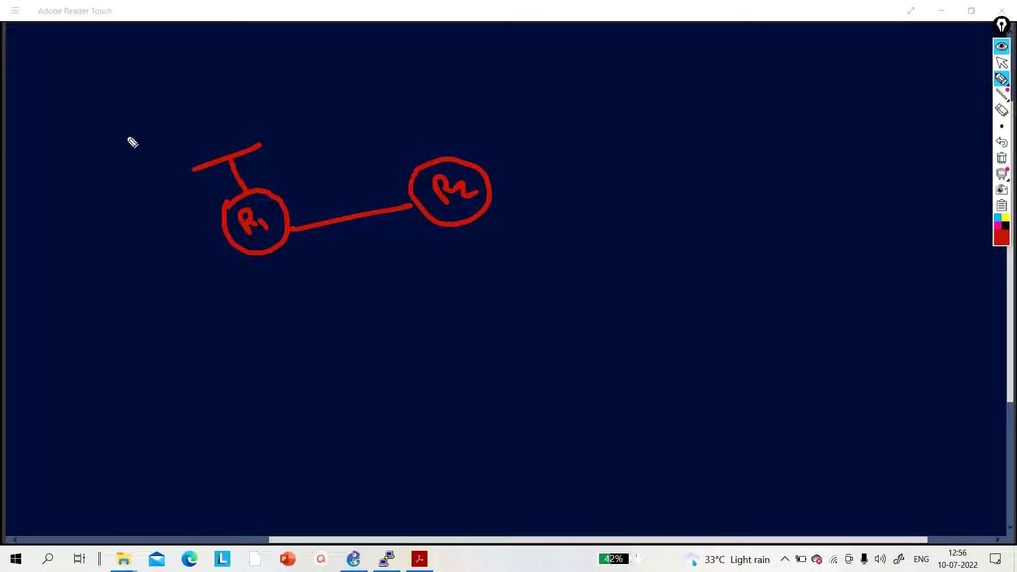
mouse_move(123, 140)
mouse_down()
mouse_move(165, 153)
mouse_move(199, 119)
mouse_move(263, 112)
mouse_move(286, 108)
mouse_up()
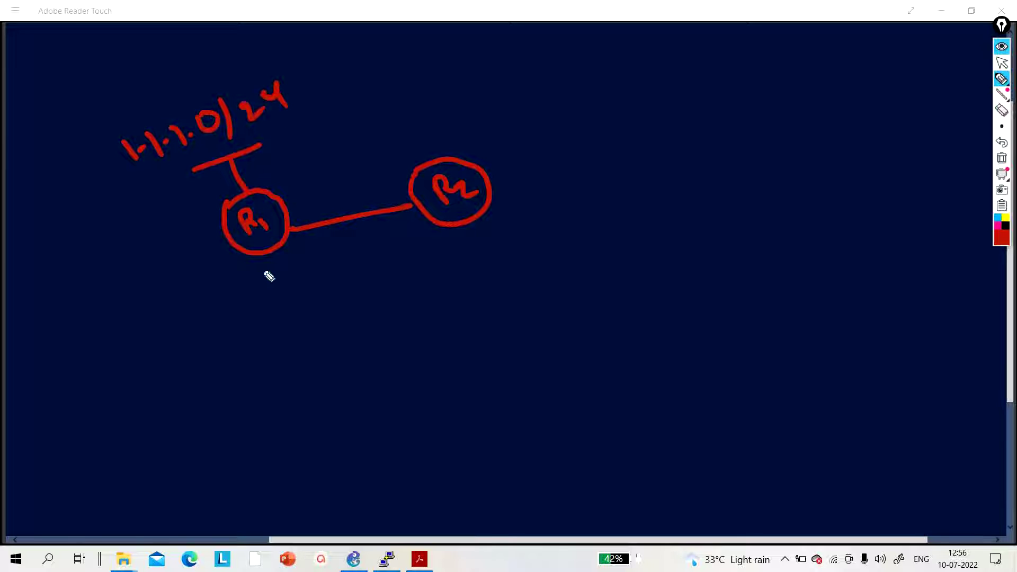
drag(257, 256, 277, 300)
drag(219, 327, 320, 292)
drag(218, 357, 234, 391)
click(242, 361)
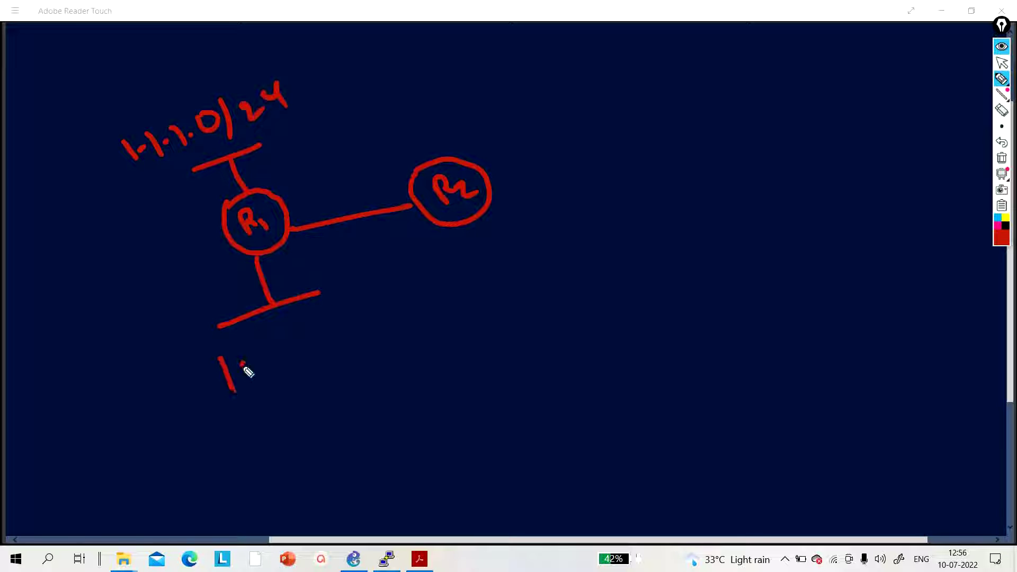
click(273, 366)
mouse_move(257, 357)
mouse_down()
mouse_move(269, 385)
mouse_move(291, 349)
mouse_move(314, 363)
mouse_move(332, 339)
mouse_move(341, 369)
mouse_up()
click(310, 358)
click(355, 335)
drag(352, 335, 374, 354)
drag(378, 320, 395, 338)
drag(397, 317, 399, 348)
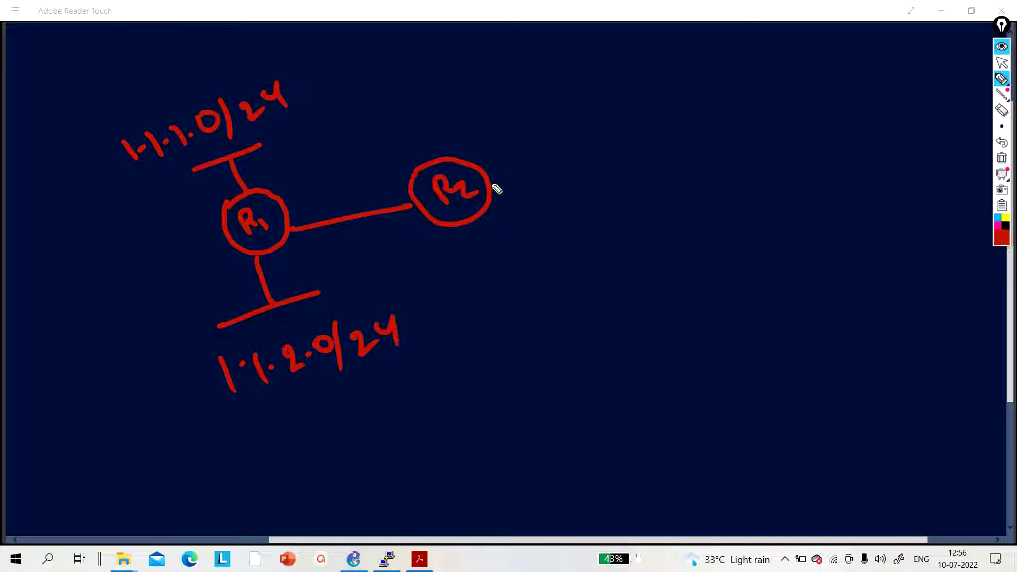
Link R2 to a new router R3 with its 1.1.3.0/24 LAN segment
drag(494, 188, 580, 164)
mouse_move(584, 130)
mouse_down()
mouse_move(602, 188)
mouse_move(646, 180)
mouse_move(639, 134)
mouse_move(583, 132)
mouse_up()
drag(591, 140, 597, 168)
mouse_move(592, 143)
mouse_down()
mouse_move(617, 171)
mouse_move(692, 140)
mouse_move(709, 176)
mouse_up()
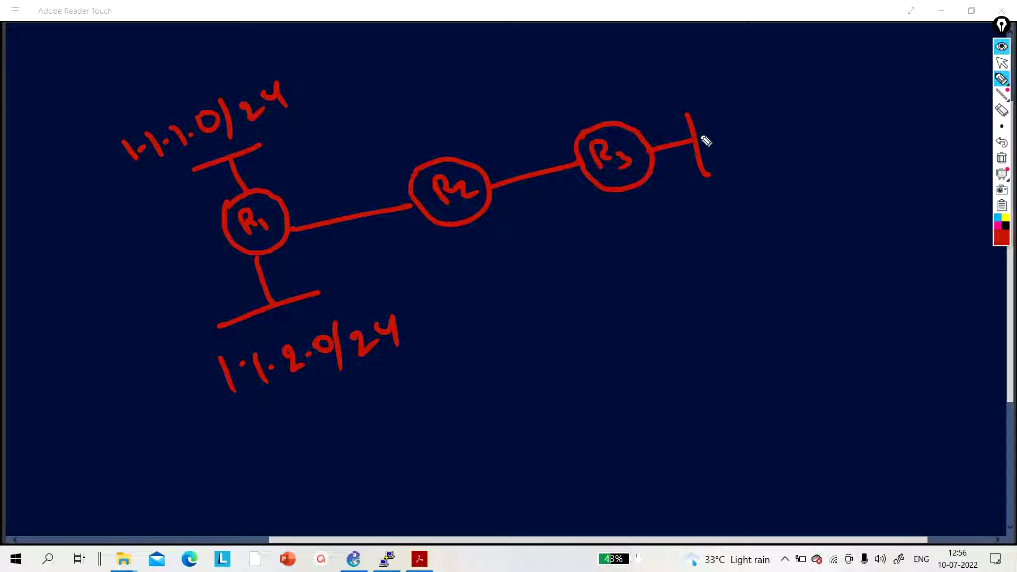
drag(716, 124, 729, 154)
click(737, 132)
drag(751, 120, 762, 144)
click(773, 129)
mouse_move(785, 111)
mouse_down()
mouse_move(805, 137)
mouse_move(846, 115)
mouse_move(842, 104)
mouse_up()
click(815, 122)
mouse_move(859, 91)
mouse_down()
mouse_move(867, 136)
mouse_move(902, 123)
mouse_up()
drag(907, 99, 925, 125)
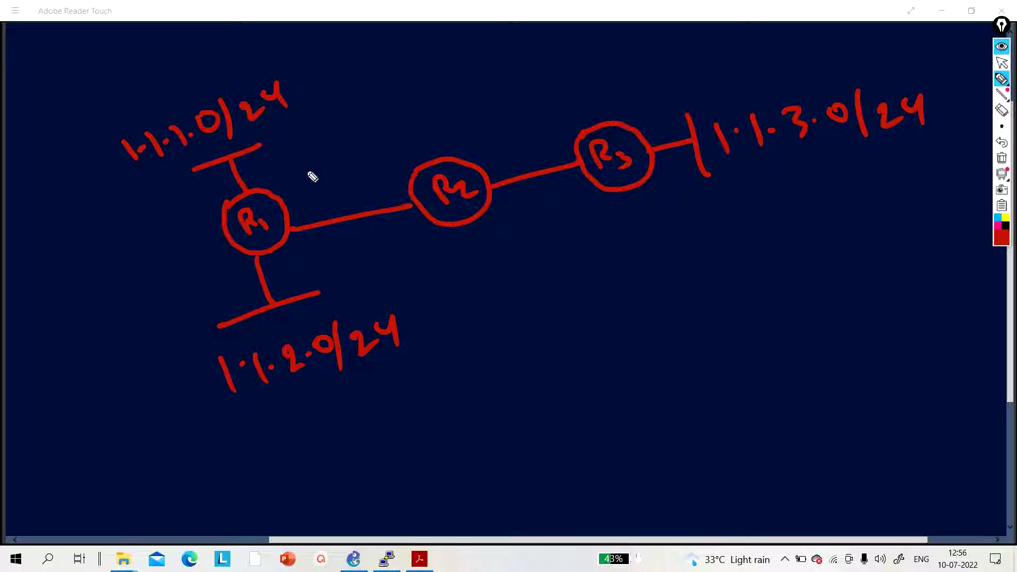
Draw a 1.0.0.0/8 advertisement arrow from R1 to R2
mouse_move(292, 183)
mouse_down()
mouse_move(340, 145)
mouse_move(376, 135)
mouse_move(426, 135)
mouse_up()
click(303, 144)
mouse_move(292, 137)
mouse_down()
mouse_move(392, 91)
mouse_move(417, 101)
mouse_up()
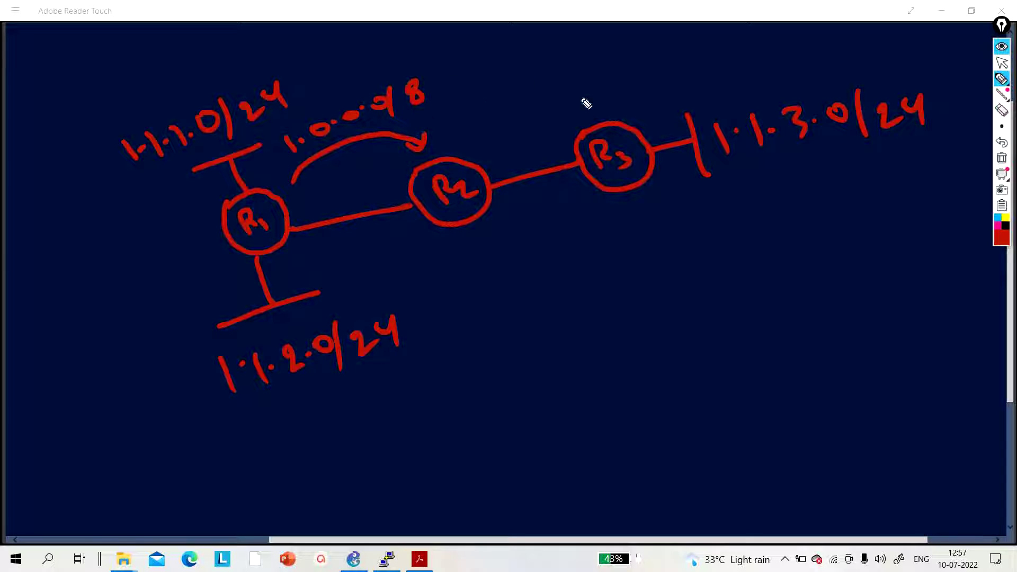
Draw a 1.0.0.0/8 advertisement arrow from R3 toward R2
mouse_move(595, 113)
mouse_down()
mouse_move(580, 93)
mouse_move(525, 104)
mouse_move(480, 140)
mouse_move(495, 148)
mouse_up()
mouse_move(495, 85)
mouse_down()
mouse_move(493, 99)
mouse_move(598, 47)
mouse_move(613, 77)
mouse_up()
click(504, 85)
click(542, 70)
click(579, 53)
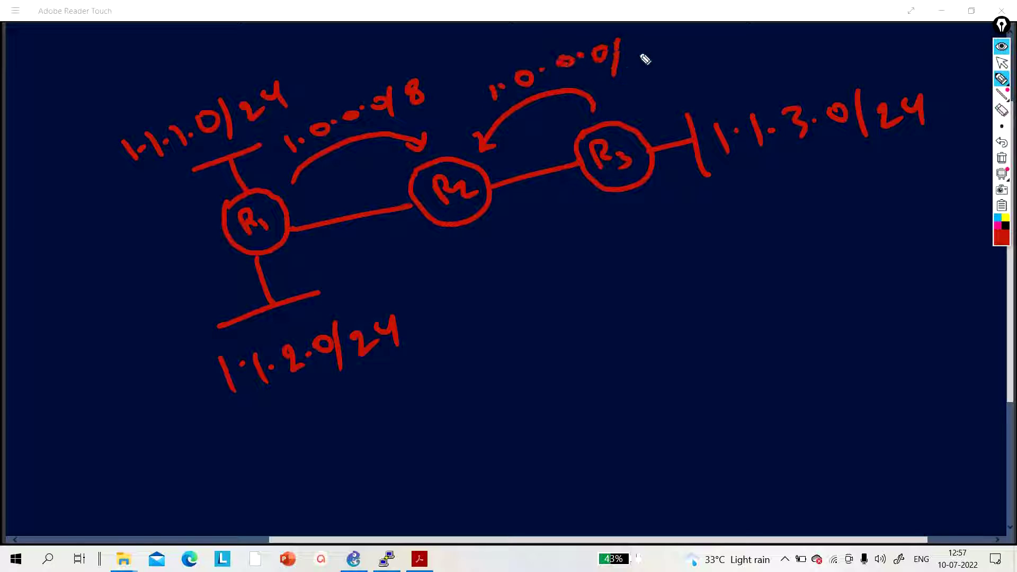
drag(651, 42, 643, 42)
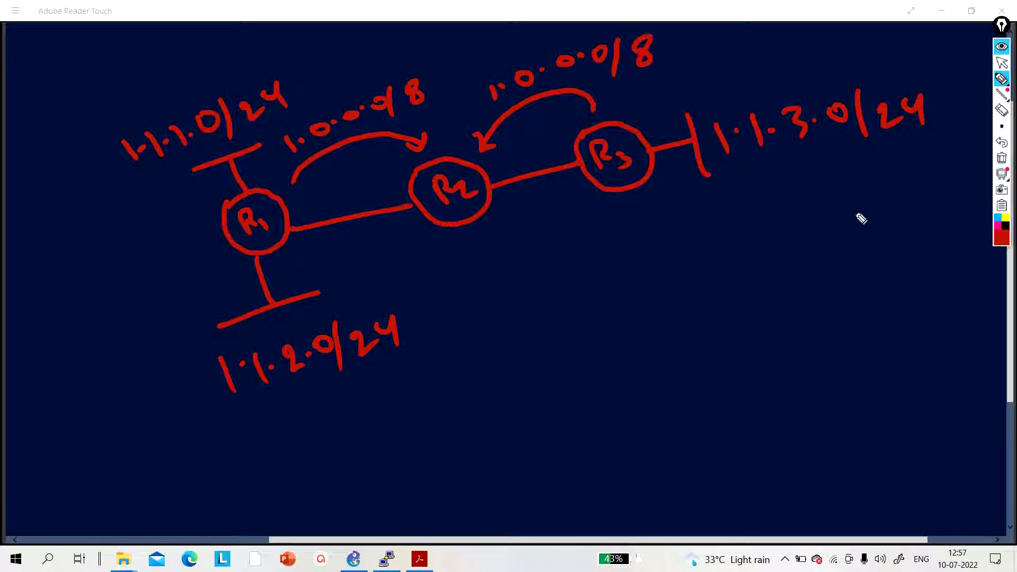
Switch the ink to yellow and write metrics 100 and 50 under the arrows
click(1006, 234)
click(986, 194)
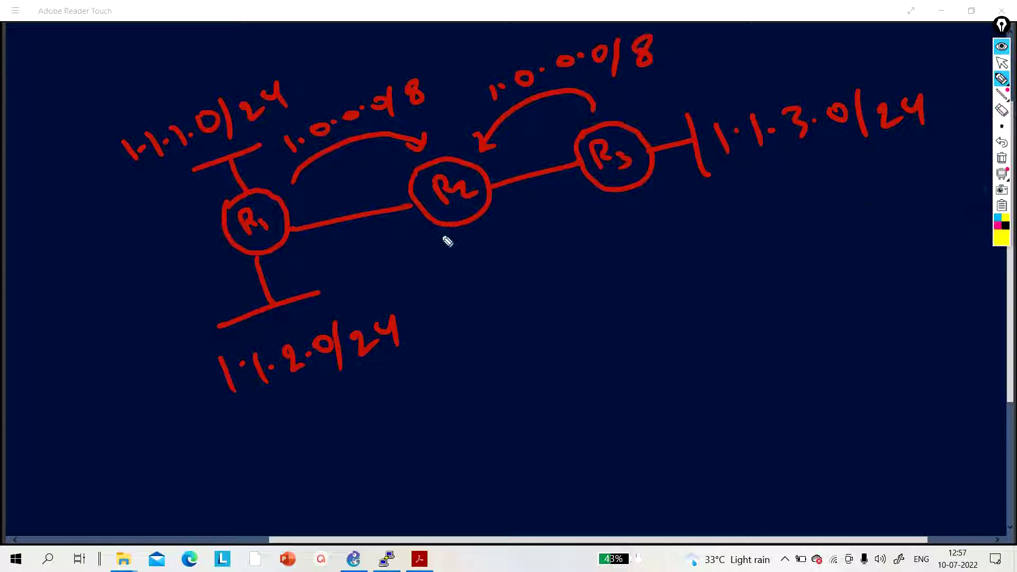
drag(324, 166, 333, 183)
drag(354, 160, 371, 153)
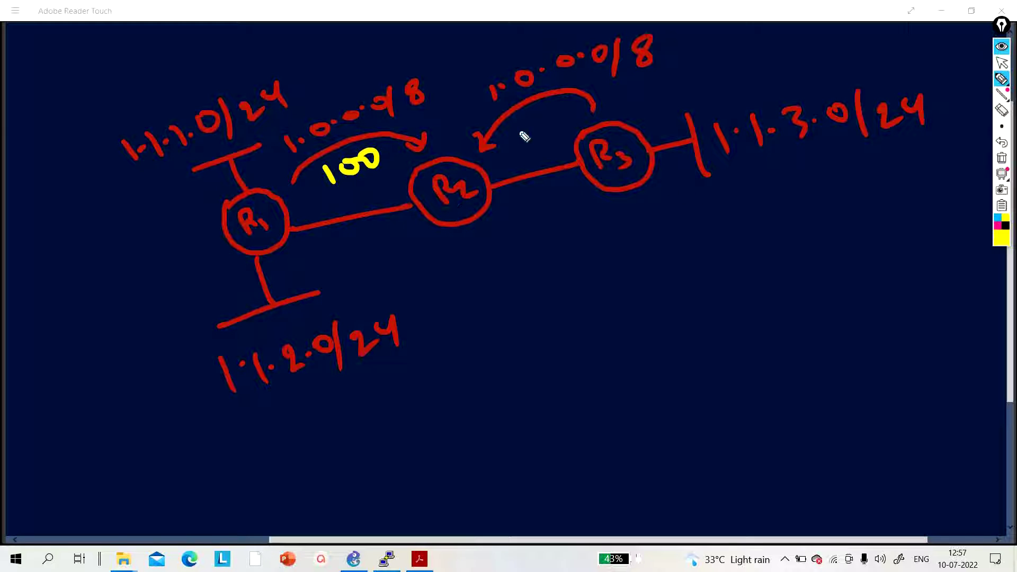
drag(522, 119, 525, 140)
drag(527, 119, 553, 113)
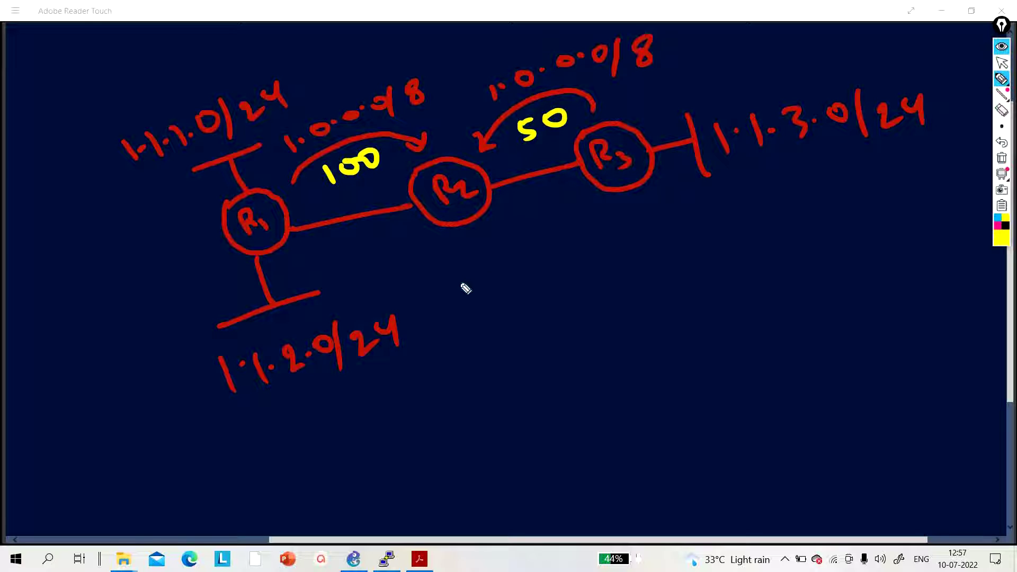
Start writing a 1.0.0.0/8 → R3 route note below R2
drag(478, 258, 489, 281)
click(502, 263)
mouse_move(513, 247)
mouse_down()
mouse_move(534, 270)
mouse_move(540, 254)
mouse_move(519, 247)
mouse_move(538, 257)
mouse_move(645, 241)
mouse_up()
click(554, 250)
Finish the yellow 1.0.0.0/8 → R3 route note
click(599, 232)
mouse_move(664, 208)
mouse_down()
mouse_move(669, 228)
mouse_move(663, 212)
mouse_move(725, 204)
mouse_move(716, 216)
mouse_up()
mouse_move(760, 182)
mouse_down()
mouse_move(767, 212)
mouse_move(786, 197)
mouse_up()
drag(793, 186, 803, 202)
Draw a packet box destined for 1.1.1.1 with an arrow up to R2
mouse_move(457, 228)
mouse_down()
mouse_move(483, 326)
mouse_move(552, 304)
mouse_up()
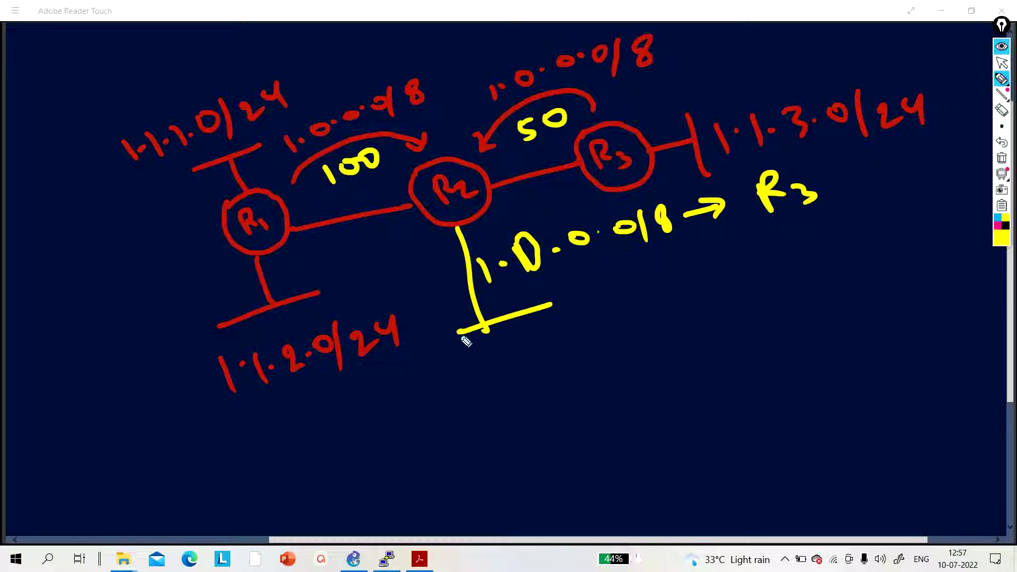
mouse_move(458, 333)
mouse_down()
mouse_move(534, 344)
mouse_move(514, 363)
mouse_up()
drag(517, 351, 536, 360)
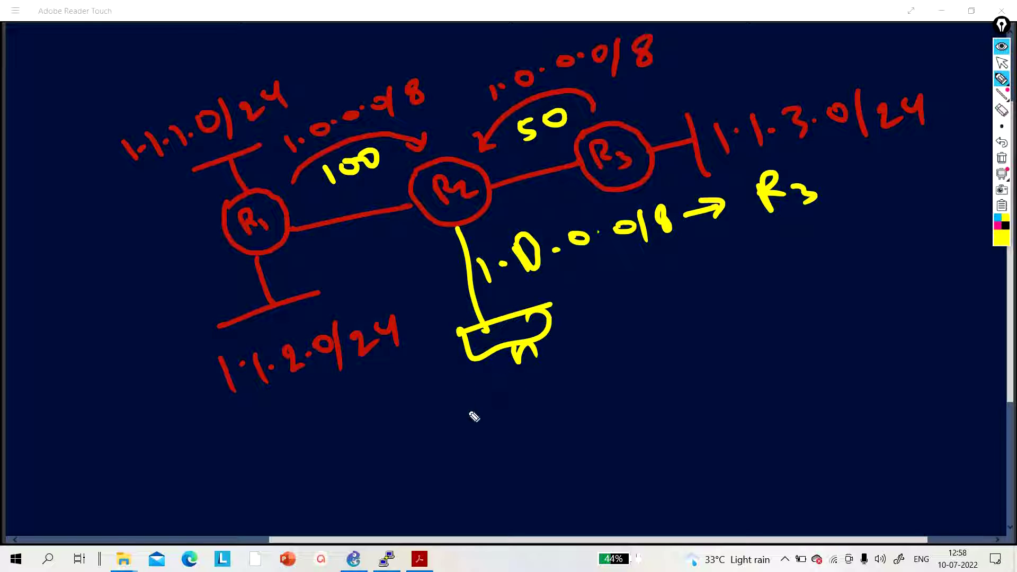
click(486, 400)
mouse_move(468, 393)
mouse_down()
mouse_move(478, 419)
mouse_move(509, 419)
mouse_up()
click(516, 395)
drag(533, 386, 538, 410)
click(549, 385)
drag(561, 371, 568, 397)
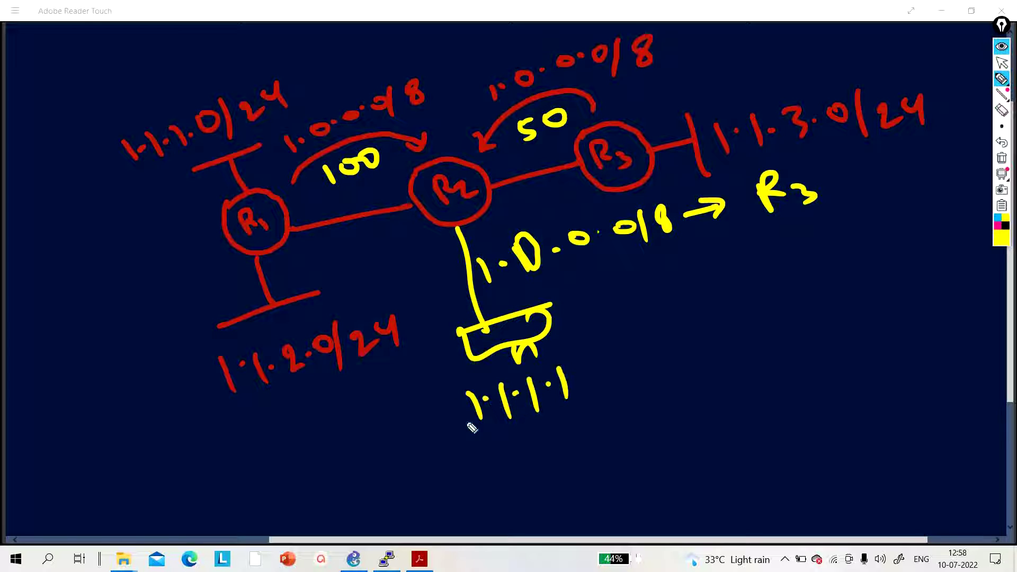
mouse_move(444, 386)
mouse_down()
mouse_move(464, 417)
mouse_move(447, 389)
mouse_move(617, 326)
mouse_move(627, 373)
mouse_move(519, 424)
mouse_move(471, 434)
mouse_up()
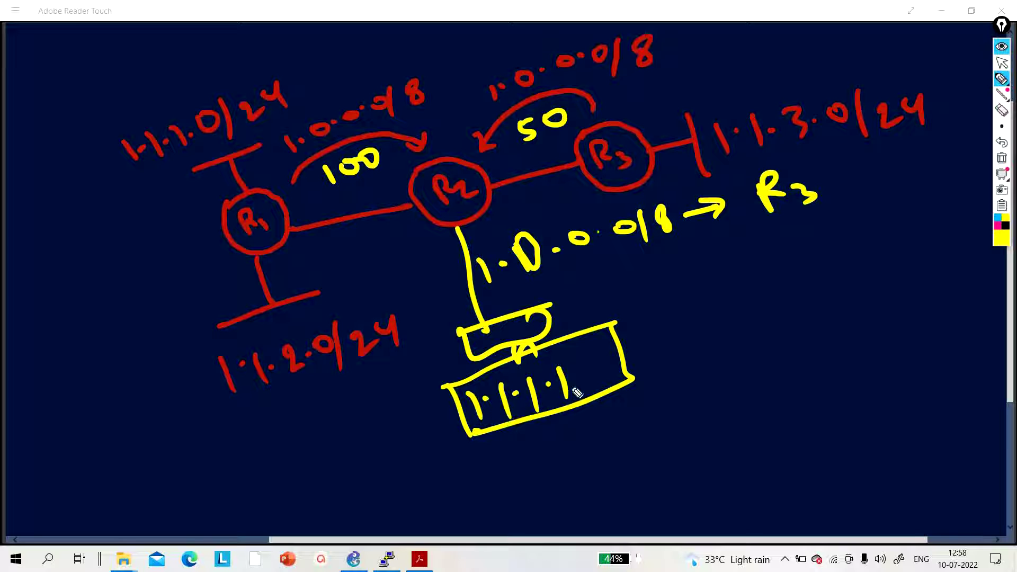
mouse_move(452, 414)
mouse_down()
mouse_move(401, 413)
mouse_move(393, 332)
mouse_move(421, 230)
mouse_move(440, 249)
mouse_up()
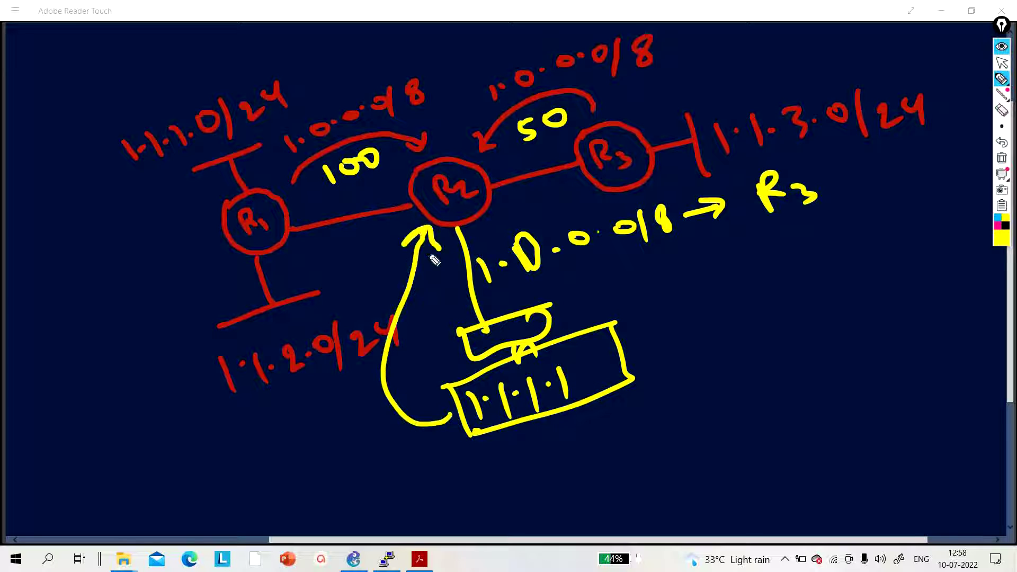
Outline the route note, underline R3, and draw an arrow from R2 toward R3
mouse_move(478, 291)
mouse_down()
mouse_move(467, 248)
mouse_move(698, 175)
mouse_move(808, 155)
mouse_move(847, 229)
mouse_move(643, 281)
mouse_move(480, 300)
mouse_up()
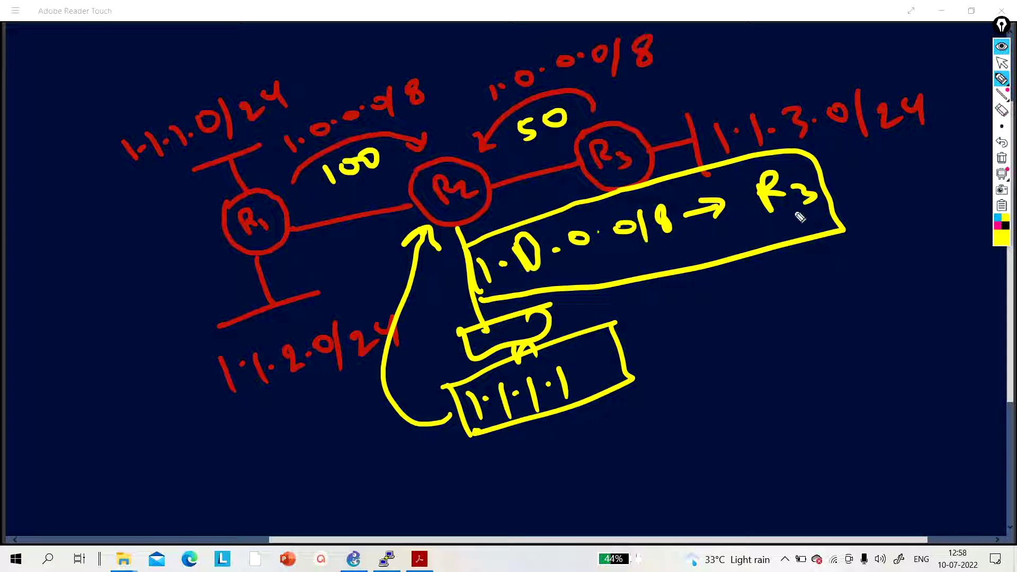
drag(769, 223, 814, 218)
mouse_move(498, 165)
mouse_down()
mouse_move(561, 148)
mouse_move(543, 173)
mouse_up()
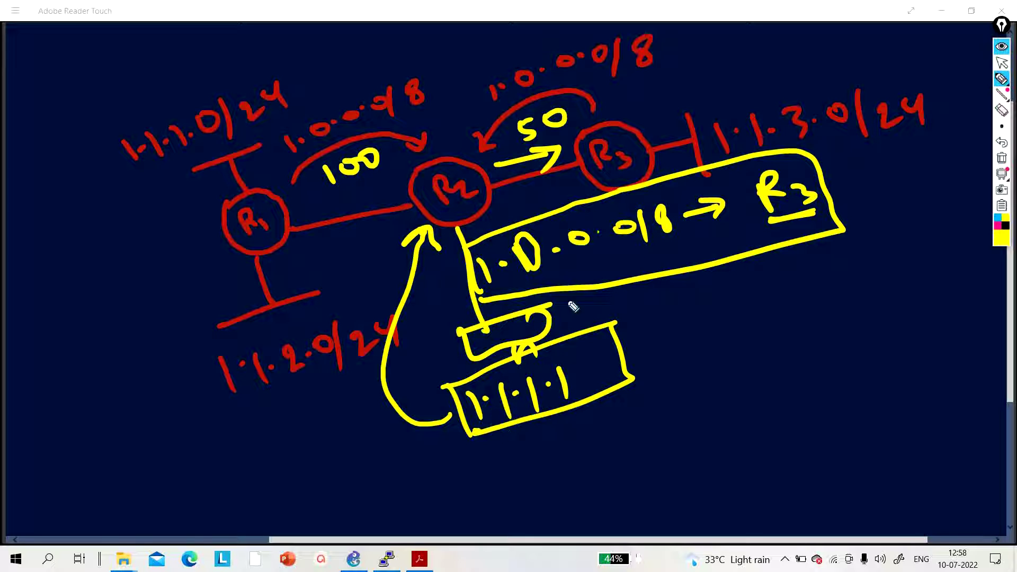
Circle the 1.1.1.0/24, 1.1.2.0/24 and 1.1.3.0/24 subnets, then hide the ink
drag(713, 102, 843, 64)
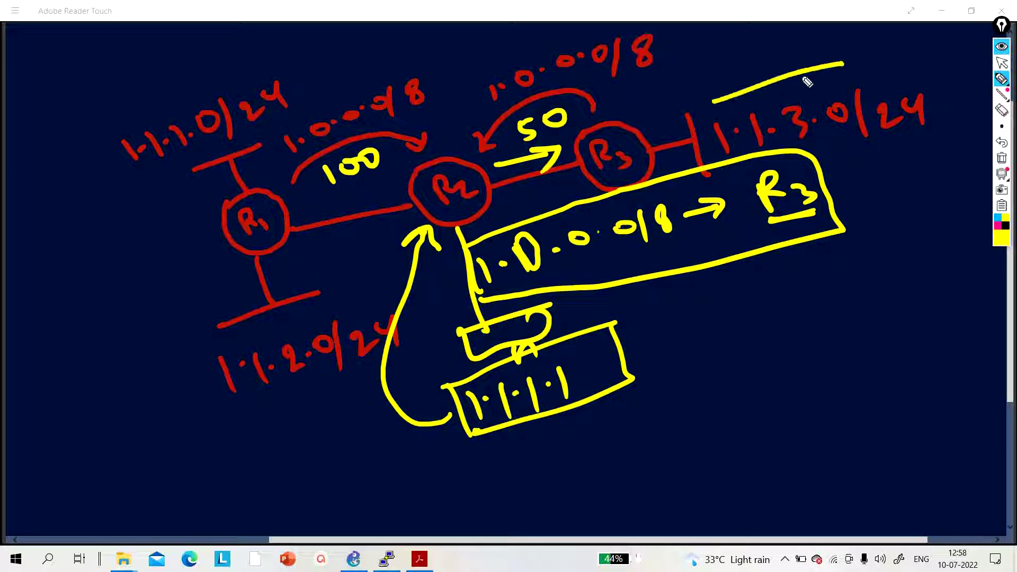
drag(562, 311, 584, 321)
mouse_move(141, 173)
mouse_down()
mouse_move(225, 150)
mouse_move(226, 135)
mouse_up()
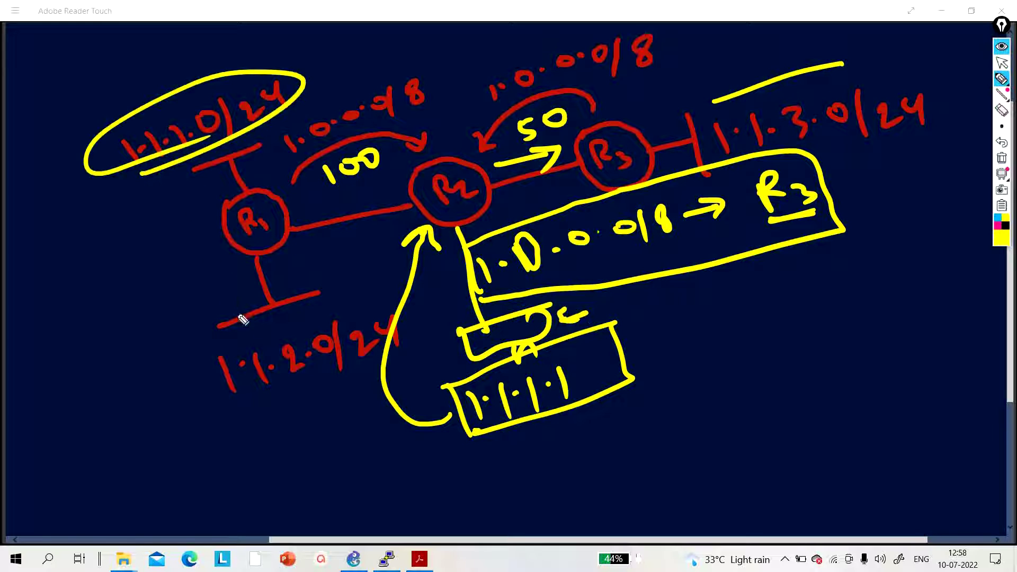
mouse_move(289, 322)
mouse_down()
mouse_move(256, 409)
mouse_move(404, 320)
mouse_move(295, 320)
mouse_move(223, 363)
mouse_up()
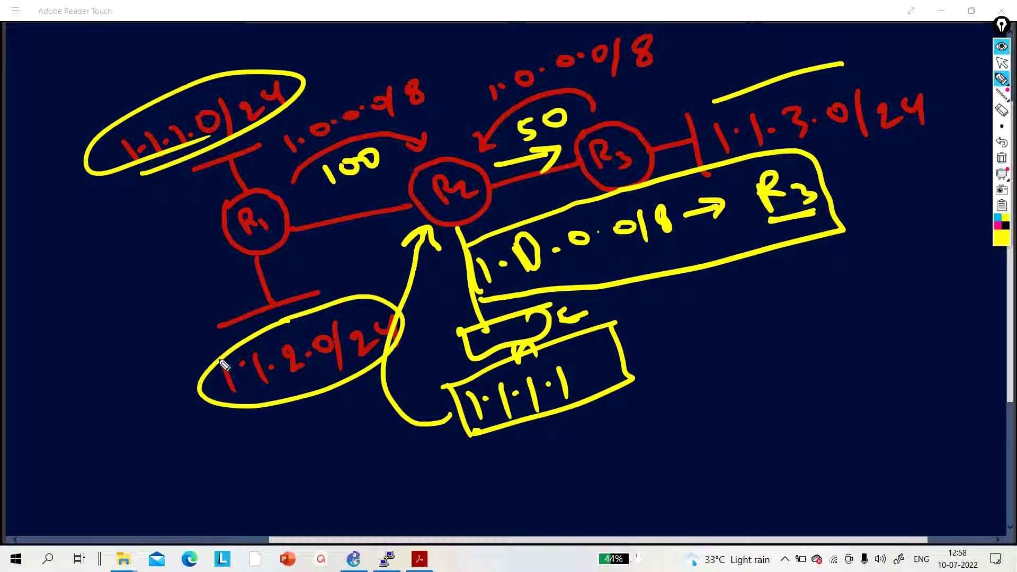
click(587, 360)
mouse_move(869, 54)
mouse_down()
mouse_move(806, 67)
mouse_move(667, 155)
mouse_move(808, 173)
mouse_move(938, 86)
mouse_move(813, 73)
mouse_up()
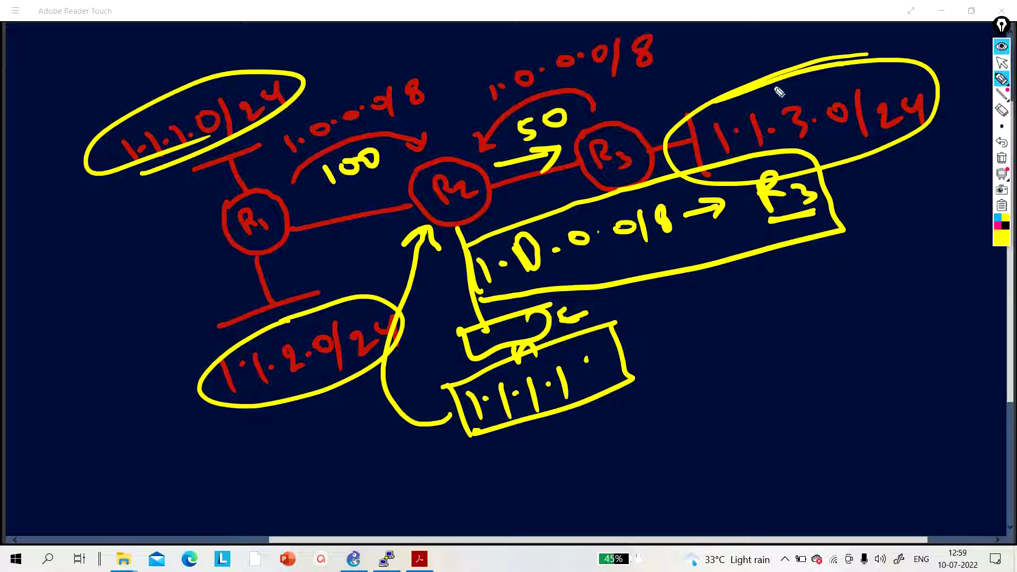
click(1002, 46)
Back in GNS3, reposition the 10.1.2.0/24, 10.1.3.0/24 and 192.168.10.0/24 subnet labels
click(944, 7)
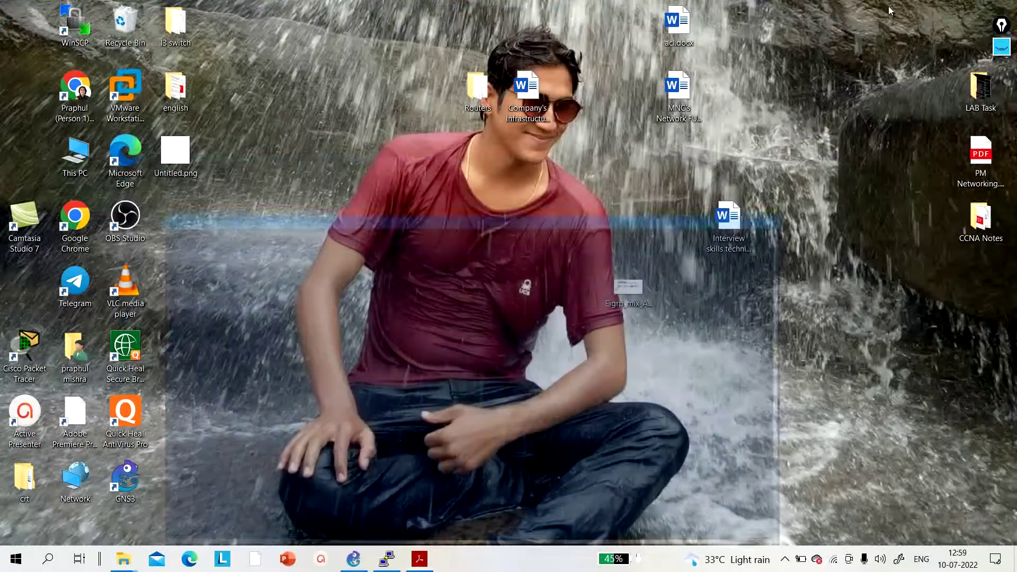
click(342, 566)
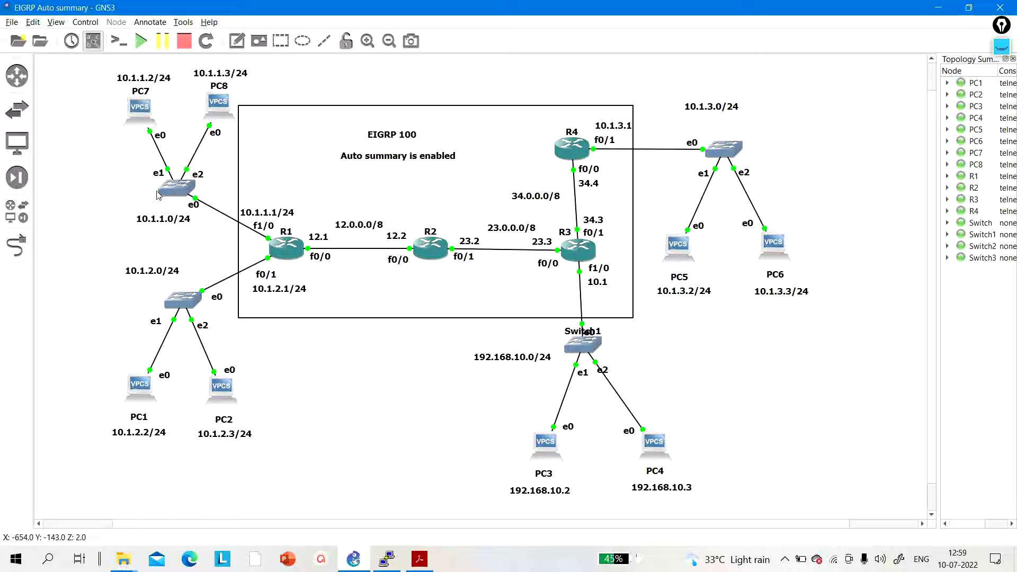
click(159, 224)
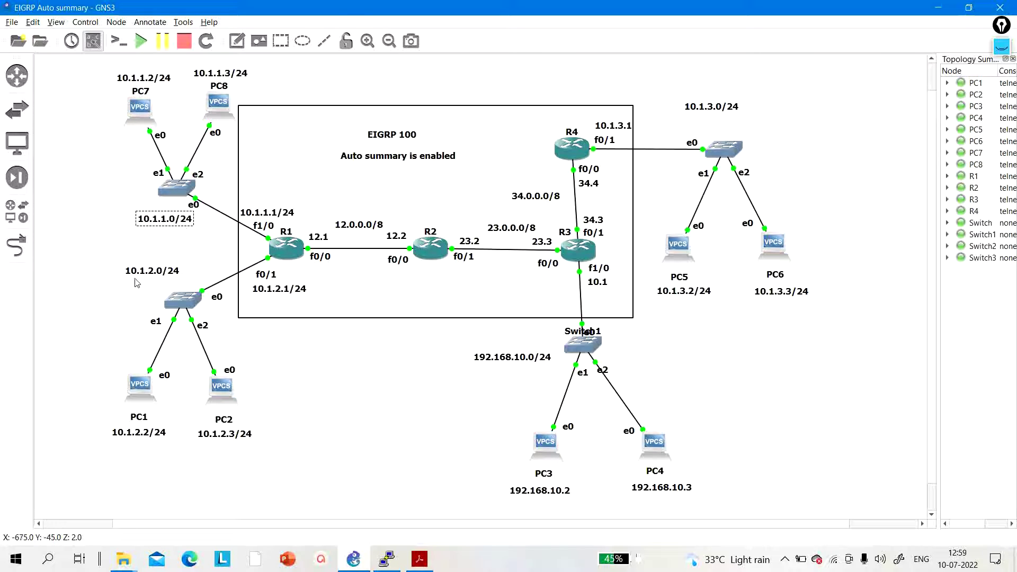
drag(136, 274, 162, 280)
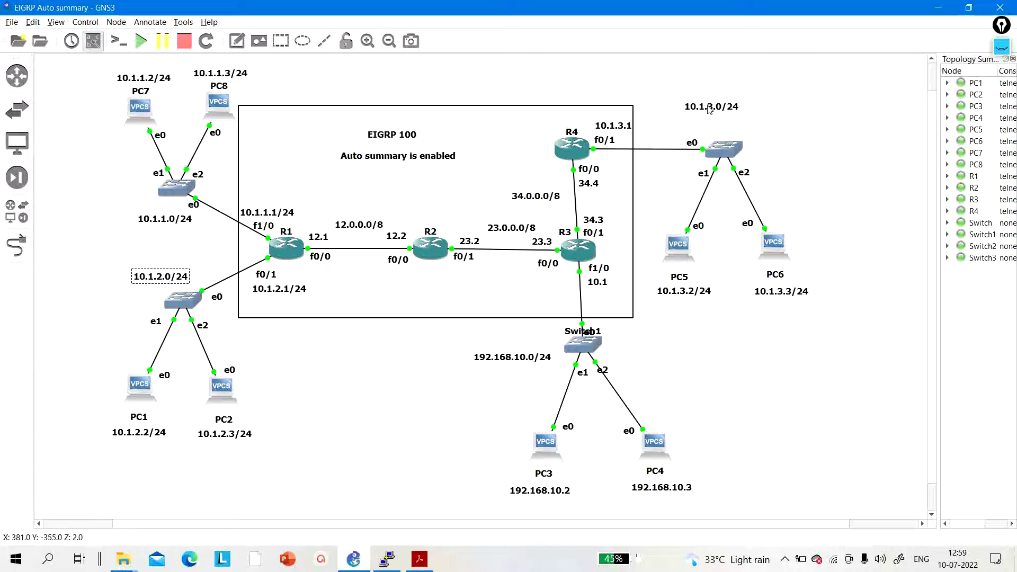
drag(710, 107, 726, 116)
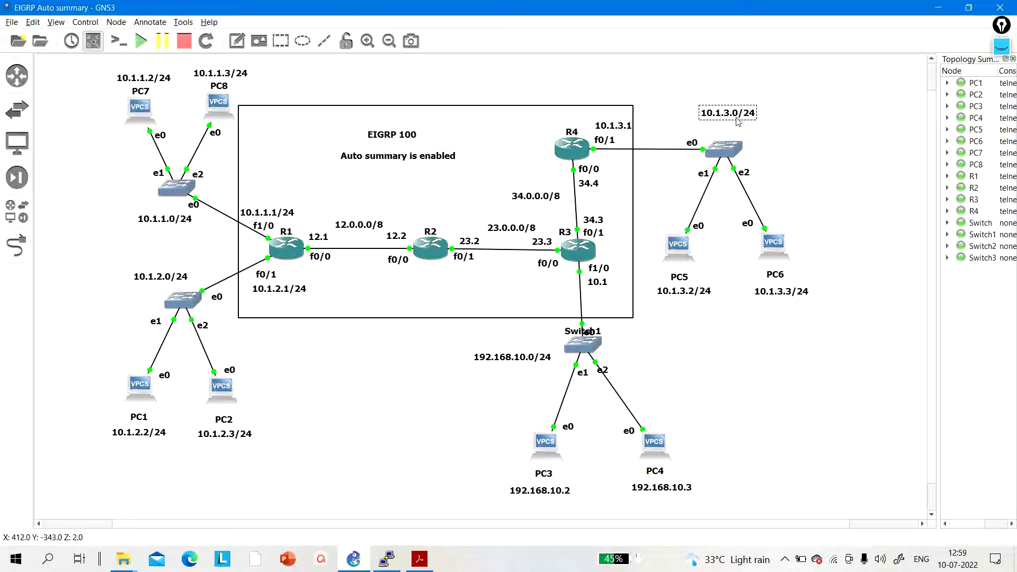
click(794, 136)
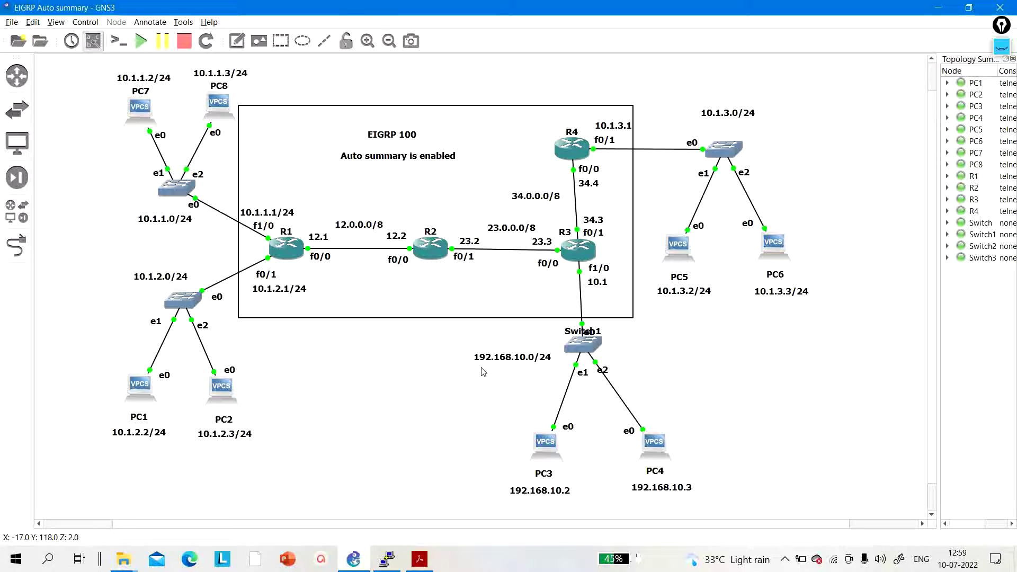
drag(499, 361, 500, 351)
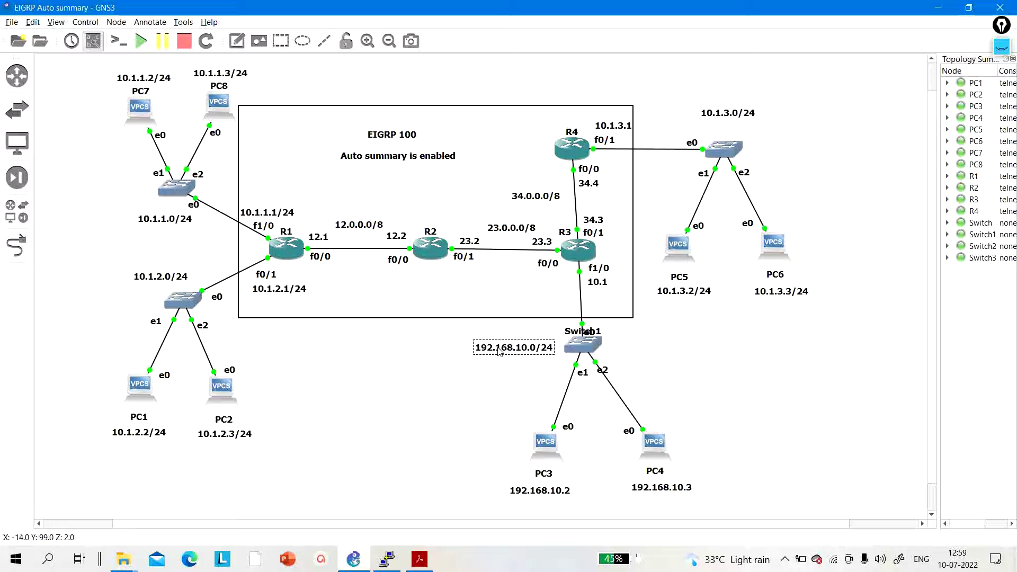
click(689, 383)
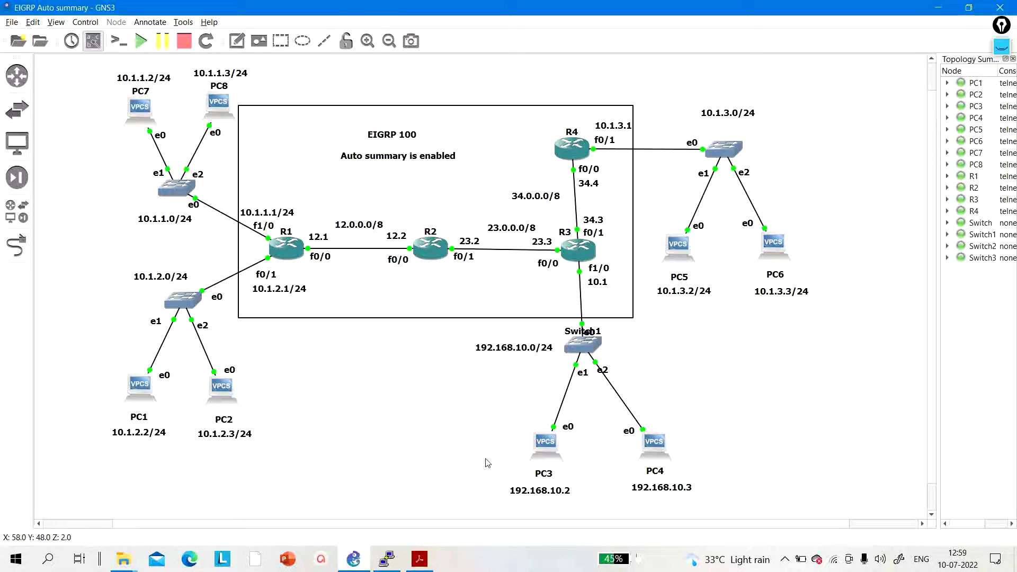
Move PC3's 192.168.10.2 address label to sit beneath PC3
drag(542, 494, 577, 188)
drag(566, 463, 551, 499)
click(887, 392)
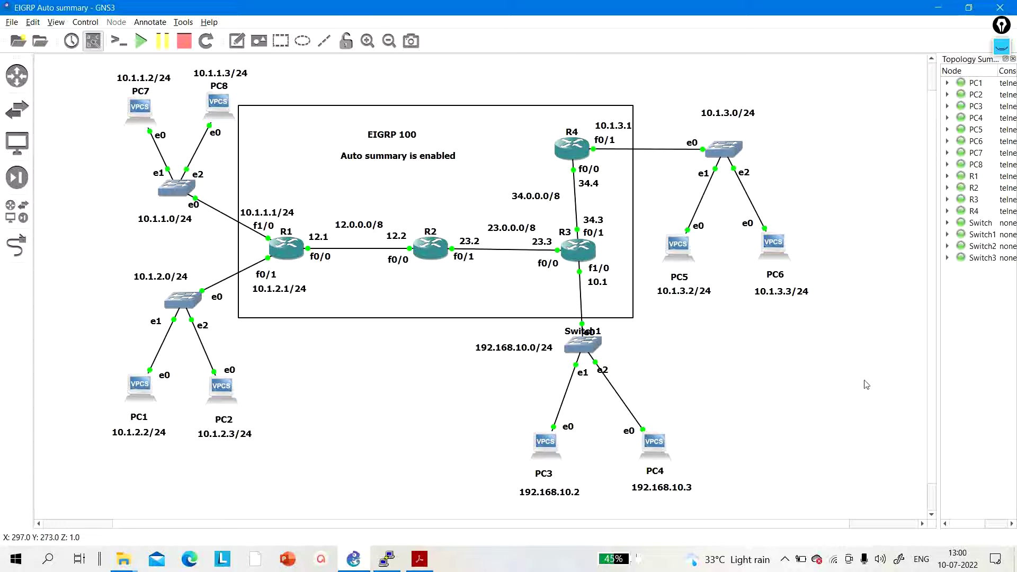
click(387, 559)
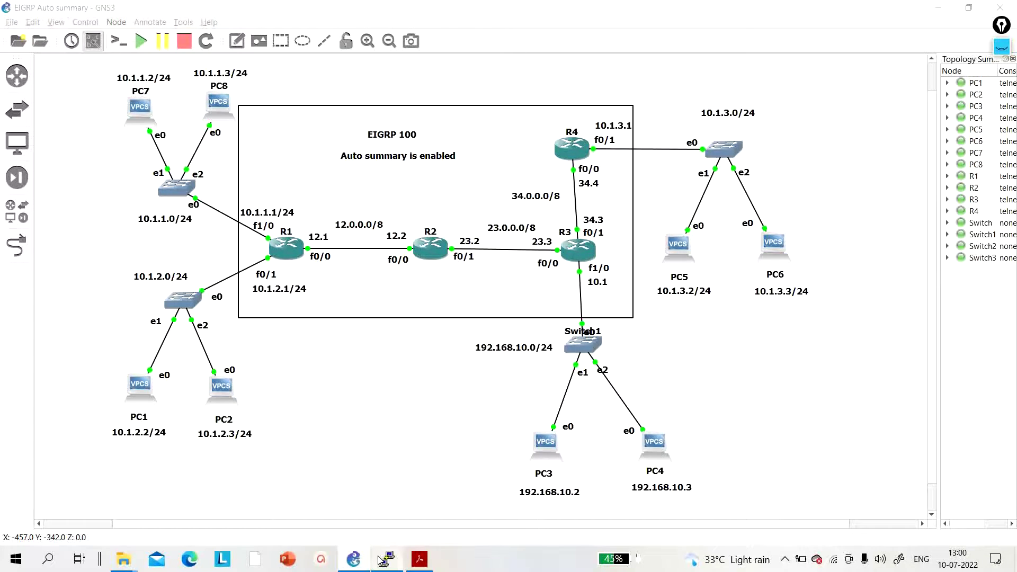
Run 'show ip int br | ex un' on R1 to list its up interfaces
click(250, 325)
key(q)
key(Return)
key(Return)
key(Return)
key(Return)
key(Return)
key(Return)
key(Return)
key(Return)
key(Return)
key(Return)
key(Return)
key(Return)
key(Return)
key(Return)
key(Return)
key(Return)
key(Return)
key(Return)
key(Return)
key(Return)
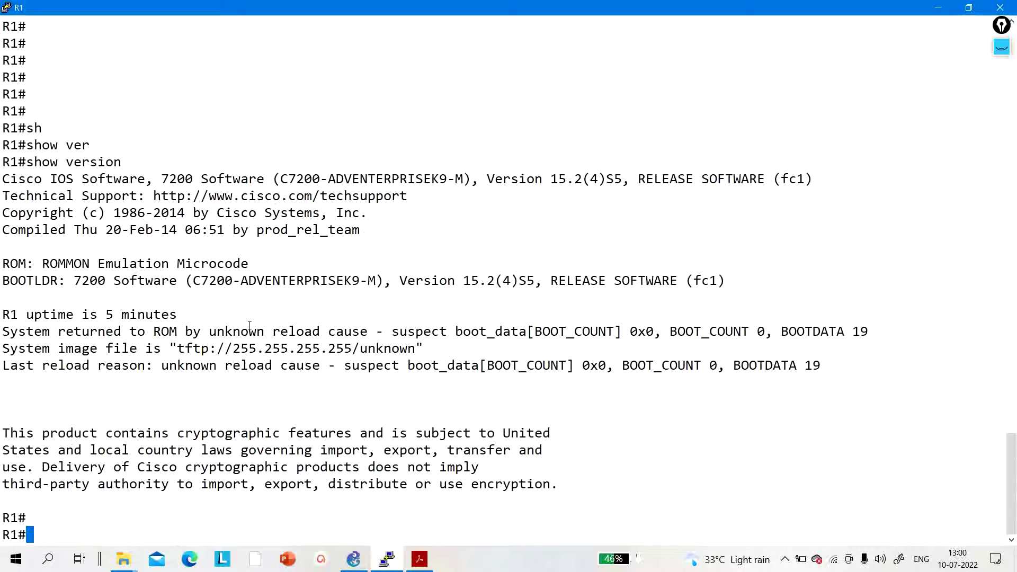
text(sh)
key(Tab)
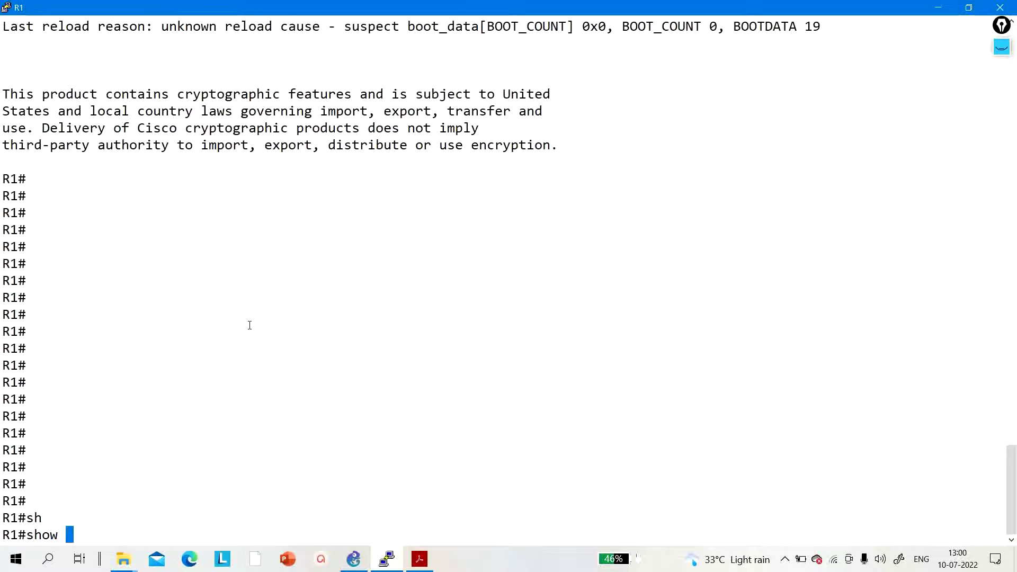
text(ip int br | ex un)
key(Return)
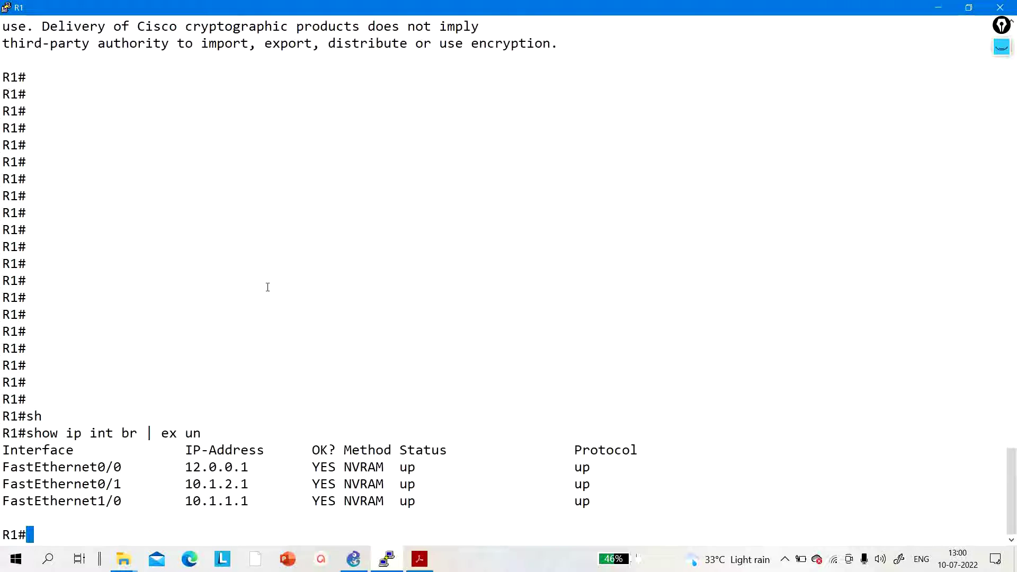
click(969, 7)
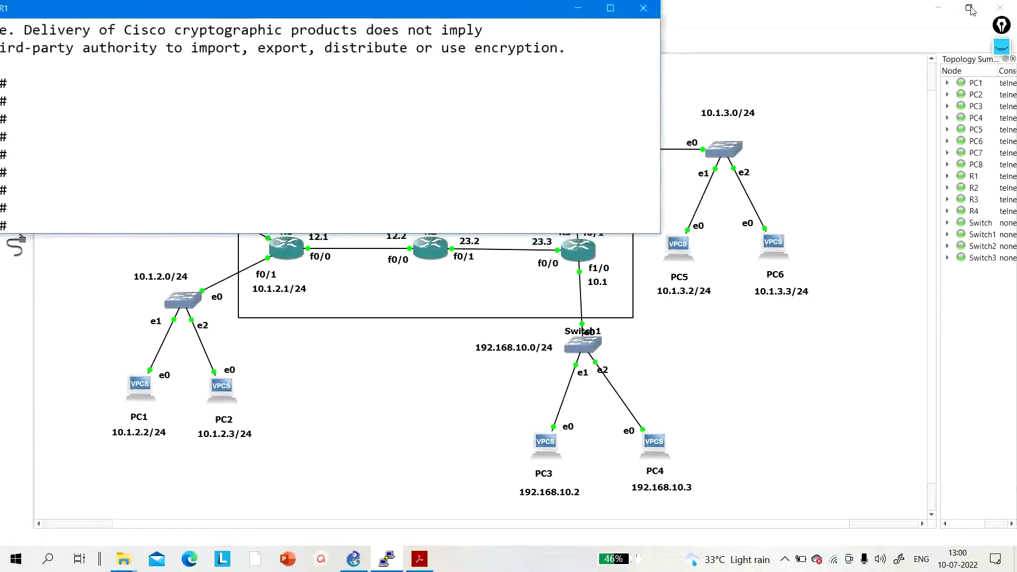
drag(348, 31, 449, 314)
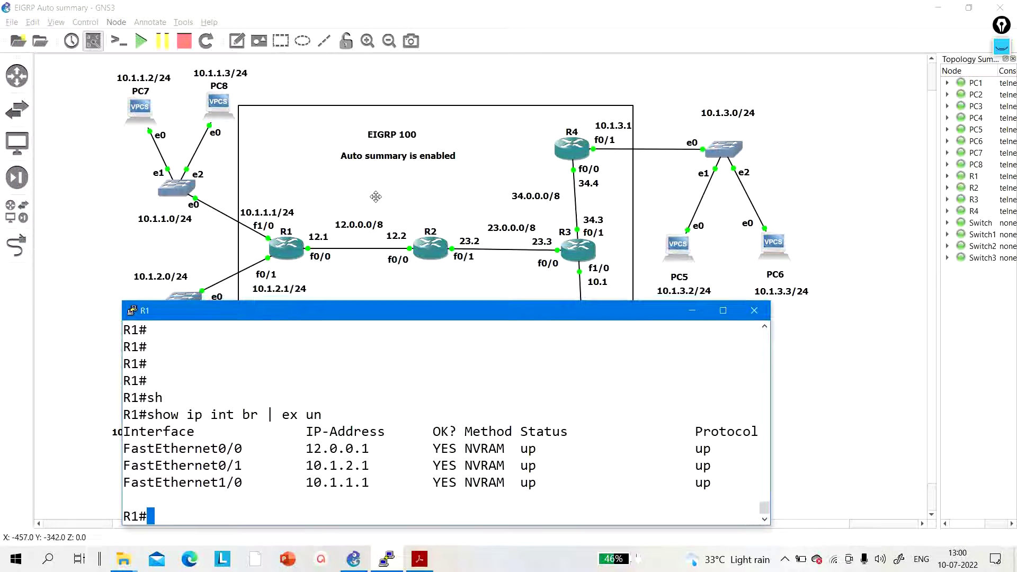
Open R2's console and run 'show ip int br | ex un' there
click(436, 256)
double_click(437, 257)
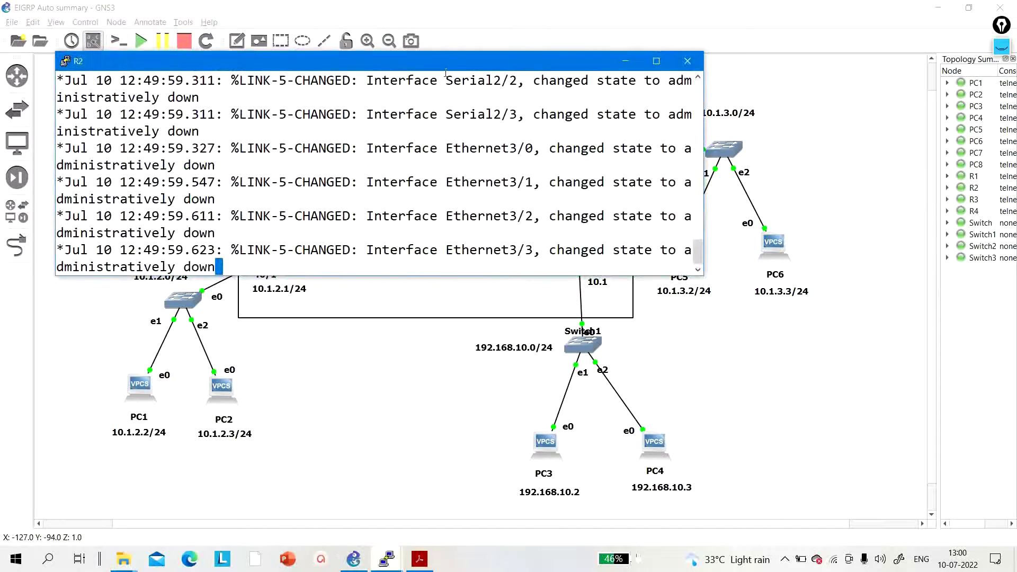
drag(436, 64, 487, 300)
key(Return)
key(Return)
key(Return)
key(Return)
key(Return)
key(Return)
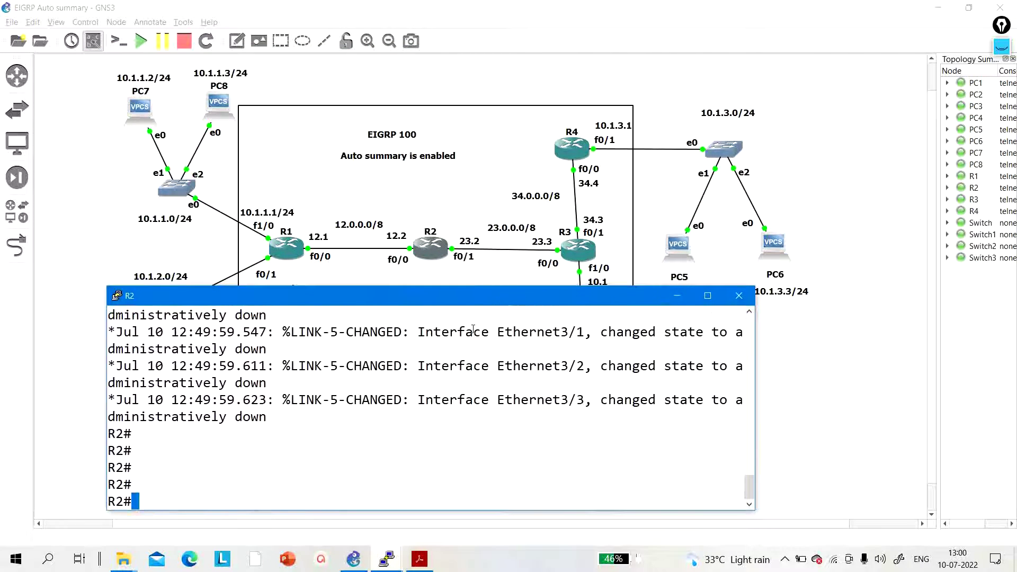
text(sh)
key(Tab)
text(iop)
key(BackSpace)
key(BackSpace)
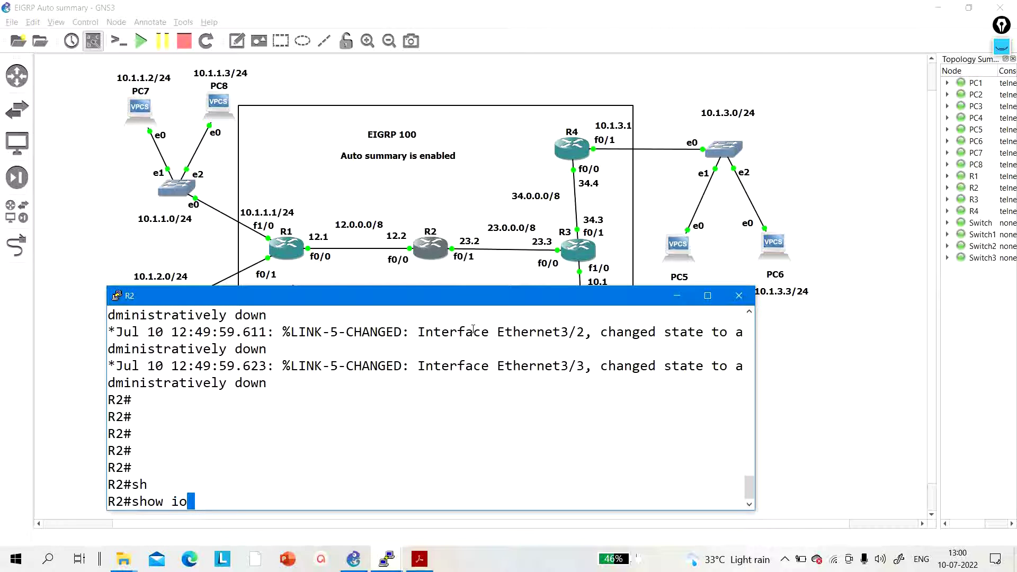
text(p int br )
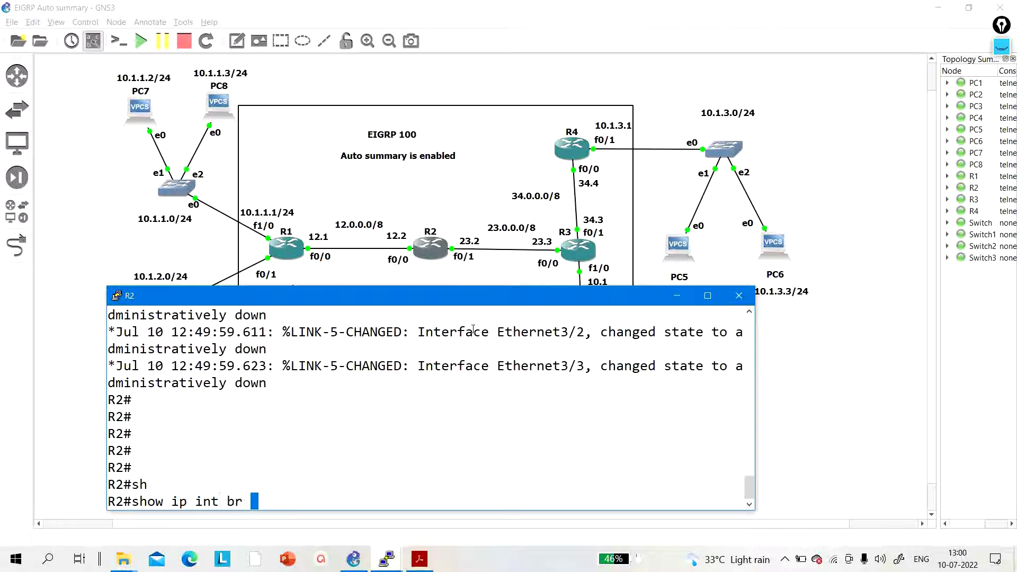
text(| ex un)
key(Return)
key(Return)
key(Return)
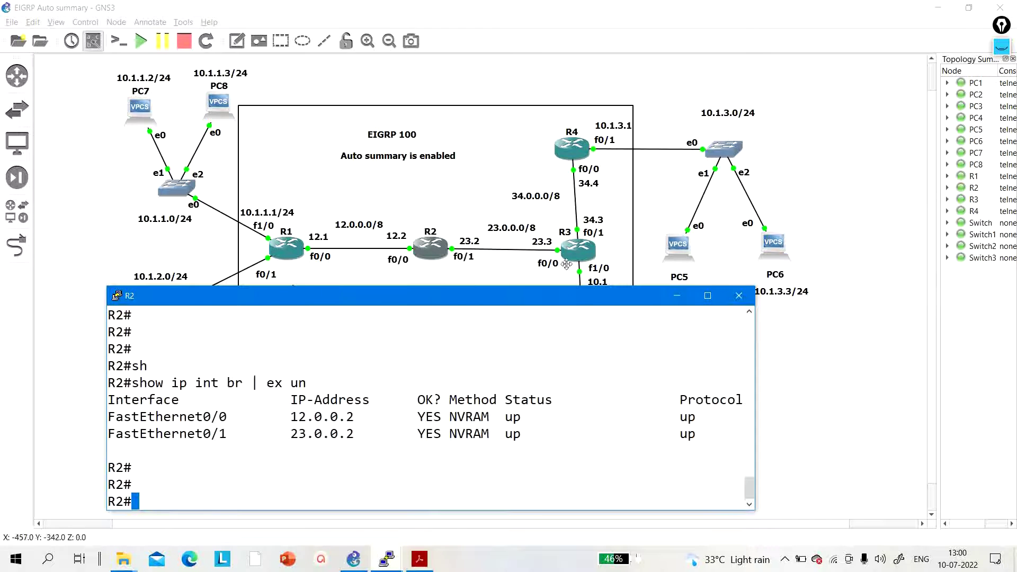
Open R3's console and run 'show ip int br | ex un' there
click(580, 256)
double_click(580, 256)
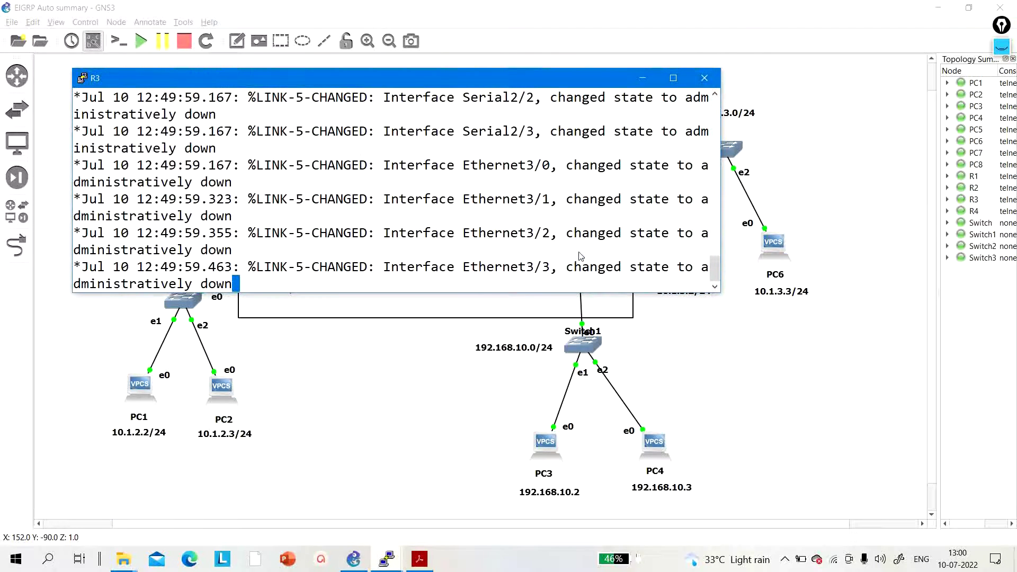
drag(455, 83, 514, 300)
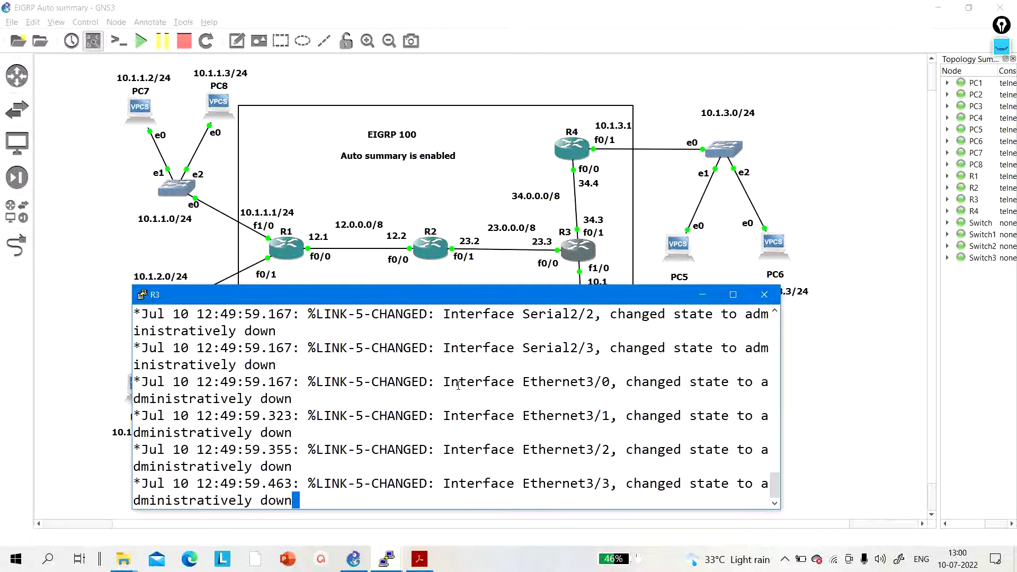
key(Return)
key(Return)
key(Return)
key(Return)
key(Return)
key(Return)
text(sh)
key(Tab)
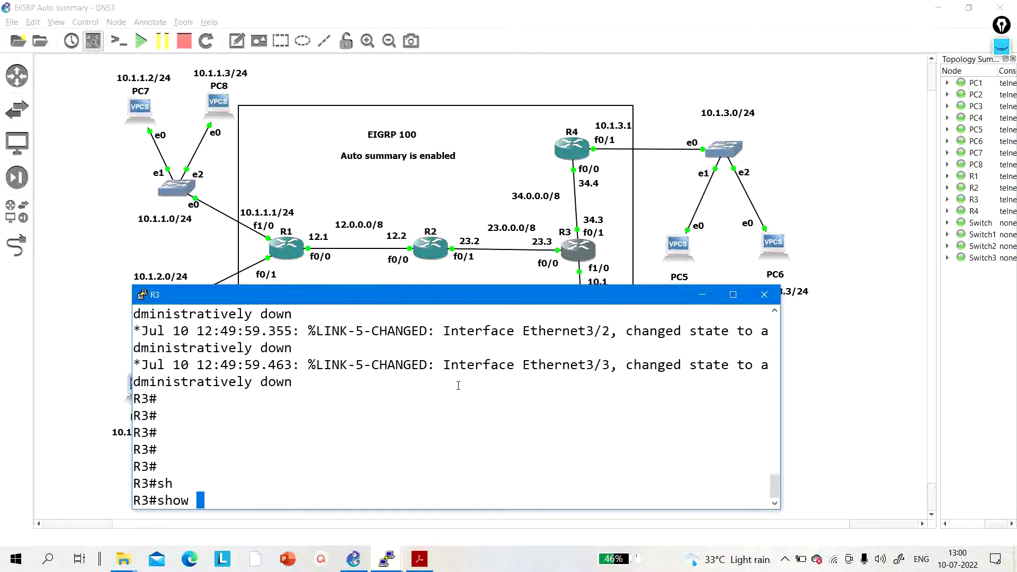
text(ip int br )
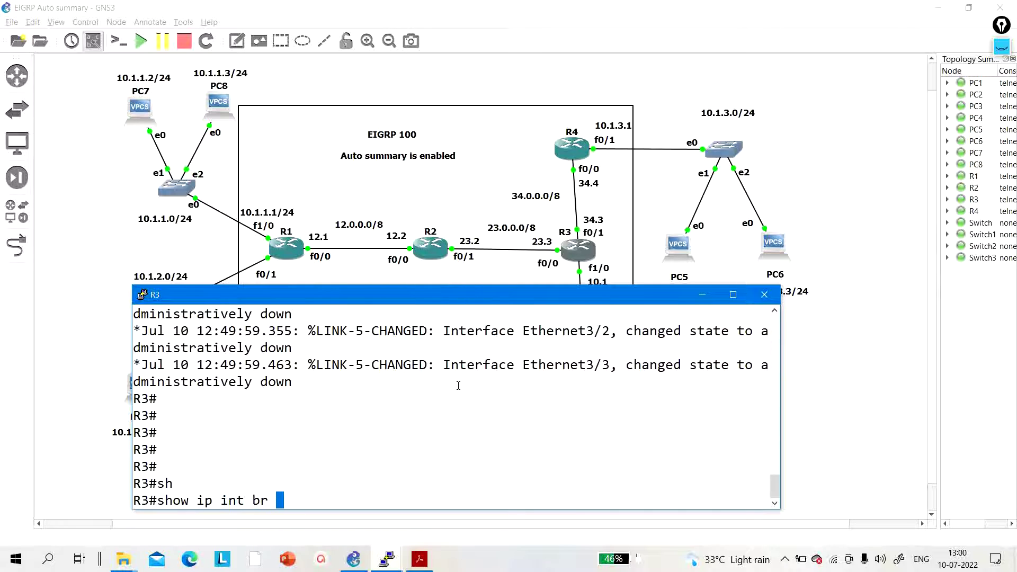
text(| ex un)
key(Return)
key(Return)
key(Return)
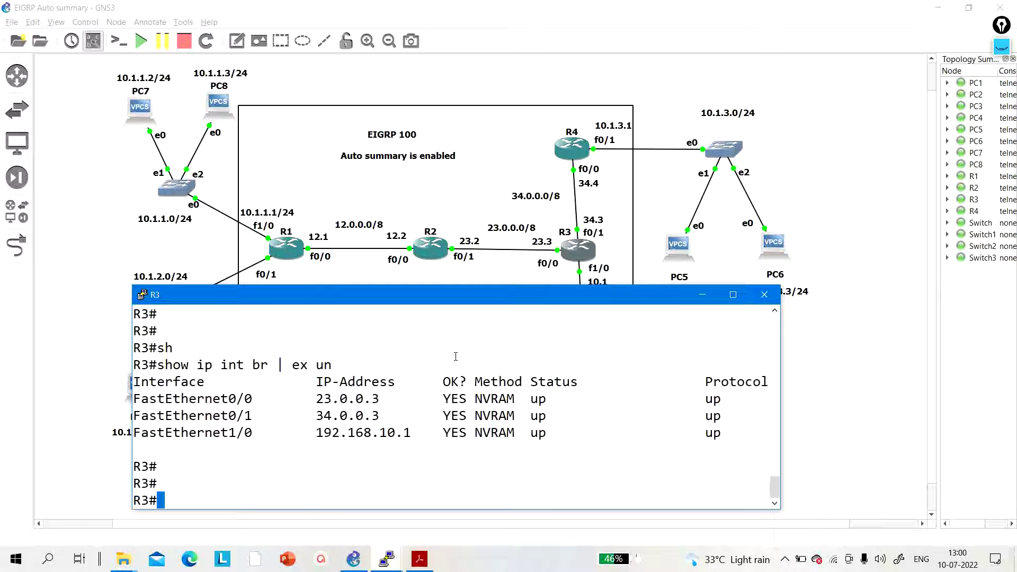
On R4, run 'show ip int br | ex un', showing f0/0 34.0.0.4 and f0/1 10.1.3.1
click(580, 150)
double_click(580, 150)
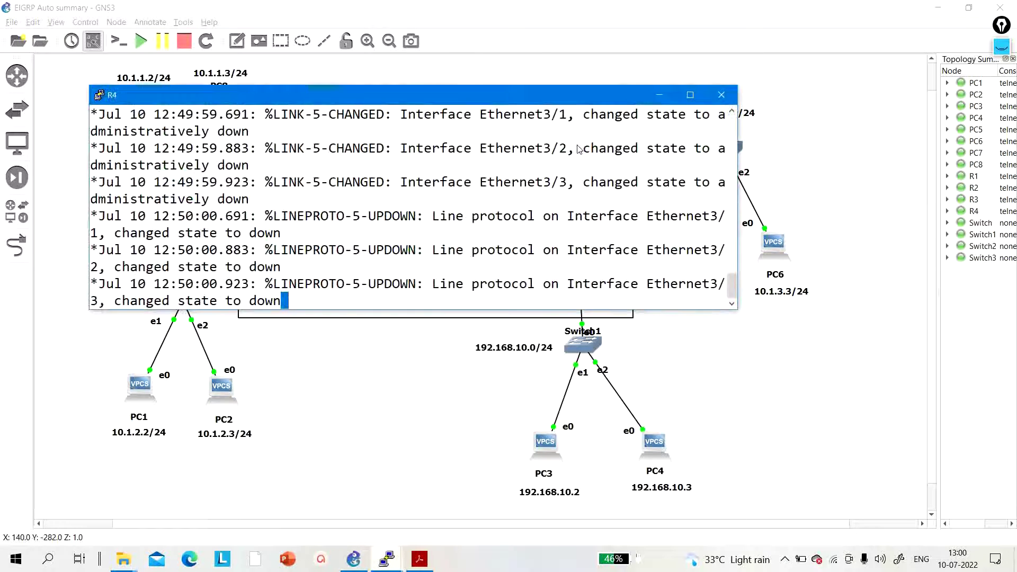
drag(407, 101, 429, 303)
key(Return)
key(Return)
key(Return)
key(Return)
key(Return)
key(Return)
key(Return)
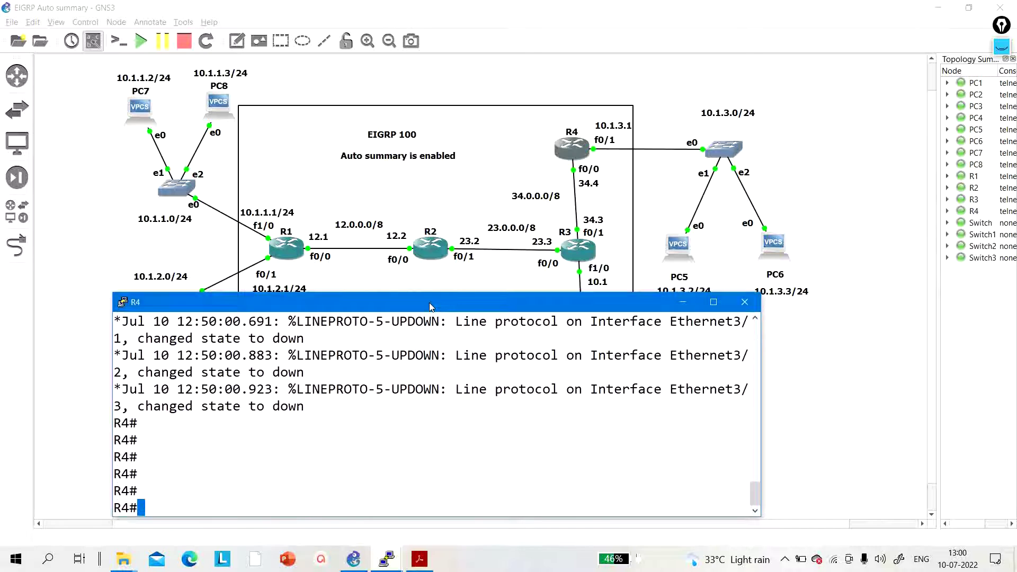
text(sh)
key(Tab)
text(ip int b r)
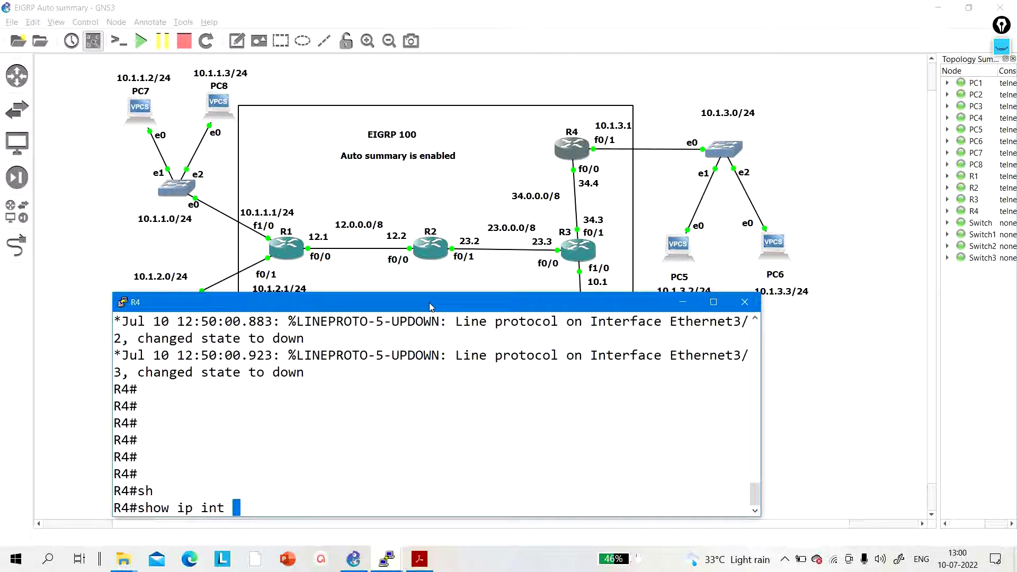
key(BackSpace)
key(BackSpace)
key(BackSpace)
text(r | ex un)
key(Return)
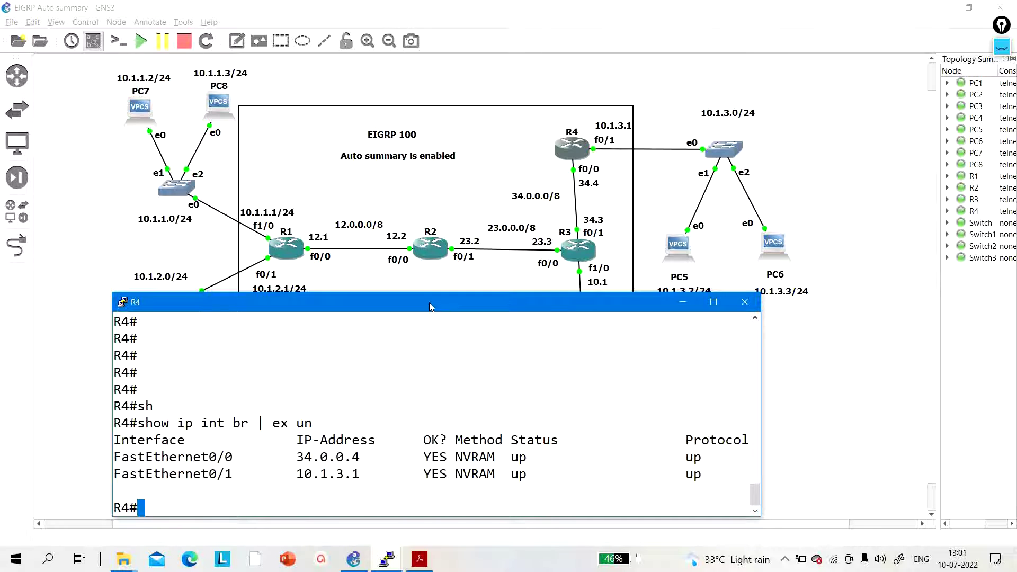
key(alt+Tab)
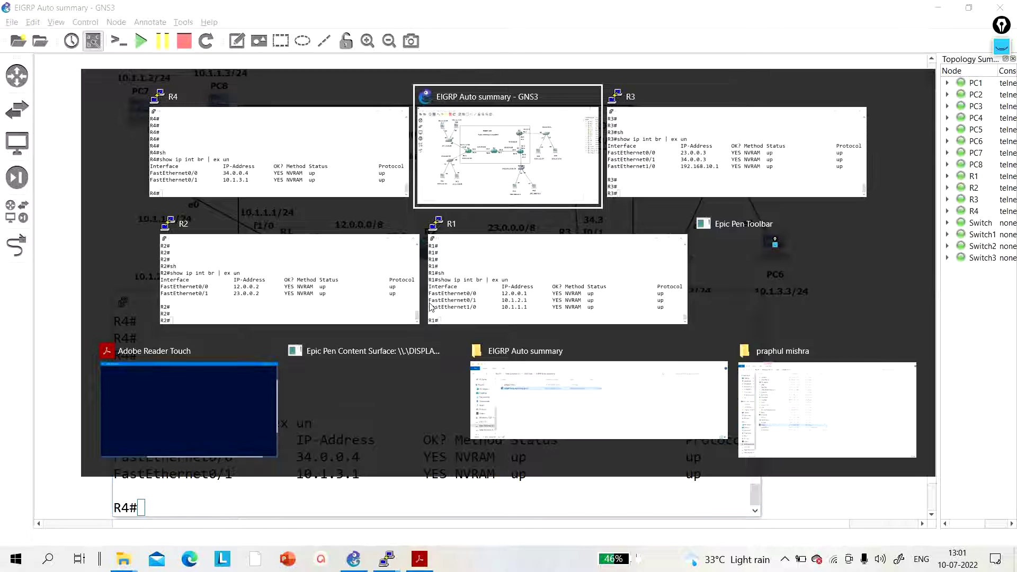
Enter router eigrp 100 configuration mode on R1
click(430, 306)
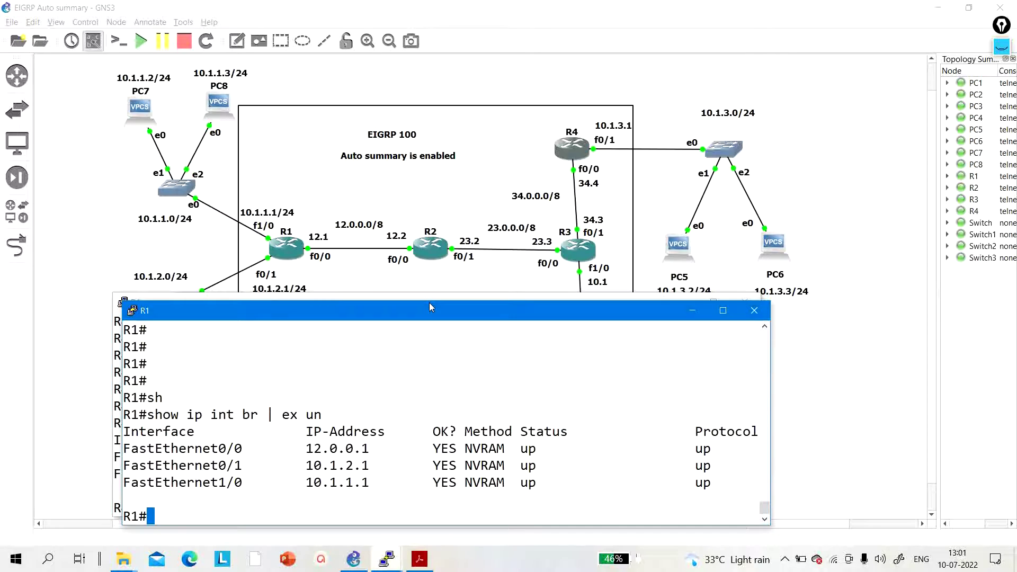
key(Return)
key(Return)
key(Return)
key(Return)
key(Return)
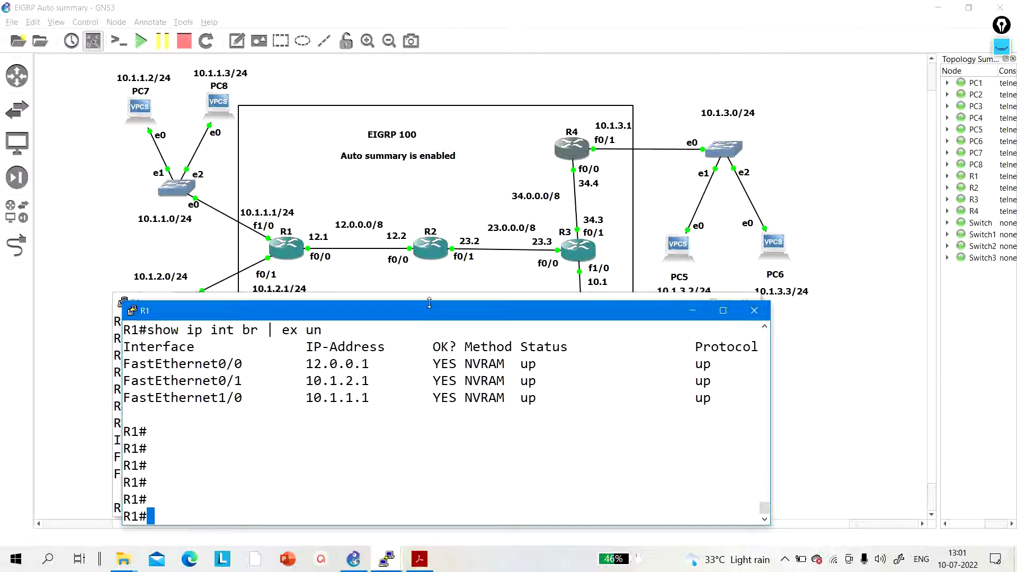
text(conf)
key(Tab)
key(Return)
key(Return)
key(Return)
key(Return)
key(Return)
key(Return)
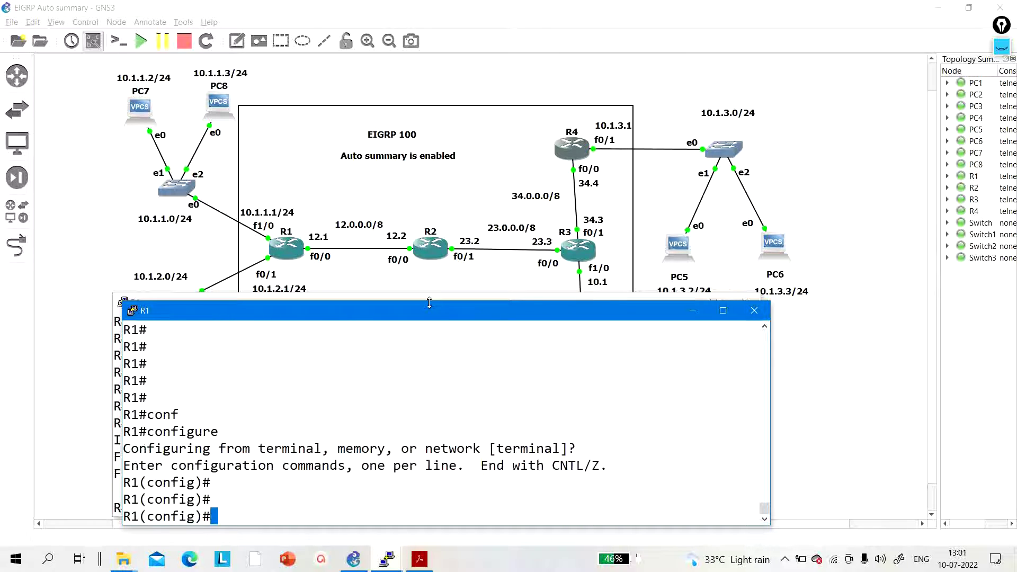
text(rou)
key(Tab)
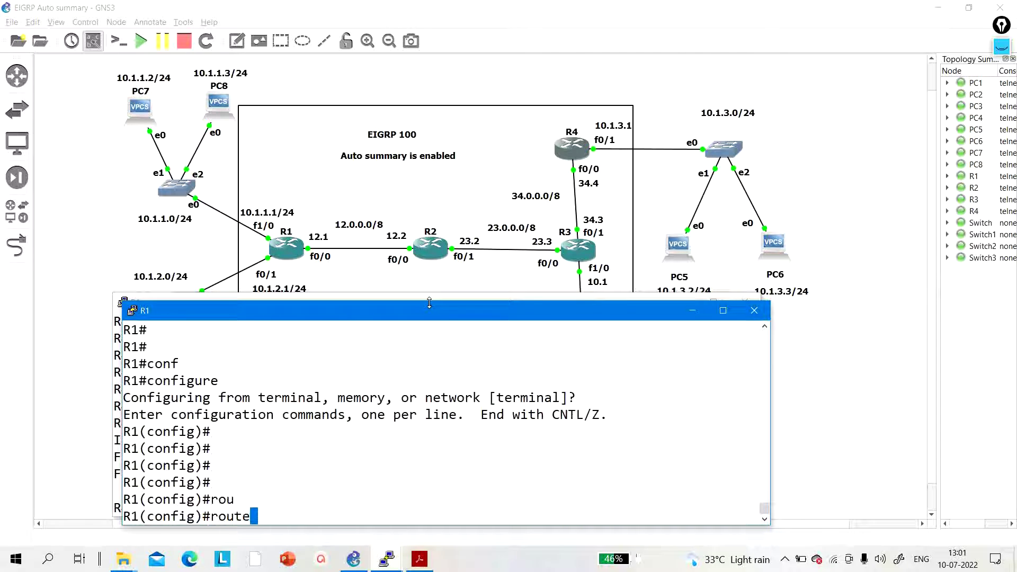
text(r ei)
key(Tab)
text(10)
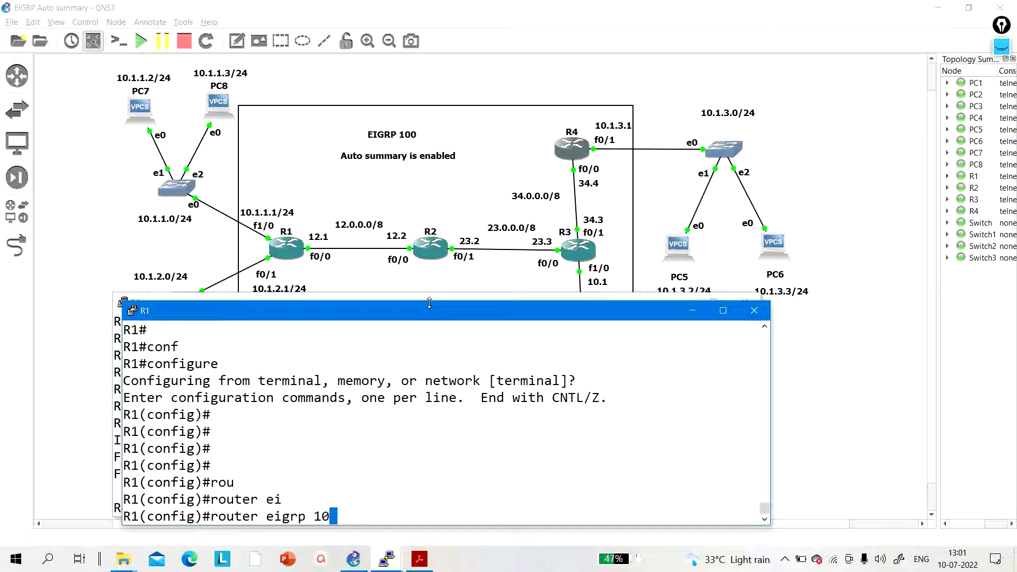
text(0)
key(Return)
Enable auto-summary under R1's EIGRP 100 process
text(\)
key(BackSpace)
text(a)
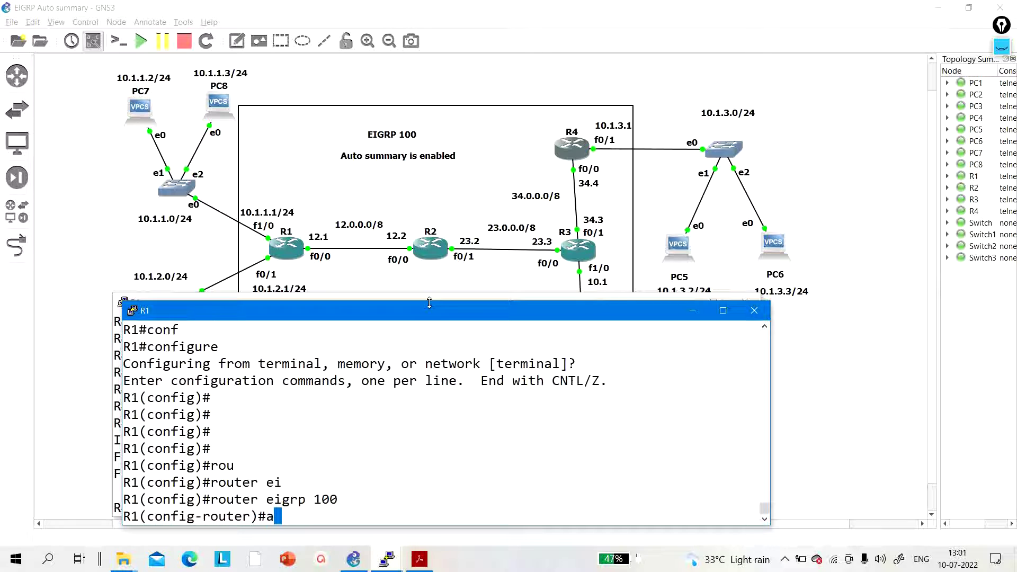
text(u)
key(Tab)
key(Return)
key(Return)
key(Return)
Add networks 10.1.1.0 and 10.1.2.0 to R1's EIGRP with wildcard 0.255.255.255
text(net)
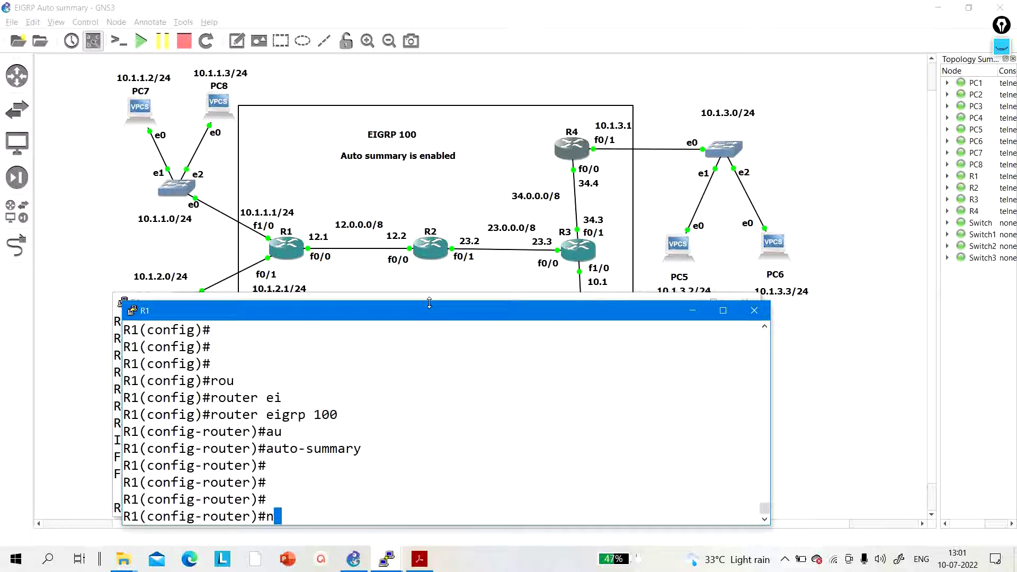
key(Tab)
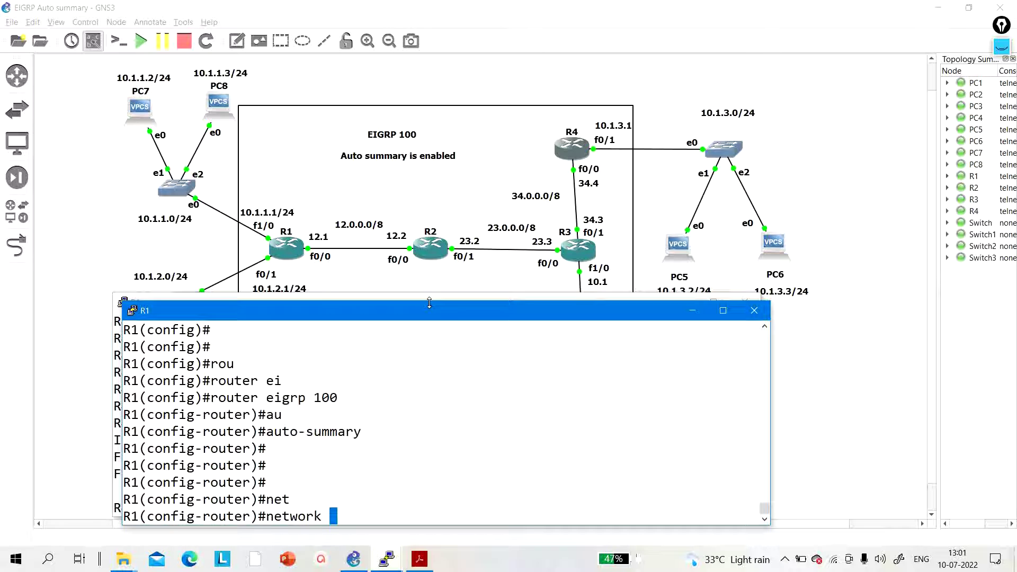
text(10.1.1.0 0.255)
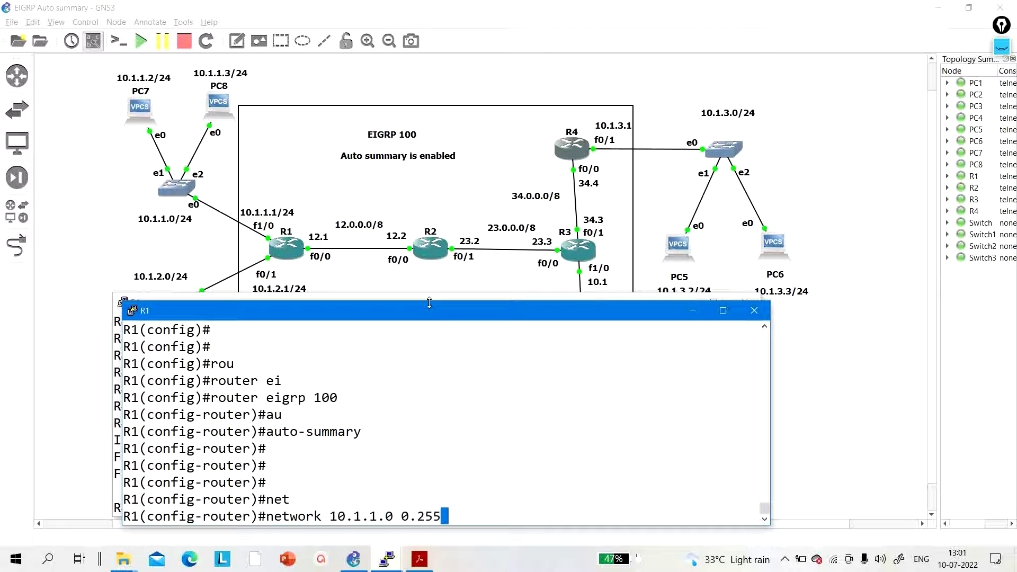
text(.255.255)
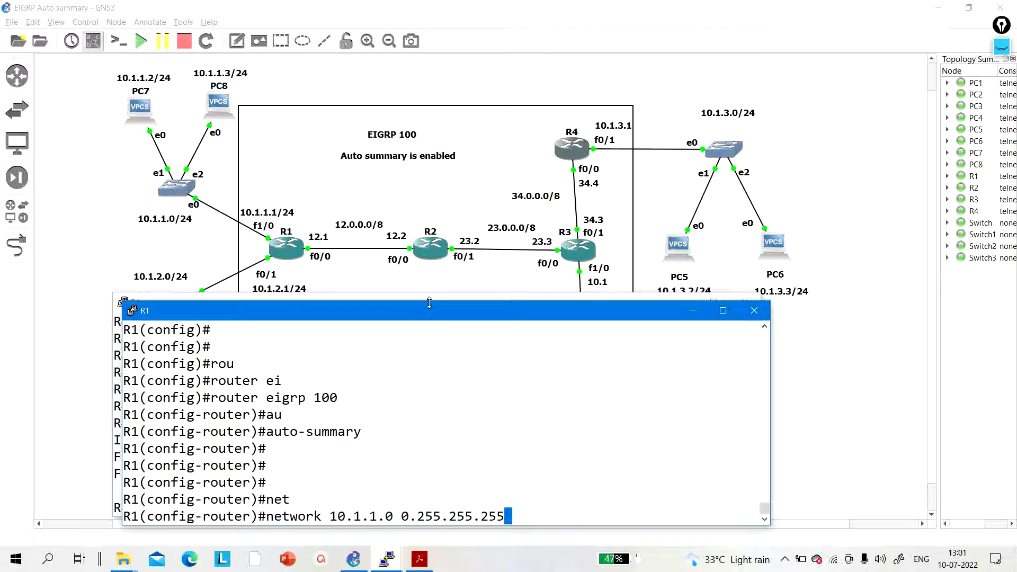
key(Return)
key(Return)
key(Return)
key(Return)
key(Up)
key(Left)
key(Left)
key(Left)
key(Left)
key(Left)
key(Left)
key(Left)
key(Left)
key(Left)
key(Left)
key(Left)
key(Left)
key(Left)
key(Left)
key(Left)
key(Left)
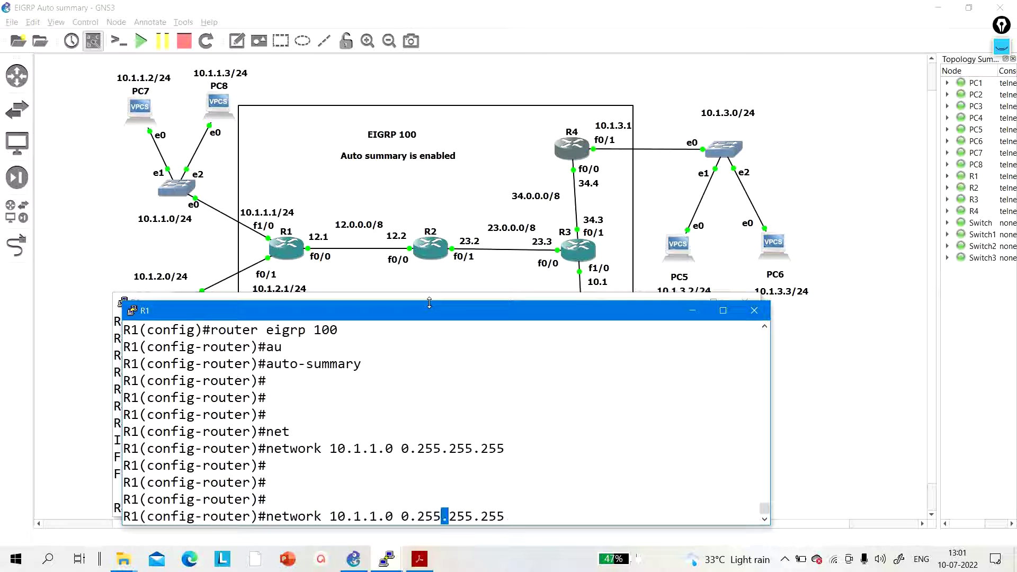
key(BackSpace)
text(2)
key(Return)
key(Return)
key(Return)
key(Return)
Add network 12.0.0.0 0.255.255.255 to R1's EIGRP, fixing the mistyped mask
text(net)
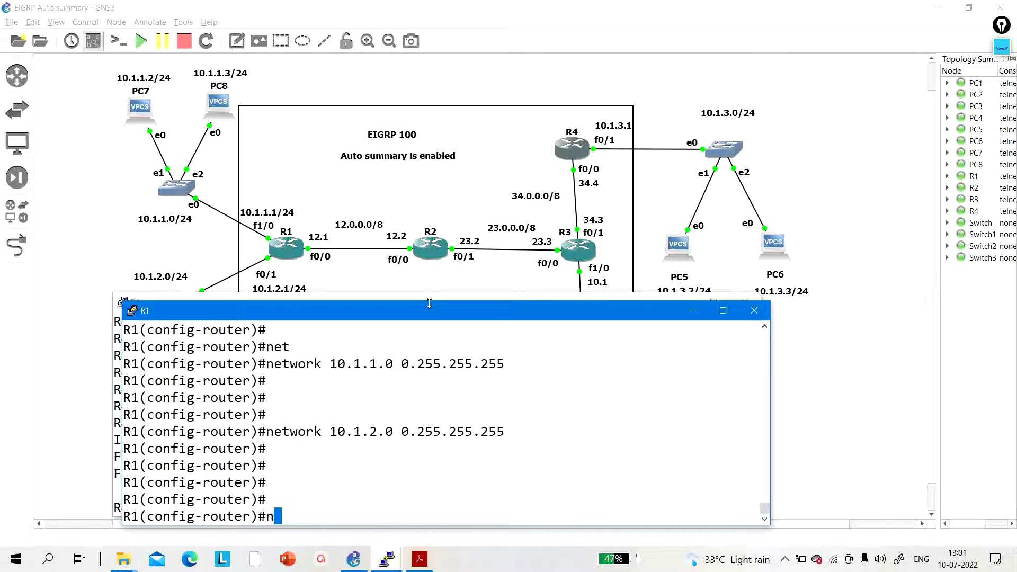
key(Tab)
text(12.0)
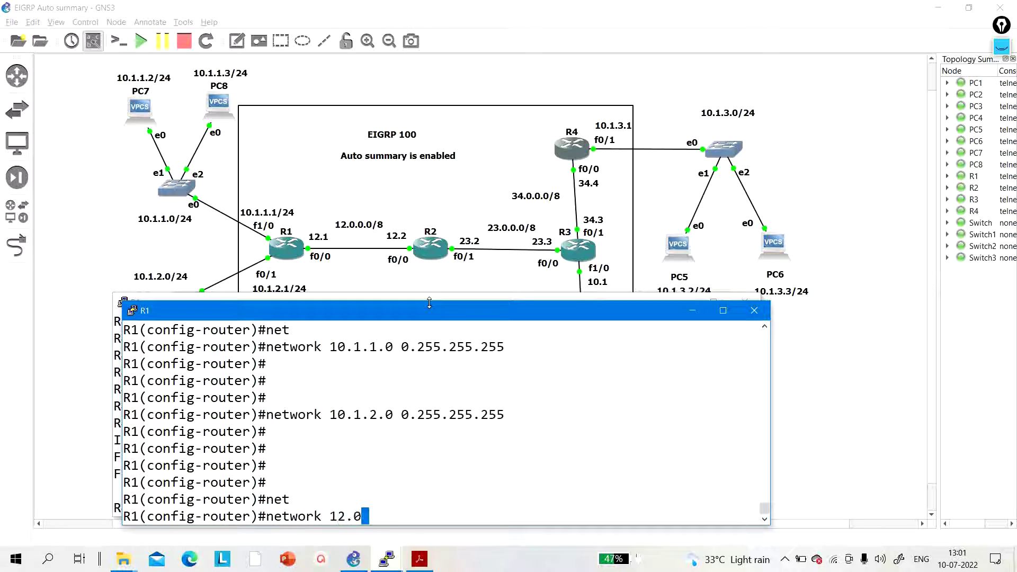
text(.0.0 0.255.)
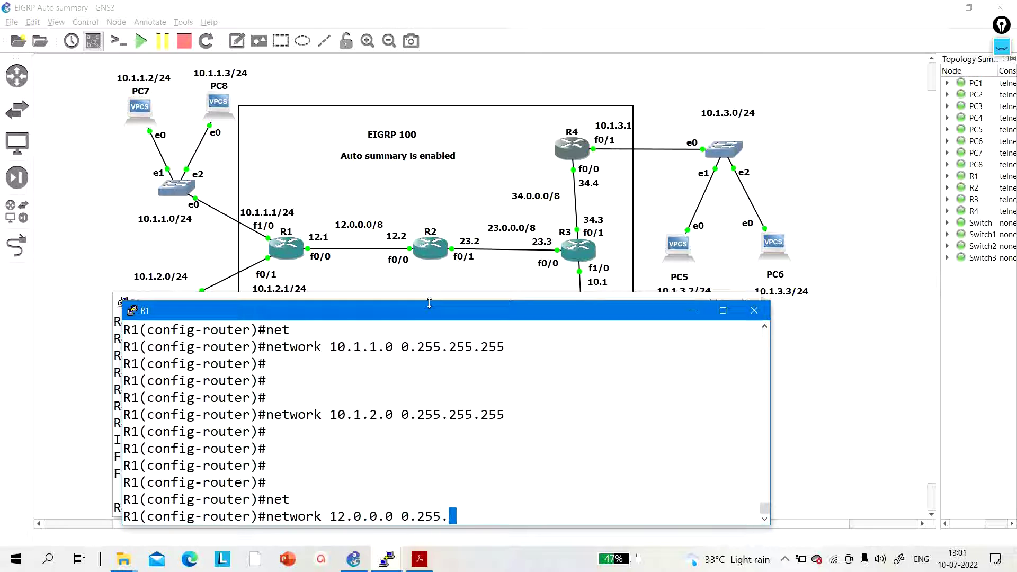
text(255.255.255)
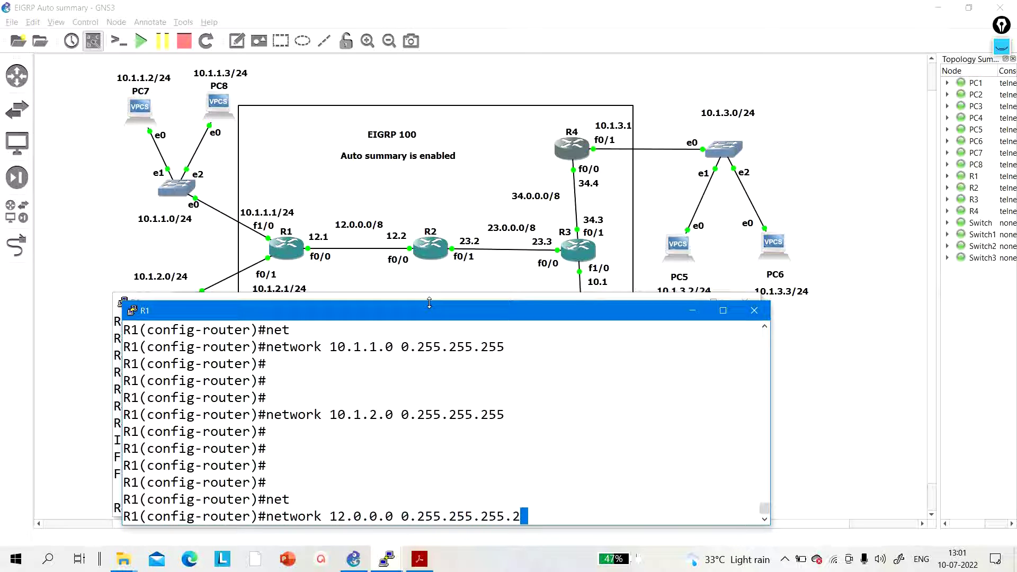
key(Return)
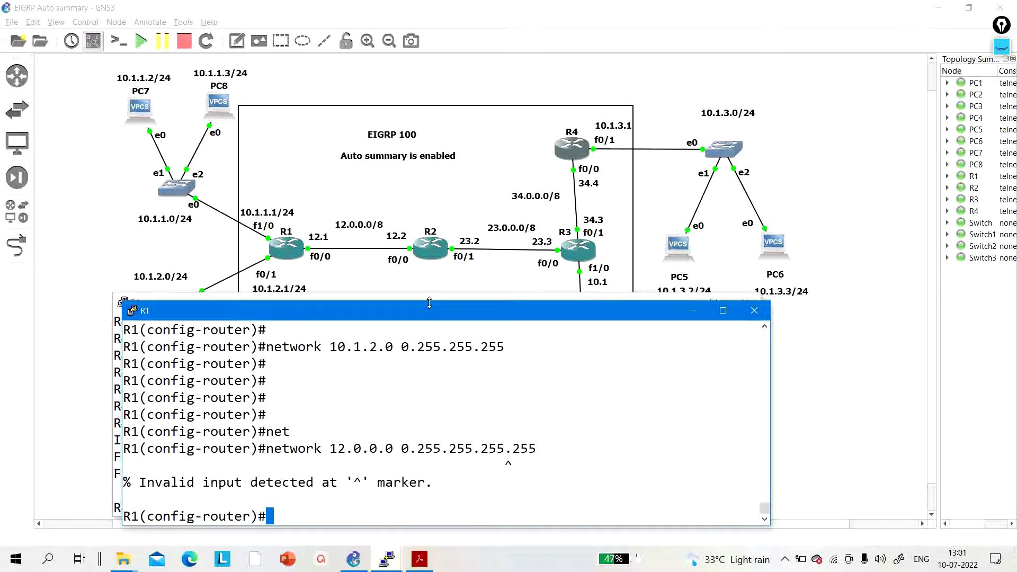
key(Return)
key(Up)
key(BackSpace)
key(BackSpace)
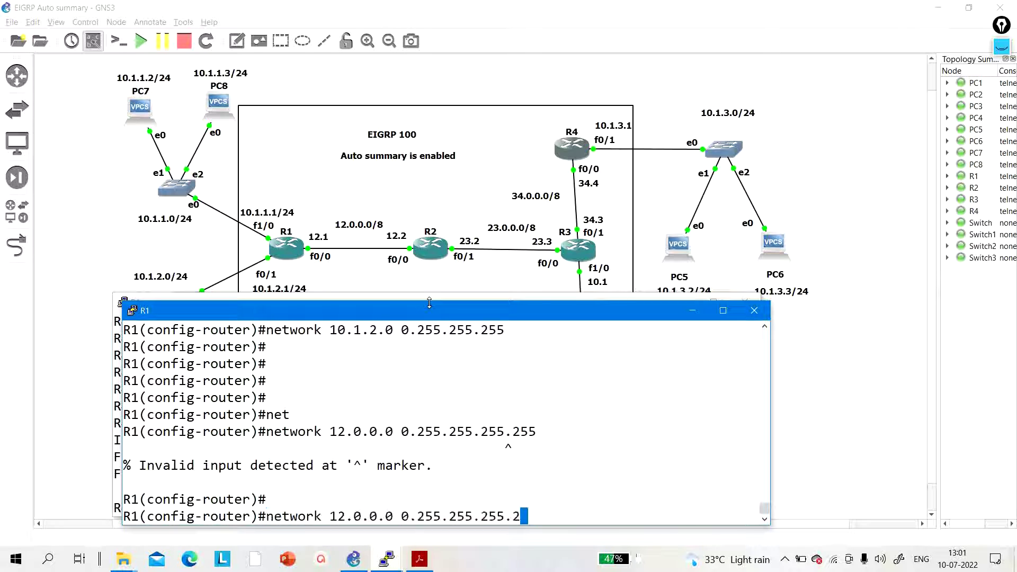
key(BackSpace)
key(Return)
key(Return)
key(Return)
key(Return)
key(Return)
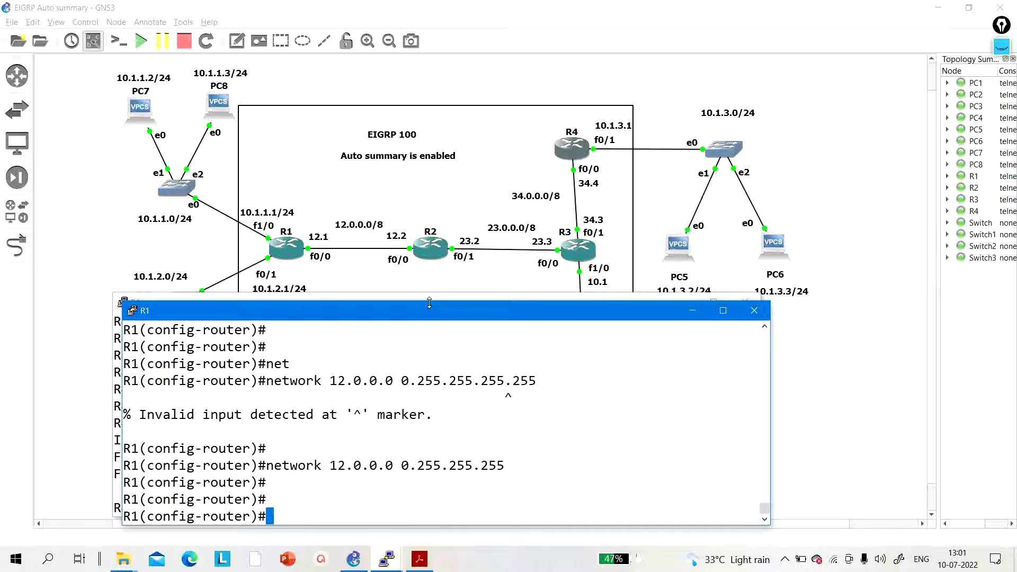
key(Return)
Re-enter networks 10.1.2.0 and 10.1.1.0 with wildcard 0.0.0.255, then exit configuration
key(Up)
key(Up)
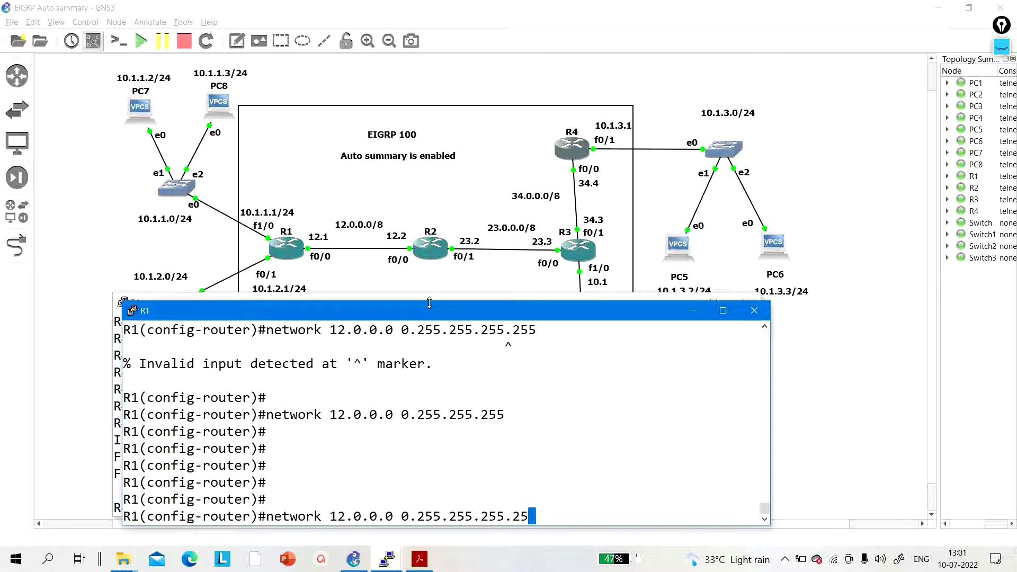
key(BackSpace)
key(BackSpace)
key(BackSpace)
key(BackSpace)
key(BackSpace)
key(BackSpace)
key(BackSpace)
key(BackSpace)
key(BackSpace)
key(BackSpace)
key(BackSpace)
key(BackSpace)
key(BackSpace)
key(BackSpace)
key(Up)
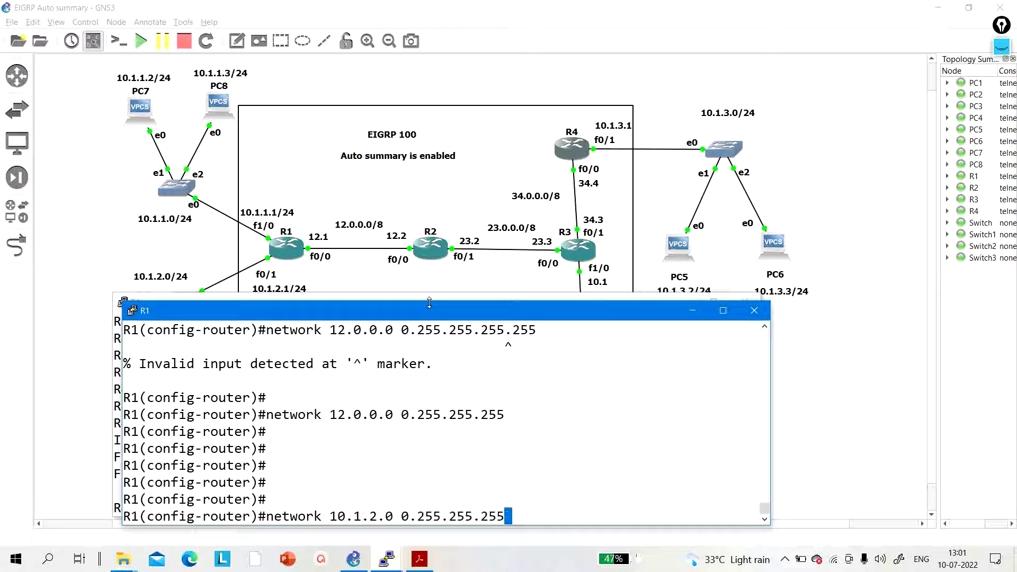
key(BackSpace)
key(BackSpace)
key(BackSpace)
key(BackSpace)
key(BackSpace)
key(BackSpace)
key(BackSpace)
key(BackSpace)
key(BackSpace)
key(BackSpace)
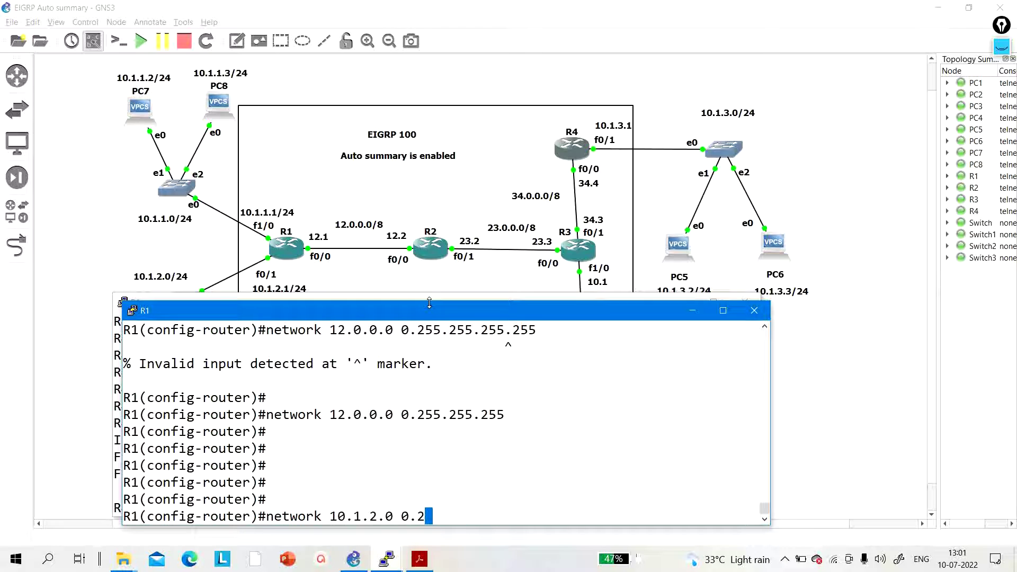
text(.0.255)
key(Return)
key(Up)
key(Up)
key(Up)
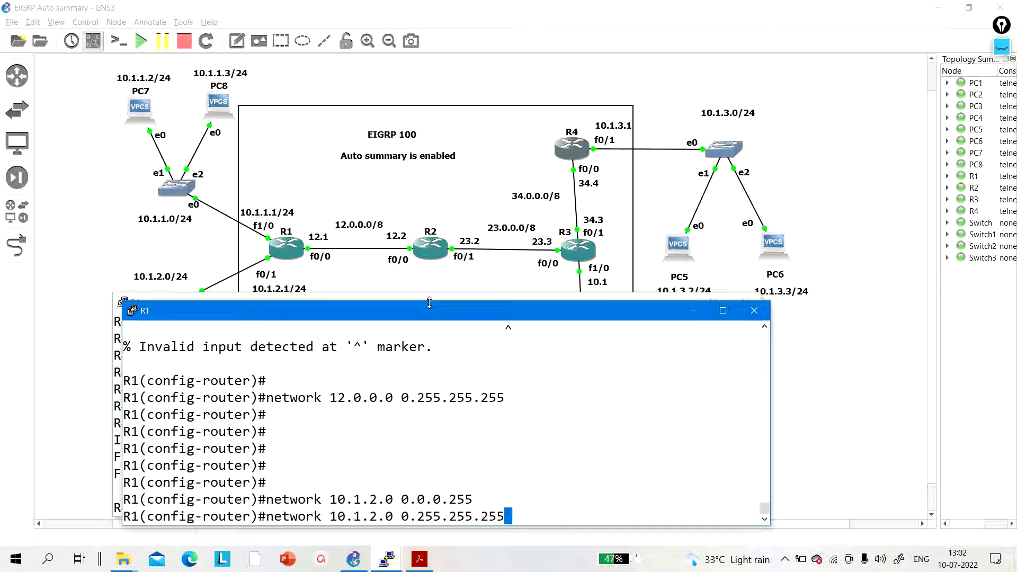
key(BackSpace)
key(BackSpace)
key(BackSpace)
key(BackSpace)
key(BackSpace)
key(BackSpace)
key(BackSpace)
key(BackSpace)
key(BackSpace)
text(.0.)
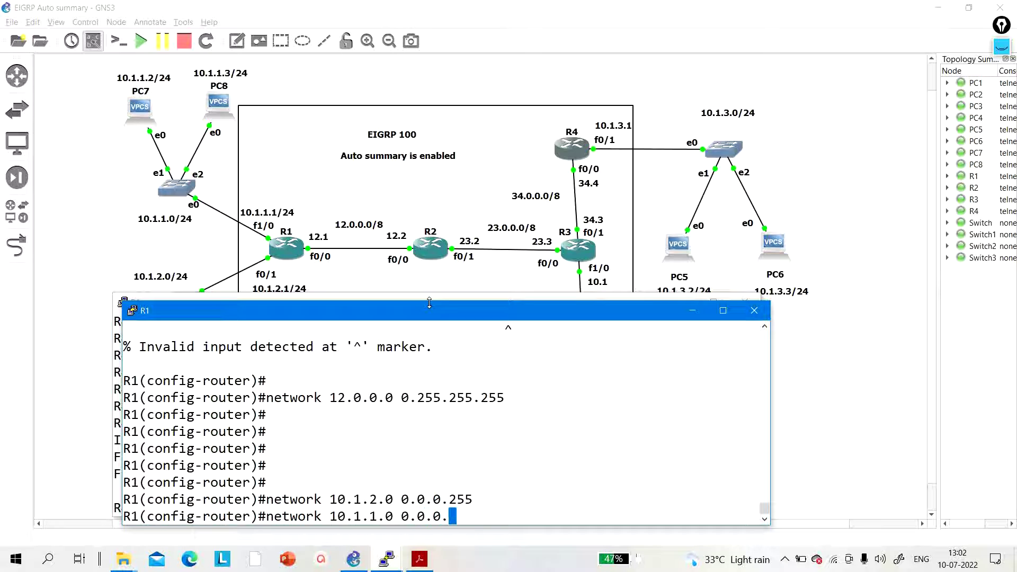
text(255)
key(Return)
key(Return)
key(Return)
key(Return)
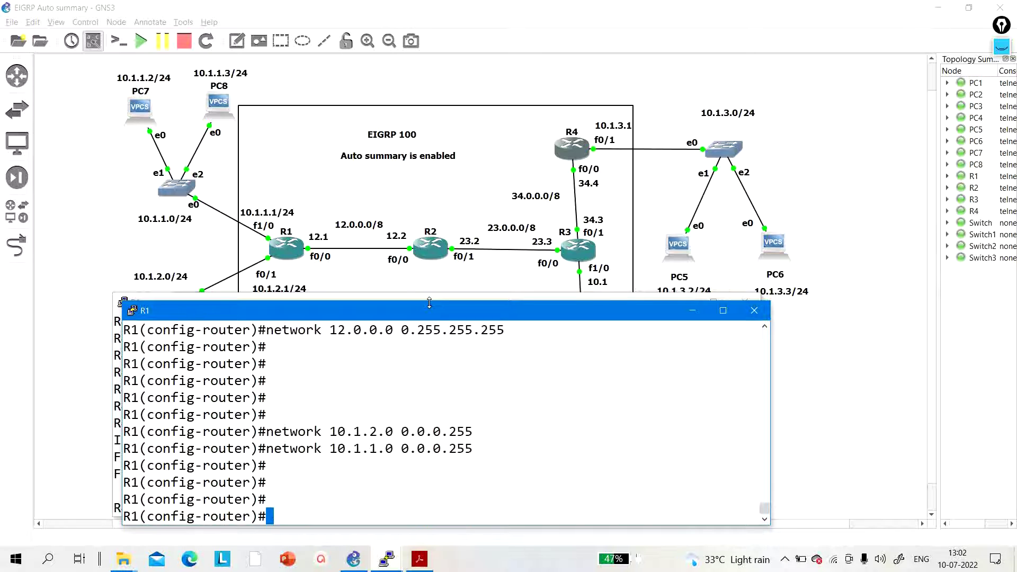
key(ctrl+z)
key(Return)
key(Return)
key(Return)
key(Return)
Show R1's EIGRP 100 running section (networks 10.0.0.0, 10.1.1.0, 10.1.2.0, 12.0.0.0) and highlight it
text(show )
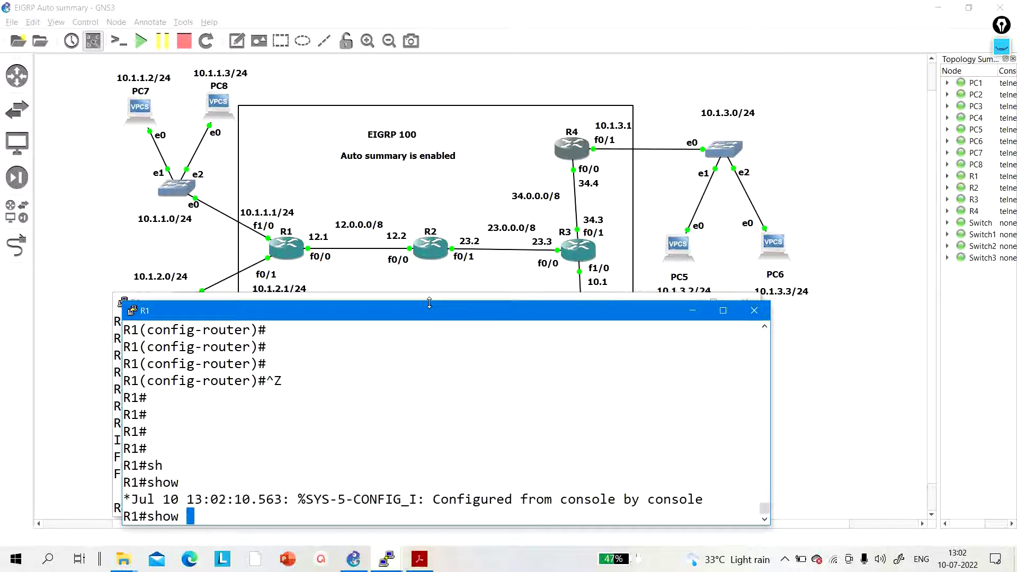
text(run | sec )
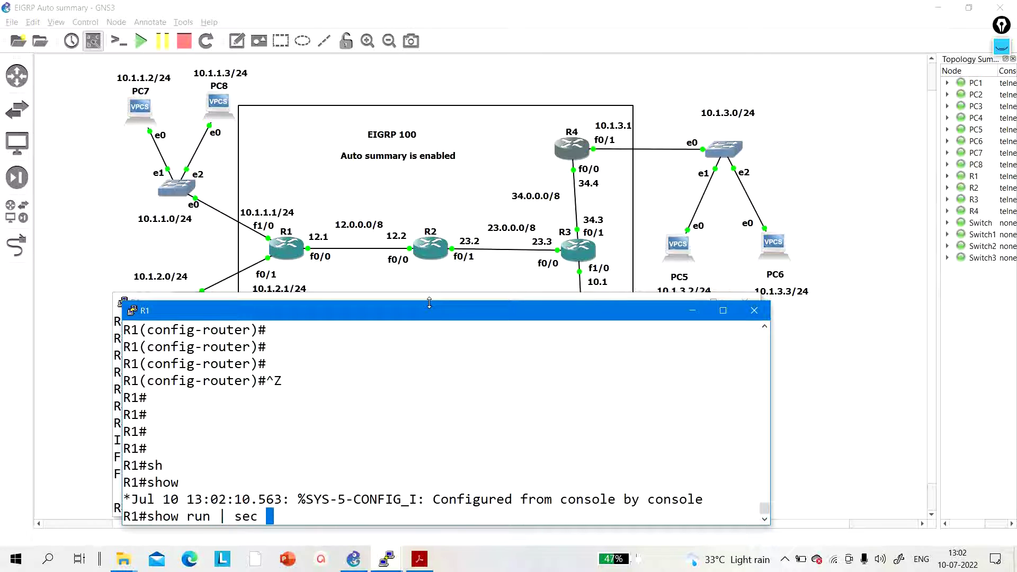
text(router ei)
key(Tab)
key(Return)
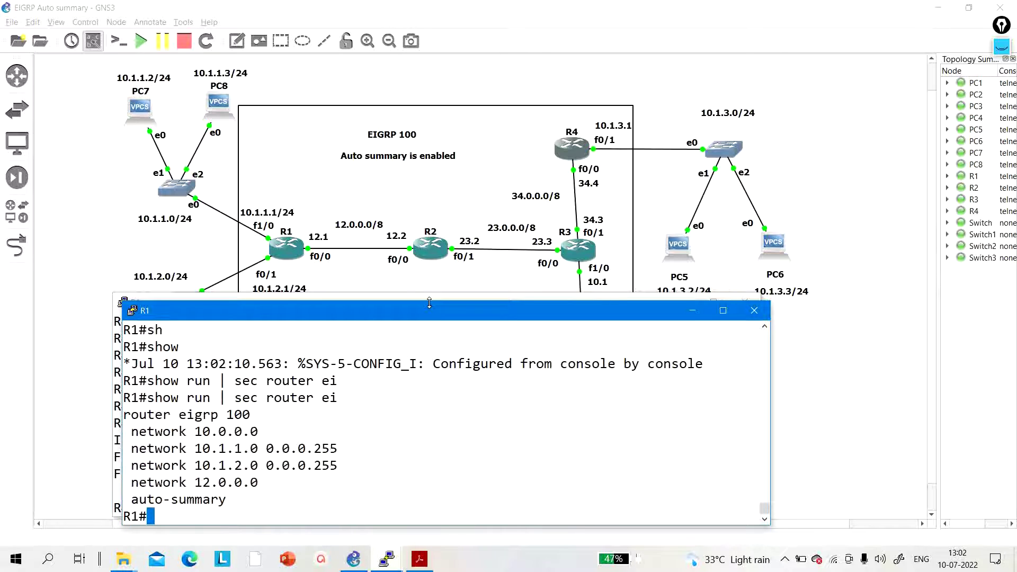
key(Return)
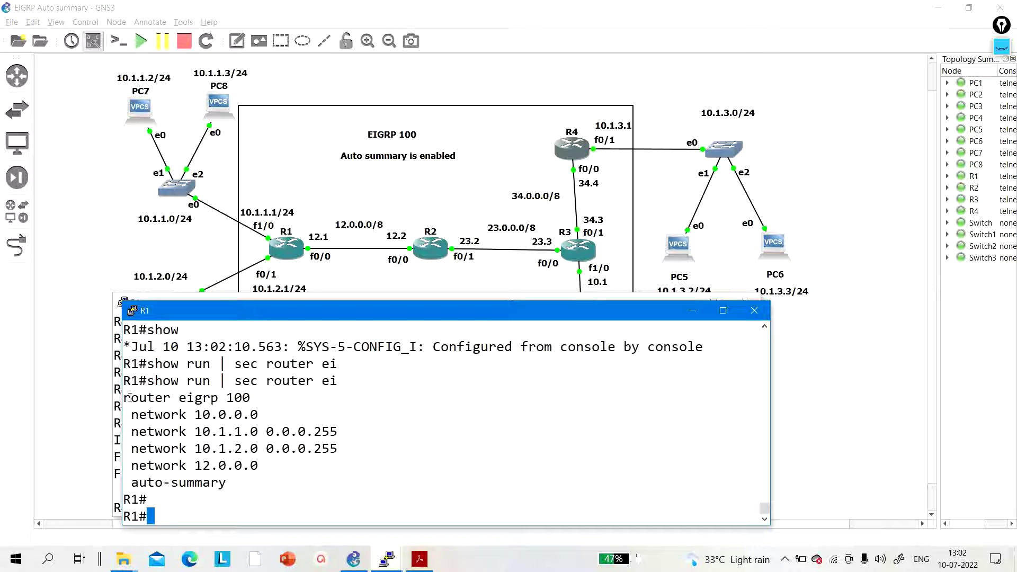
drag(125, 400, 268, 476)
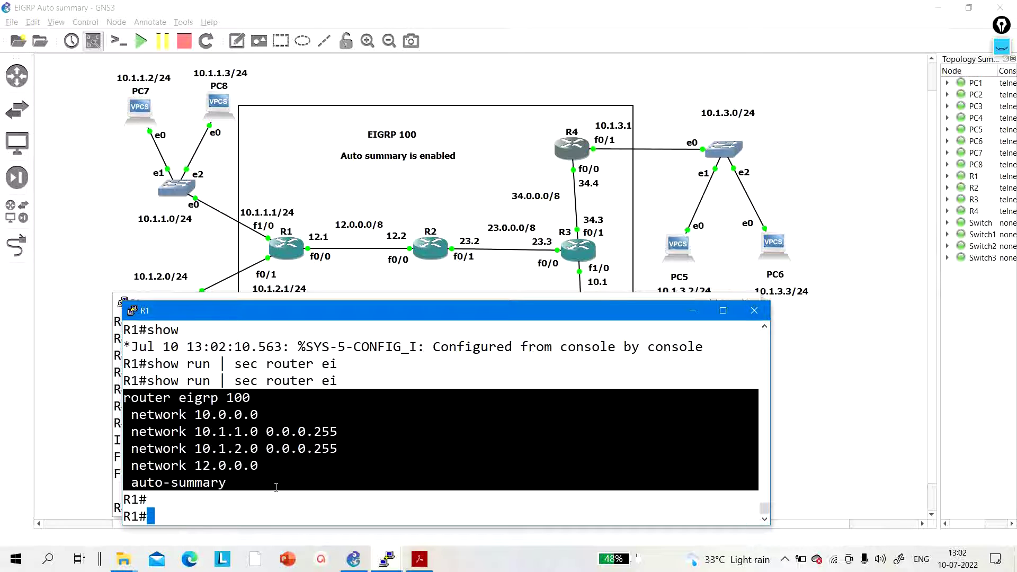
click(397, 566)
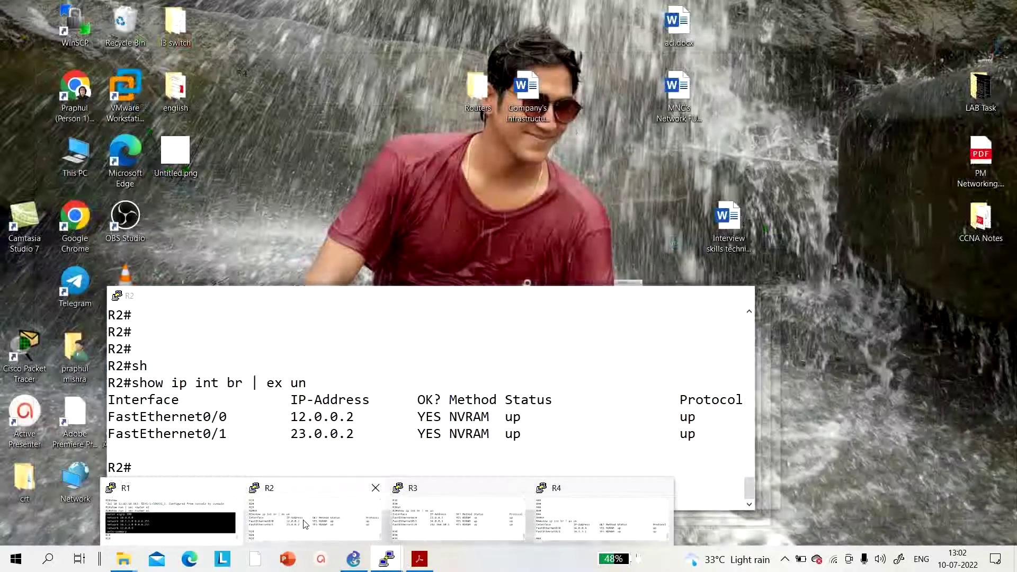
On R2, enter router eigrp 100 and enable auto-summary
click(305, 524)
text(conf)
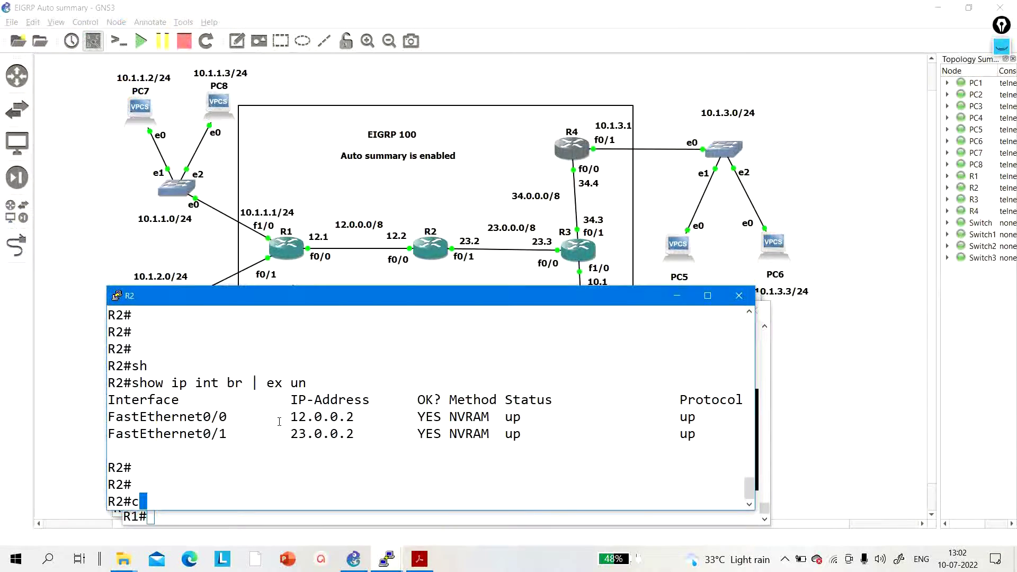
key(Tab)
key(Return)
key(Return)
key(Return)
key(Return)
key(Return)
text(rou)
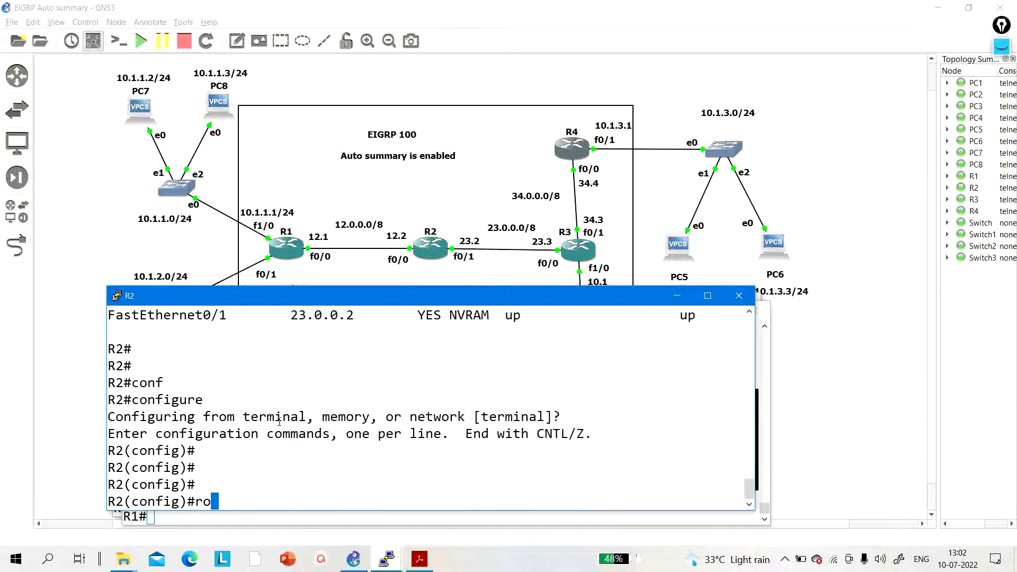
key(Tab)
text(ei)
key(Tab)
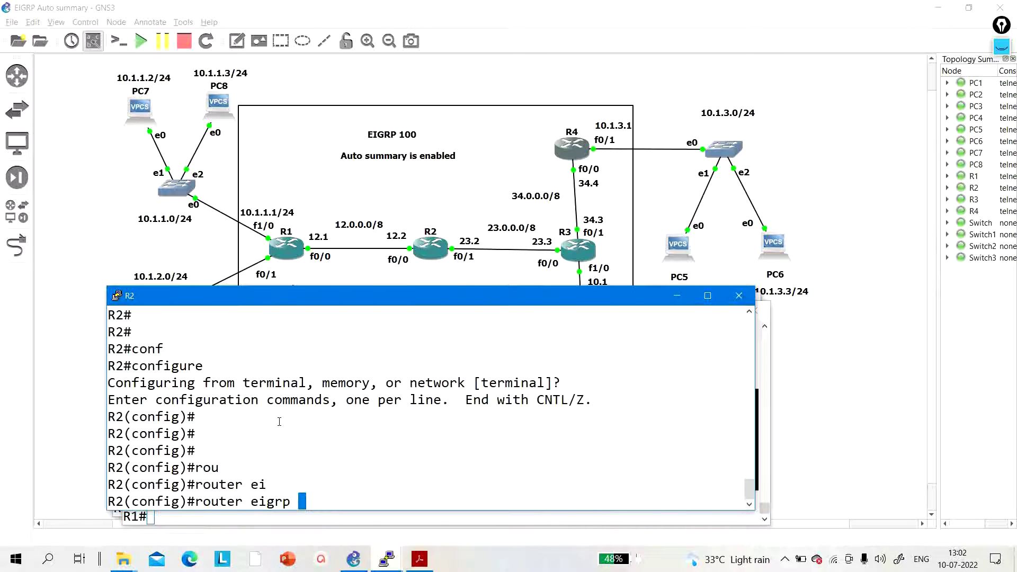
text(100)
key(Return)
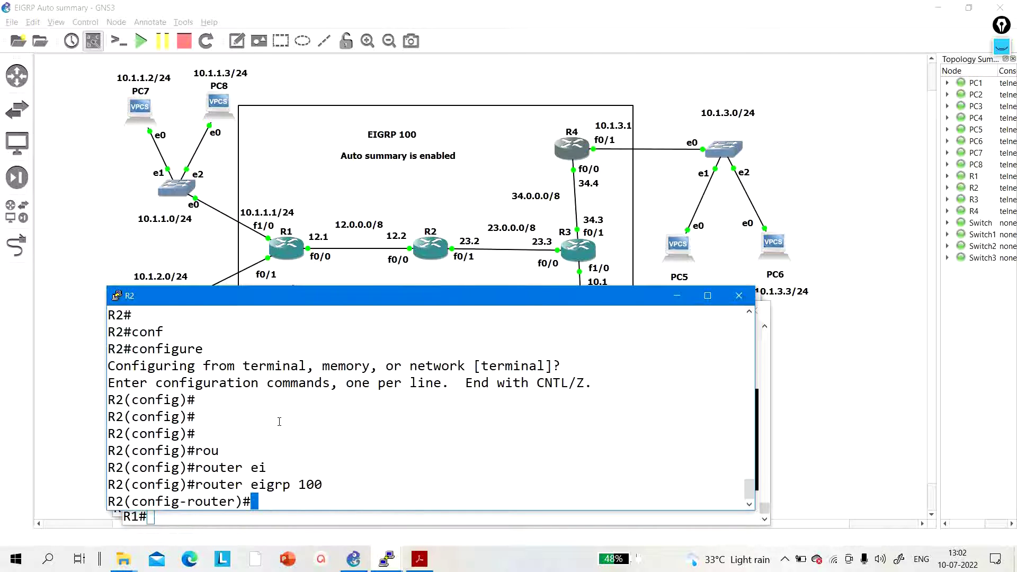
text(au)
key(Tab)
key(Return)
key(Return)
key(Return)
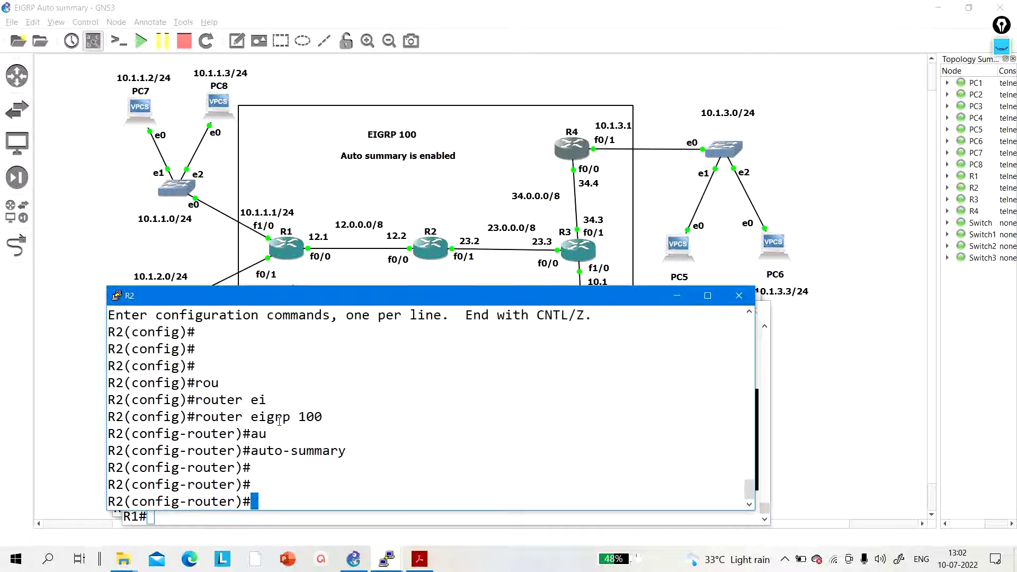
Add networks 12.0.0.0 and 23.0.0.0 with wildcard 0.255.255.255 to R2's EIGRP
text(net)
key(Tab)
text(11)
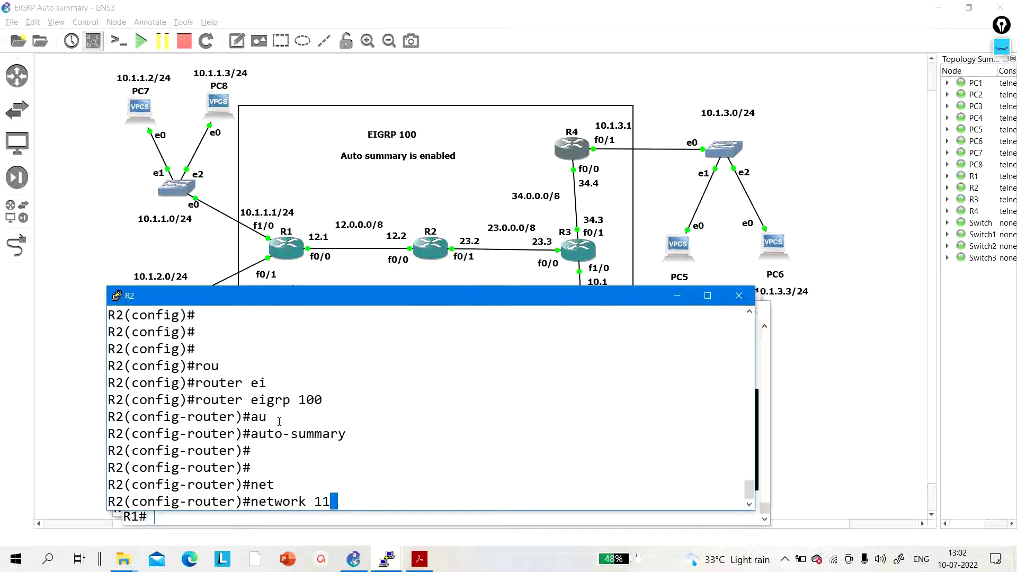
key(BackSpace)
text(2.0.0.0 0.255.2)
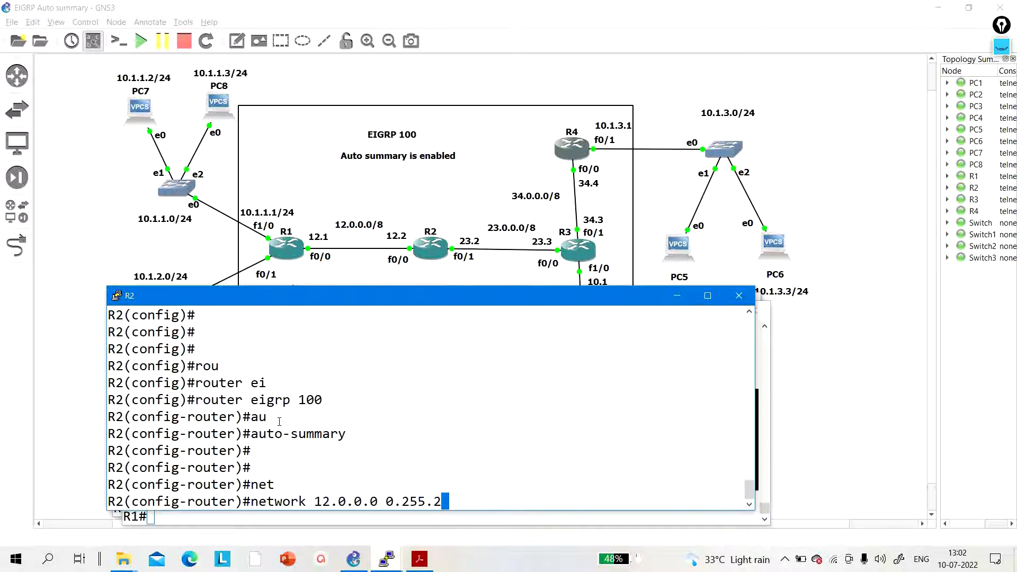
text(55.255.25)
key(Return)
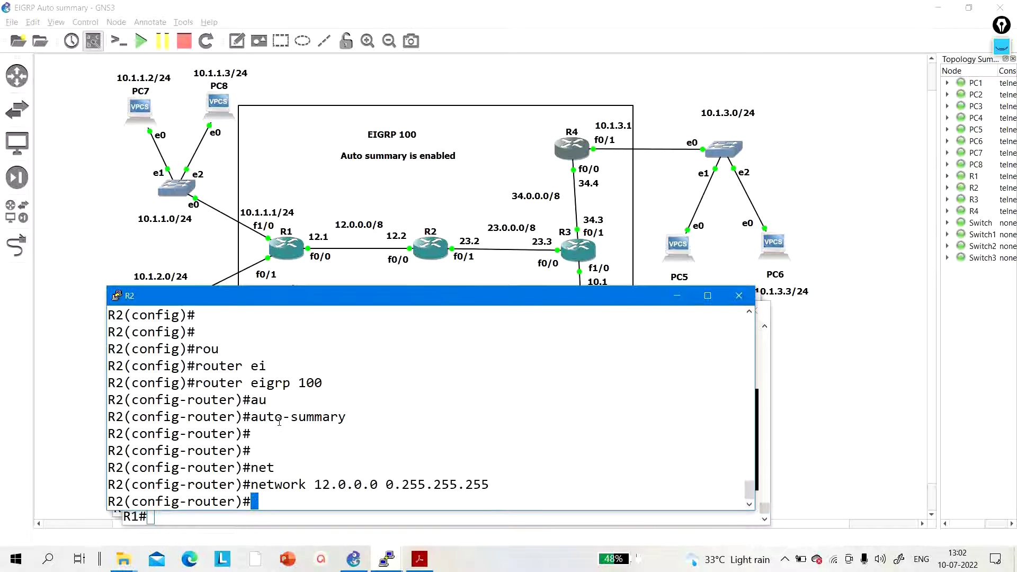
text(net)
key(Tab)
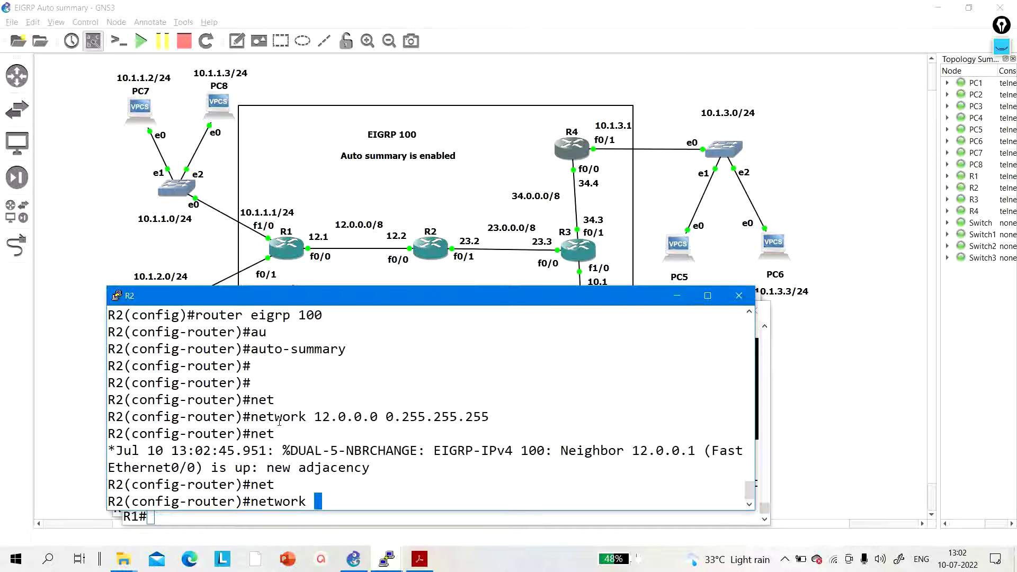
text(23.0.0.0 0.255)
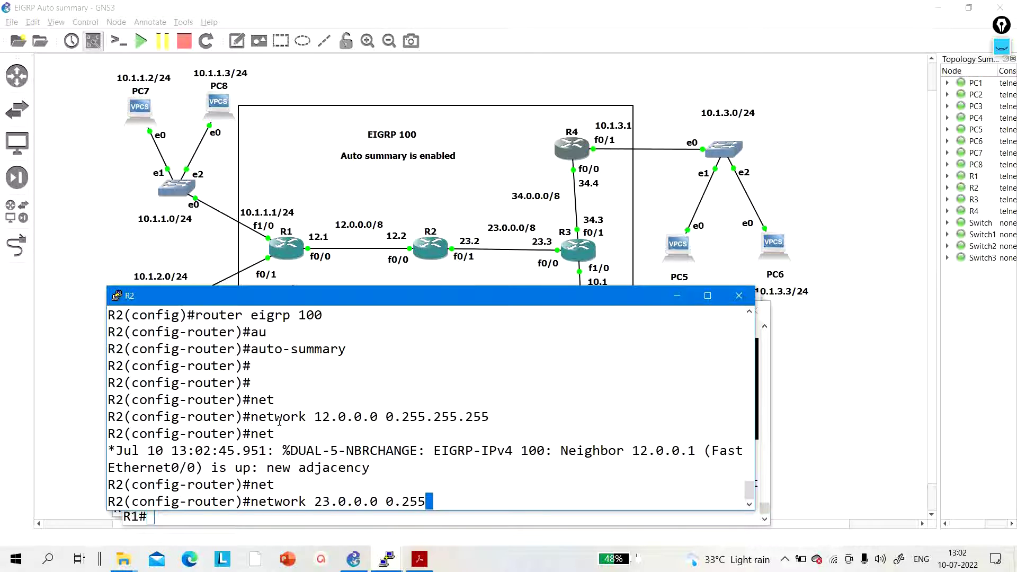
text(.255.255)
key(Return)
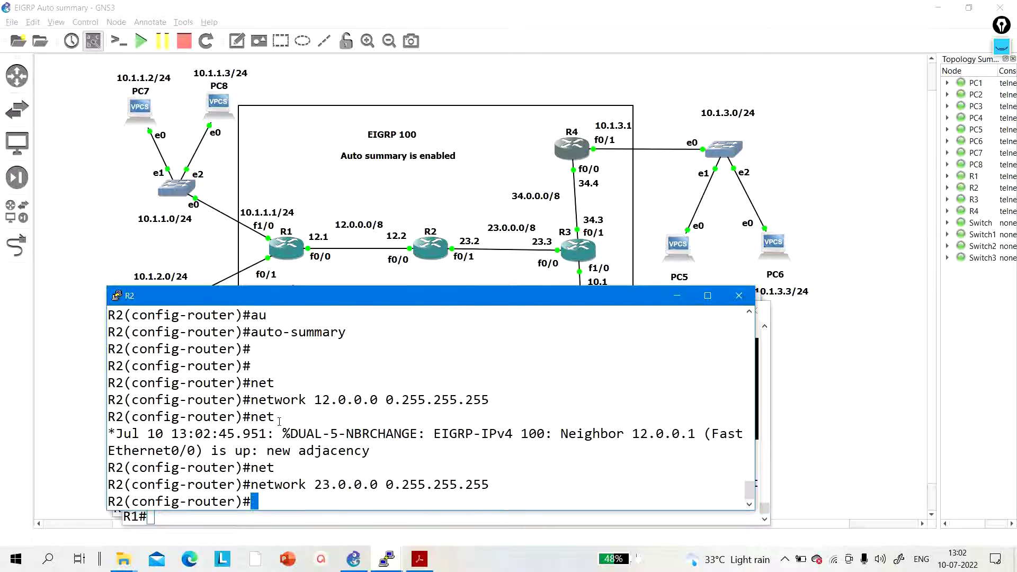
key(Return)
key(Return)
key(Return)
key(Return)
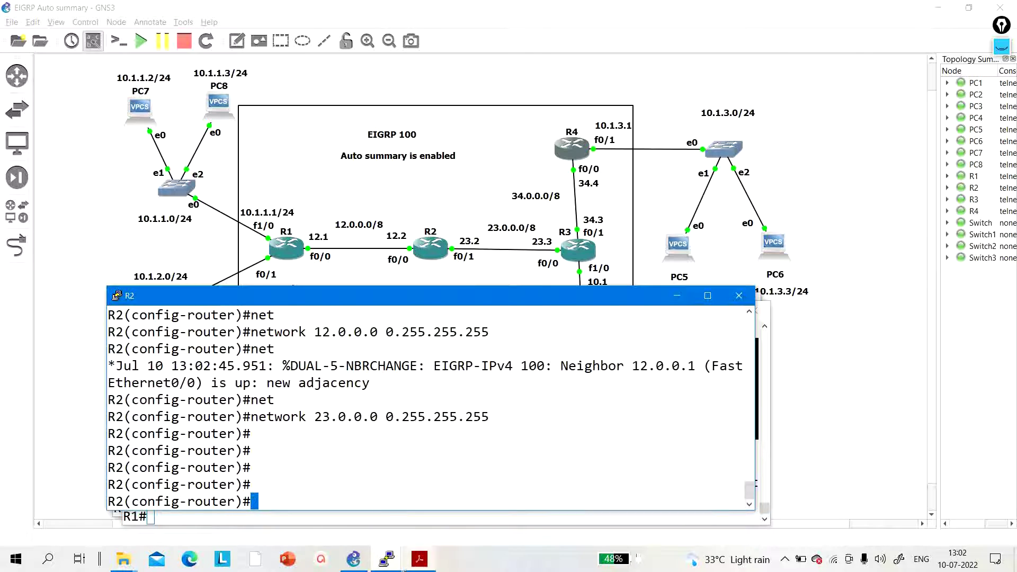
click(390, 559)
click(463, 532)
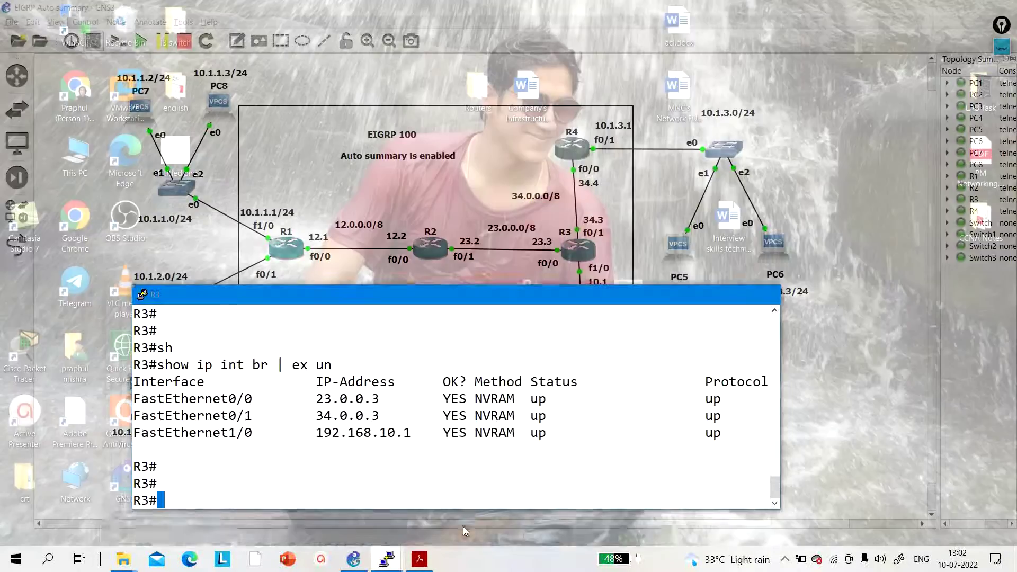
On R3, enter global configuration and start EIGRP process 100
key(Return)
key(Return)
key(Return)
text(conf)
key(Tab)
key(Return)
key(Return)
key(Return)
key(Return)
key(Return)
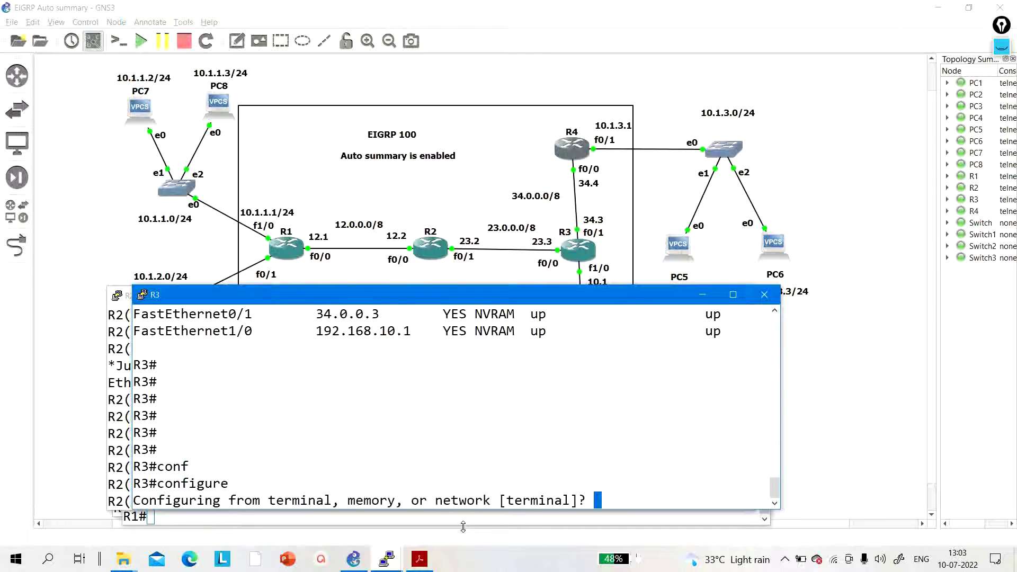
text(rou)
key(Tab)
text(tert)
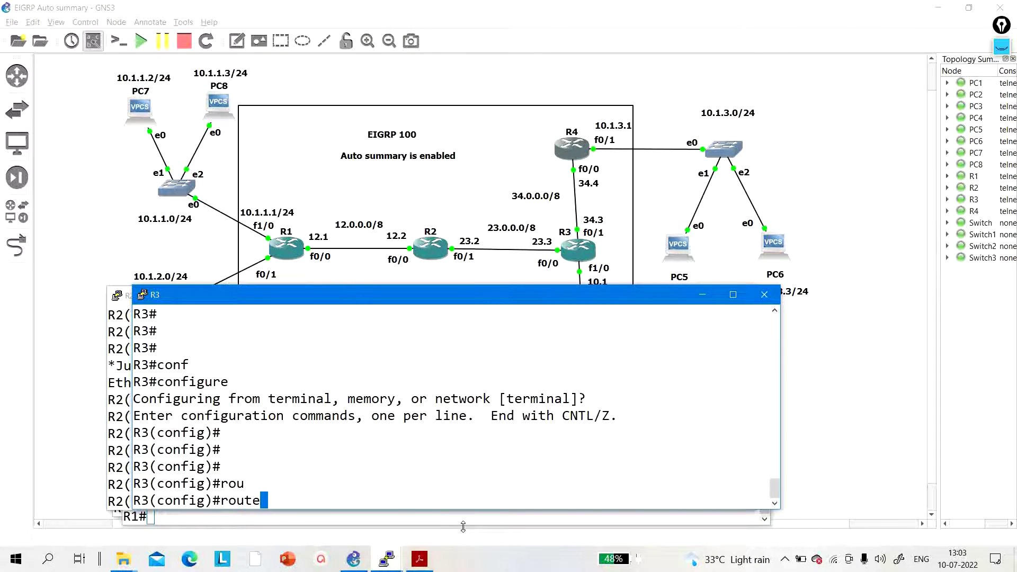
key(BackSpace)
key(BackSpace)
text(ei)
key(Tab)
text(100)
key(Return)
Advertise network 23.0.0.0 0.255.255.255 in R3's EIGRP 100
text(nb)
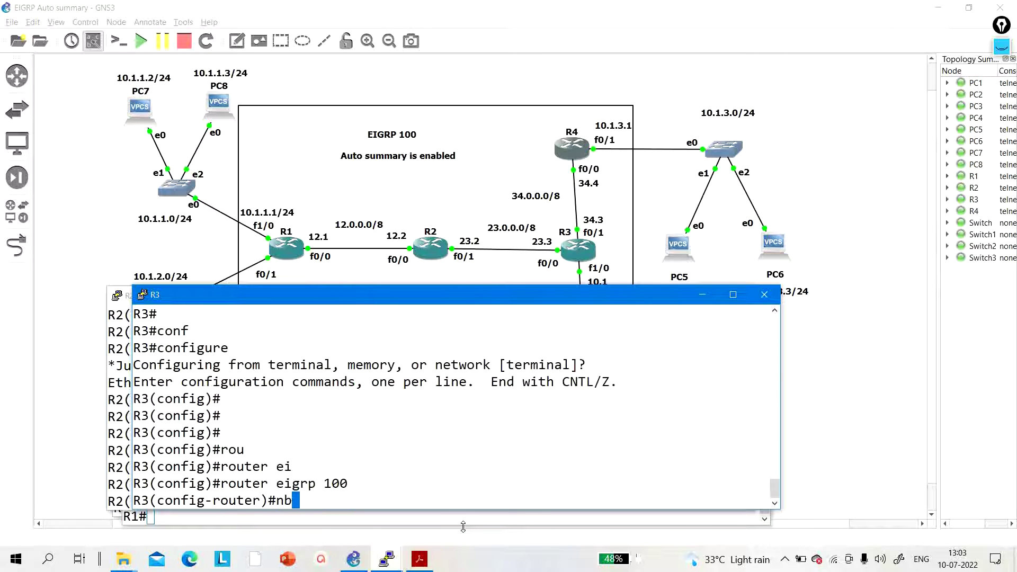
text(et)
key(Tab)
key(BackSpace)
key(BackSpace)
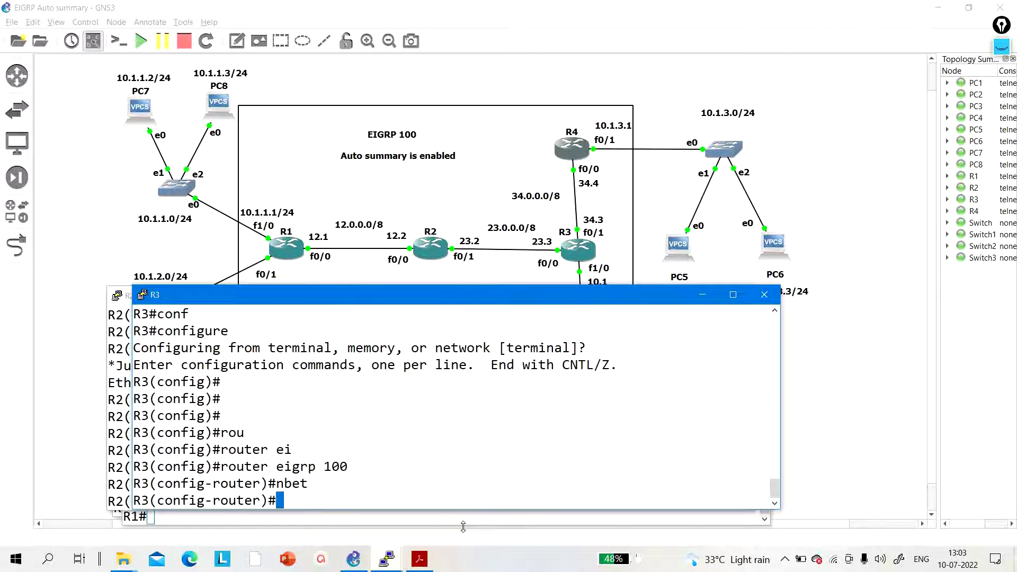
text(net)
key(Tab)
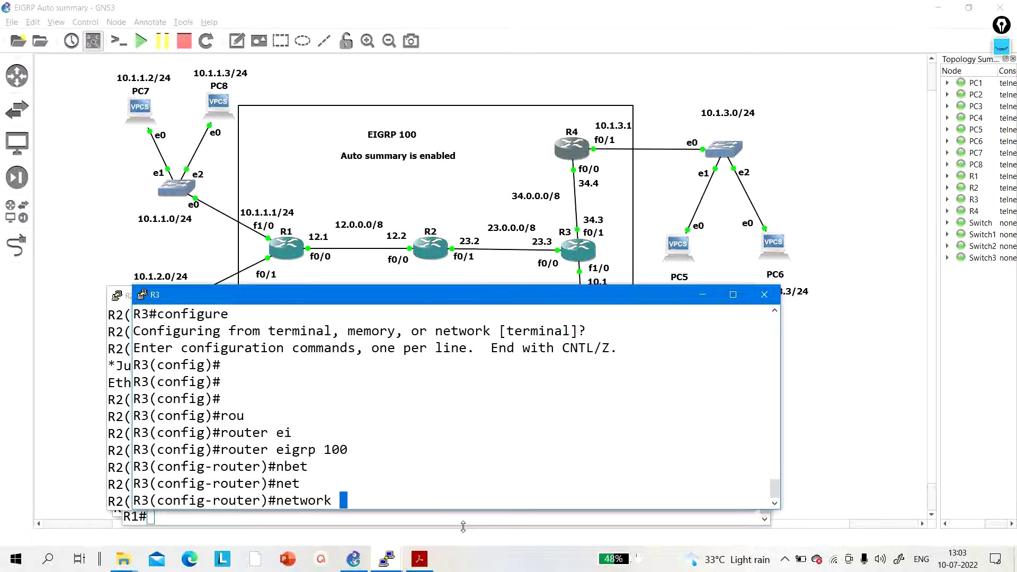
text(23.0.0.0 0.25)
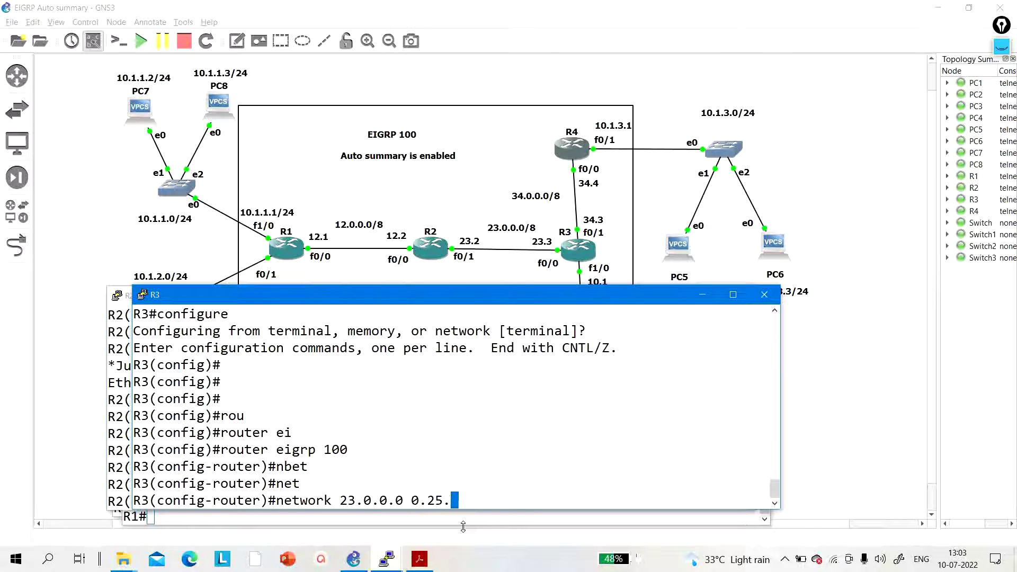
text(5.255.255)
key(Return)
key(Return)
key(Return)
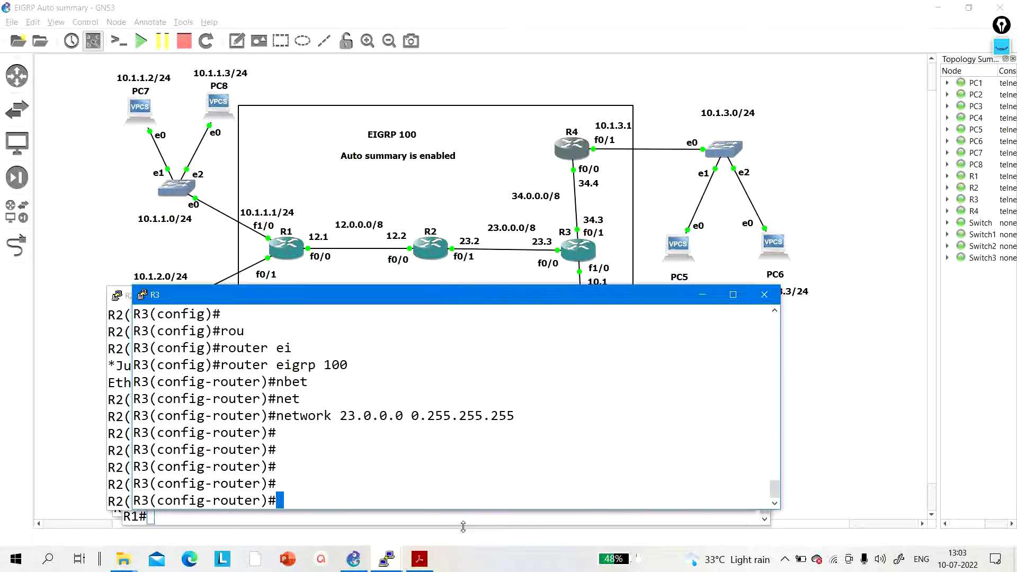
Add networks 192.168.10.0 0.0.0.255 and 34.0.0.0 0.255.255.255 to R3's EIGRP 100
text(network 1)
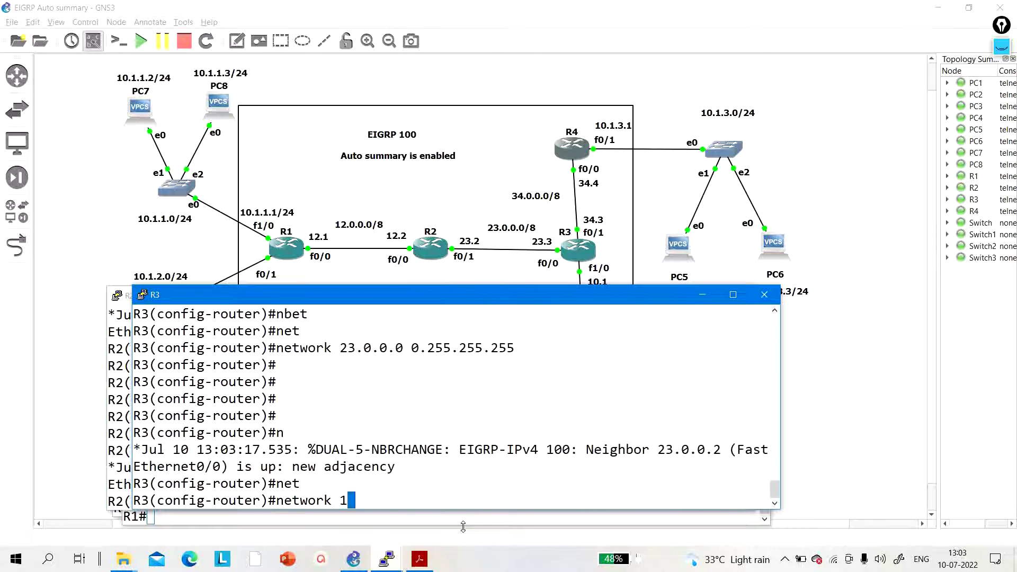
text(92.168.10)
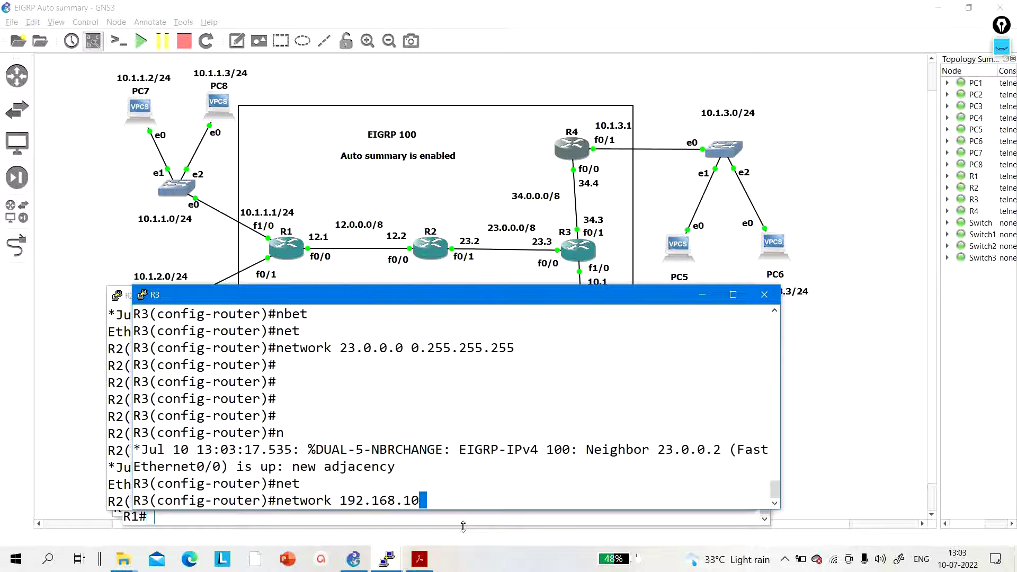
text(.0 0.0.0.255)
key(Return)
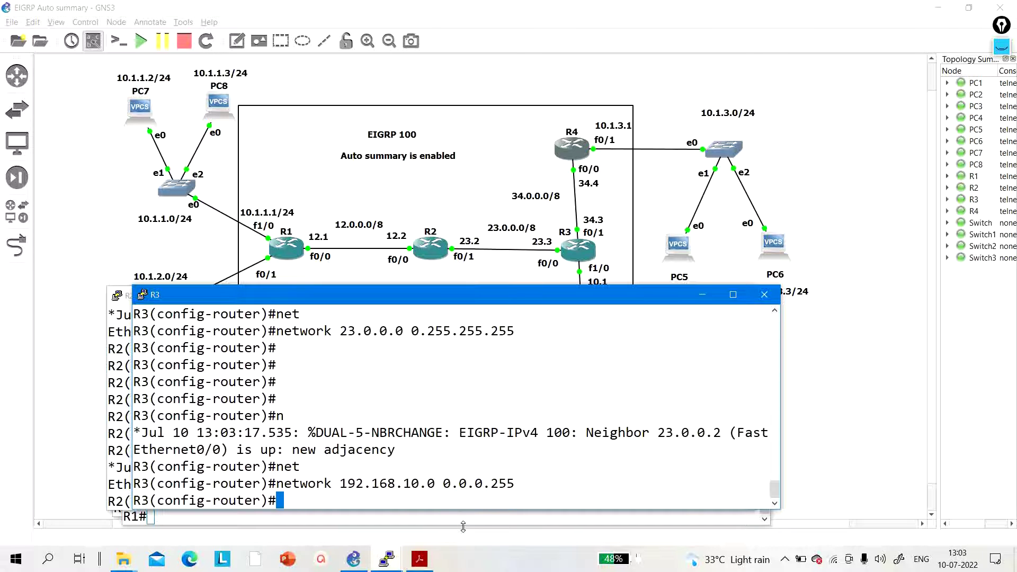
key(Return)
key(Return)
text(net)
key(Tab)
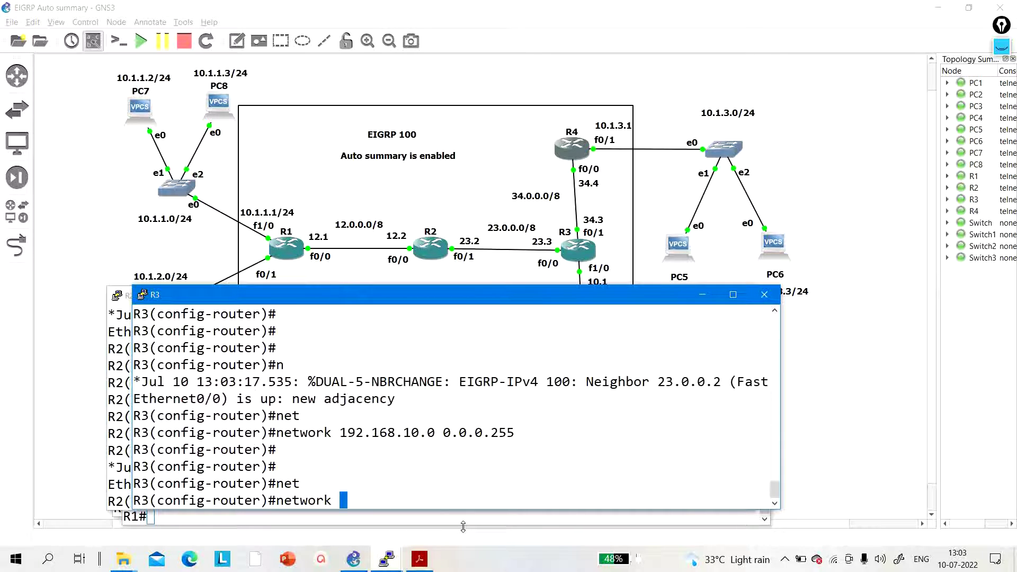
text(34.0.0.0 0.255.255.255)
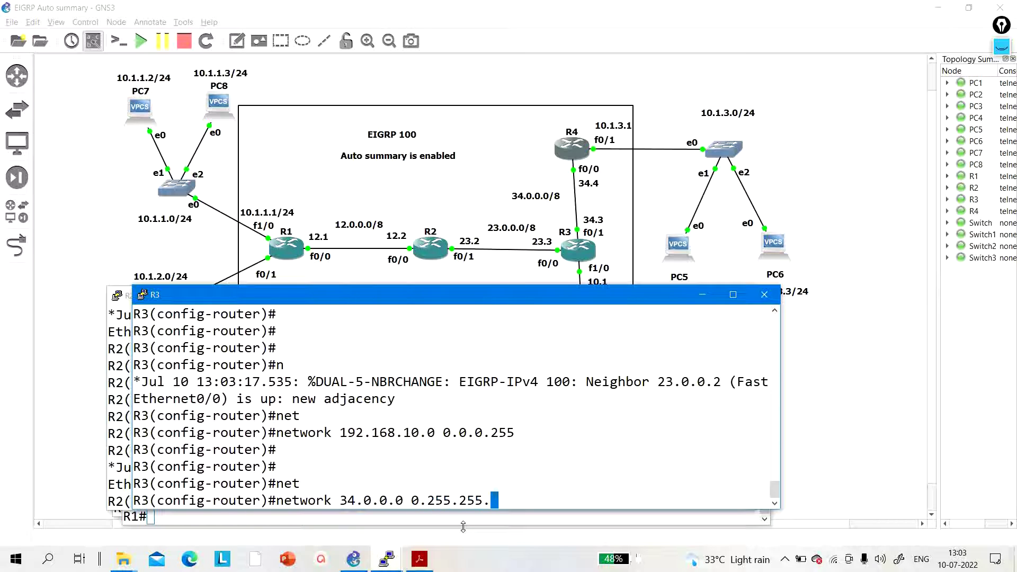
key(Return)
key(Return)
key(Return)
key(Return)
key(Return)
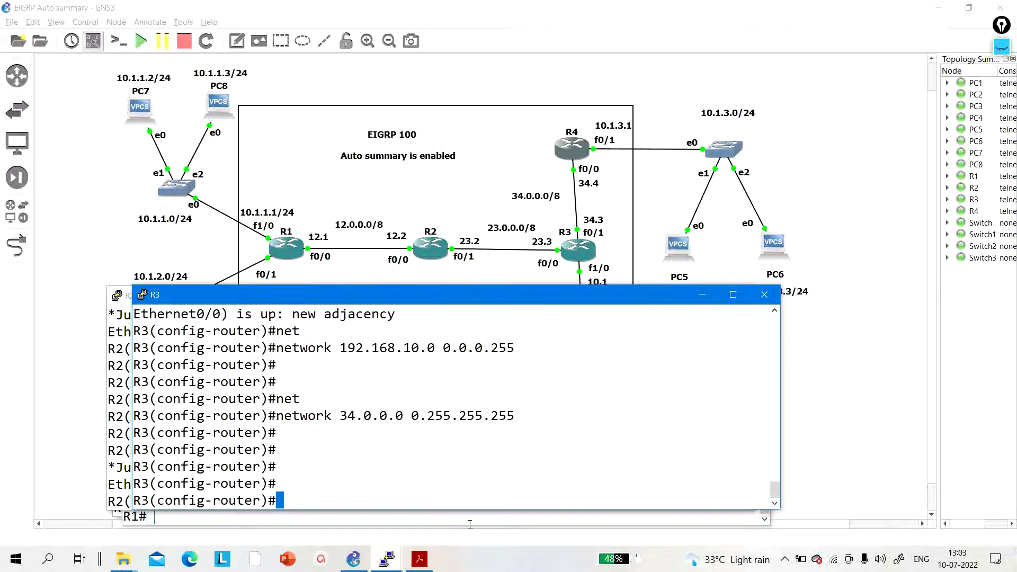
key(alt+Tab)
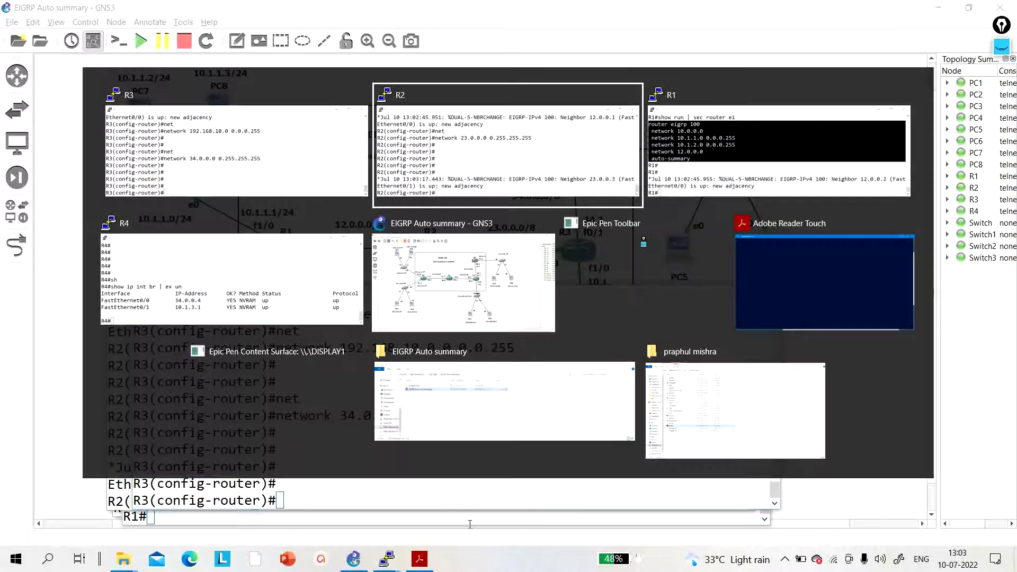
On R4, enter global configuration and start EIGRP process 100
key(alt+Tab)
key(alt+Tab)
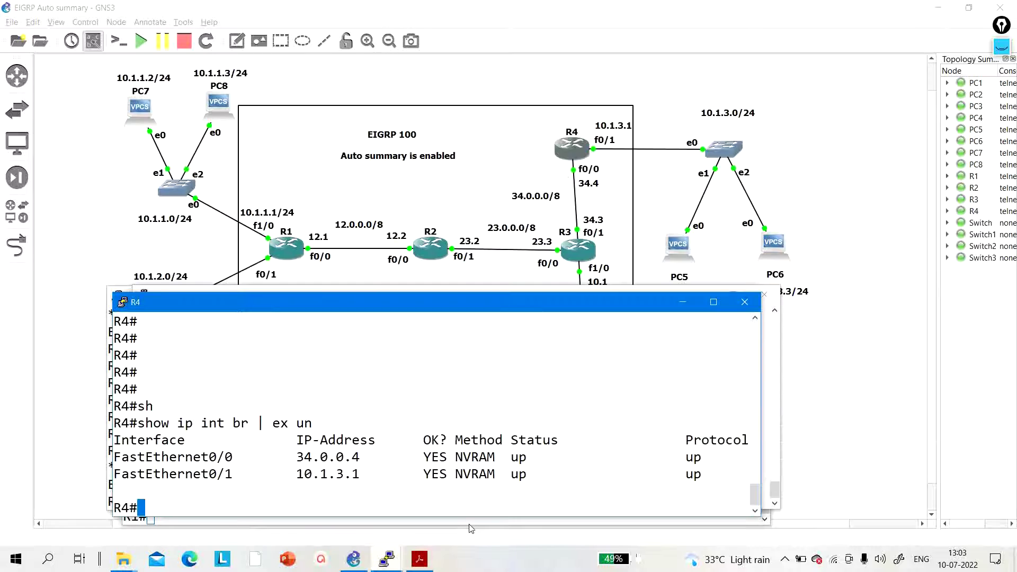
key(Return)
text(conf)
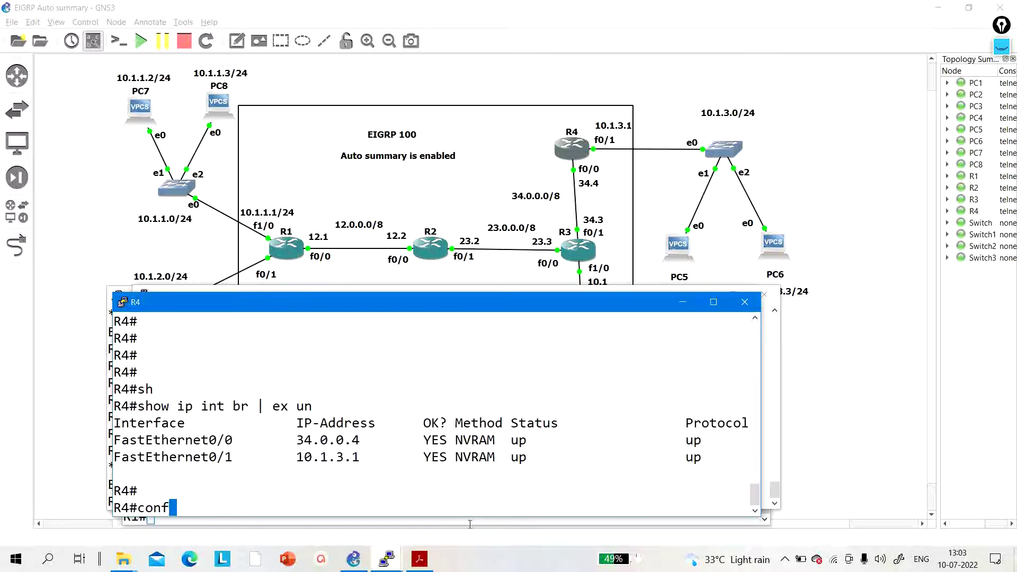
key(Tab)
key(Return)
key(Return)
key(Return)
key(Return)
text(rou)
key(Tab)
text(te)
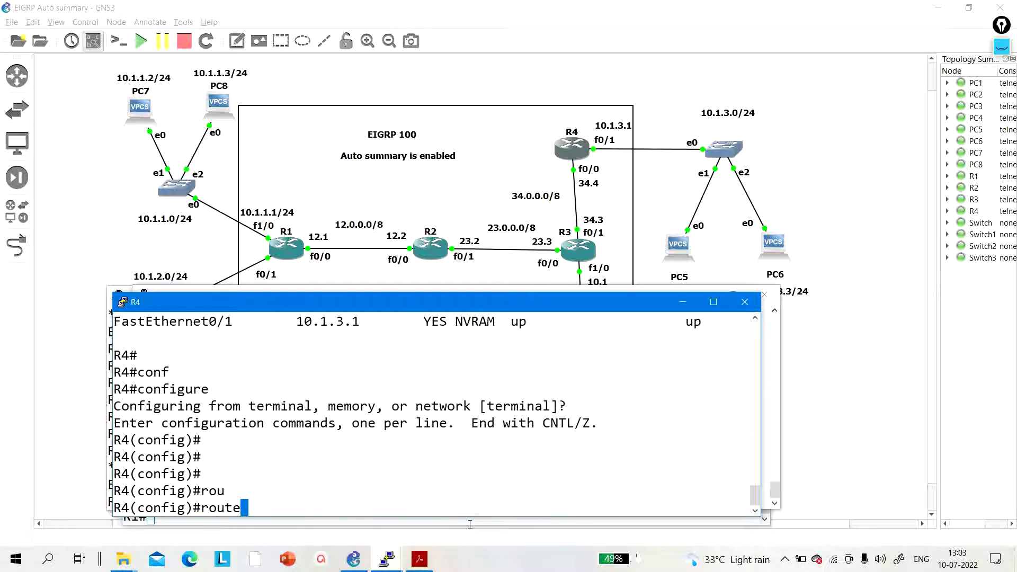
text(r ei)
key(Tab)
text(100)
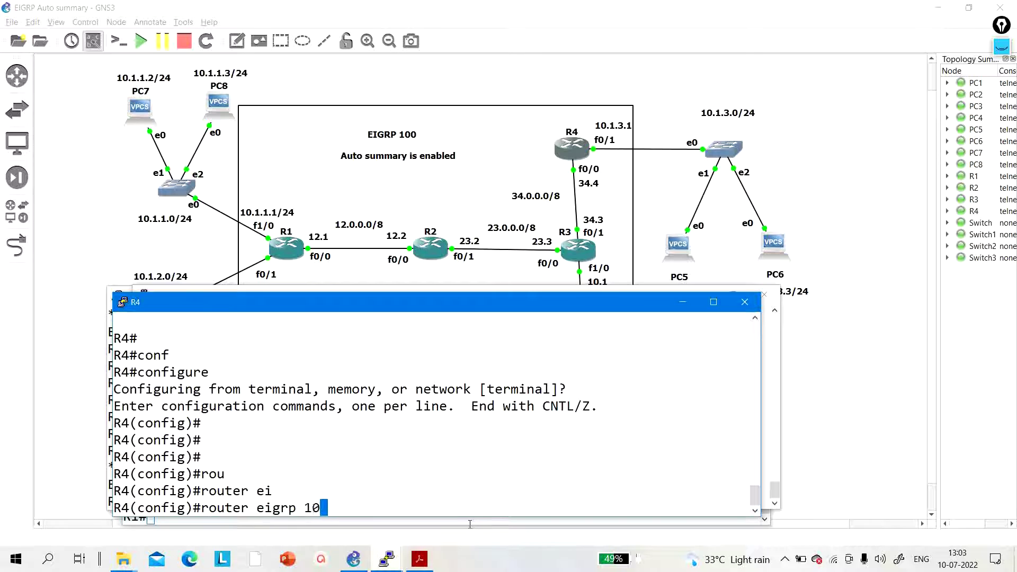
key(Return)
Add networks 34.0.0.0 0.255.255.255 and 10.1.3.0 0.0.0.255 to R4's EIGRP 100
text(net)
key(Tab)
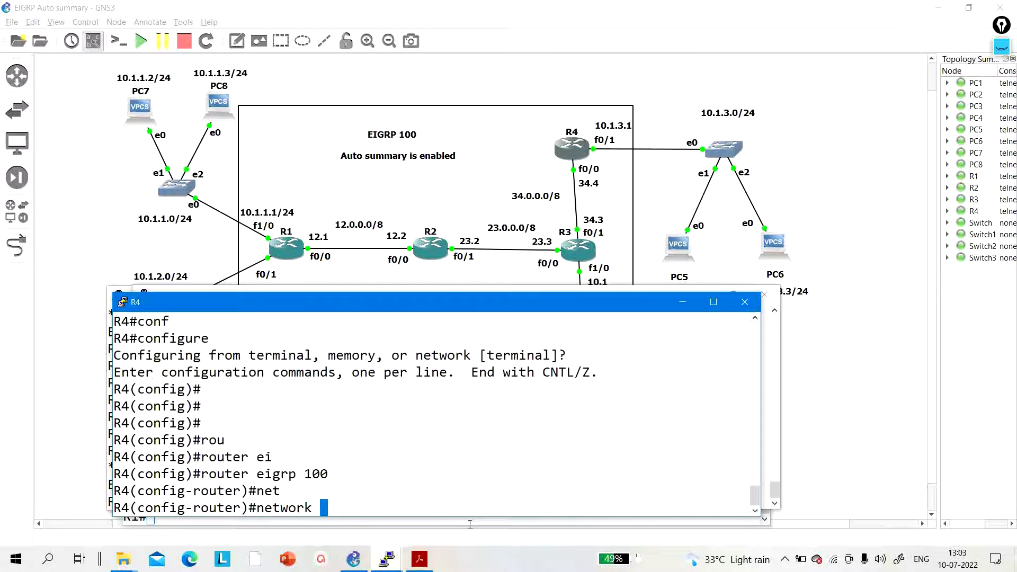
text(34.0.0.0 )
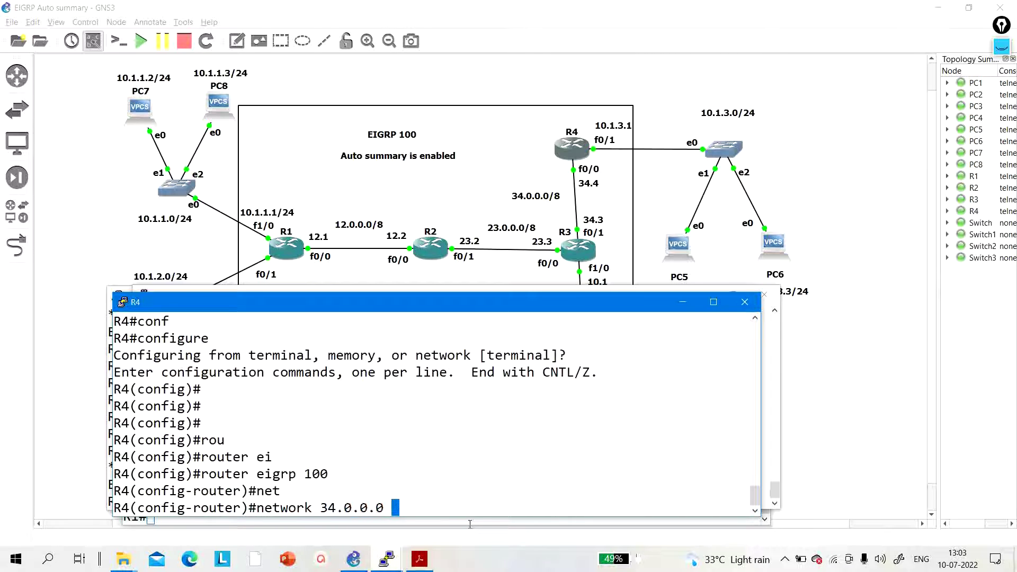
text(0.255.255.)
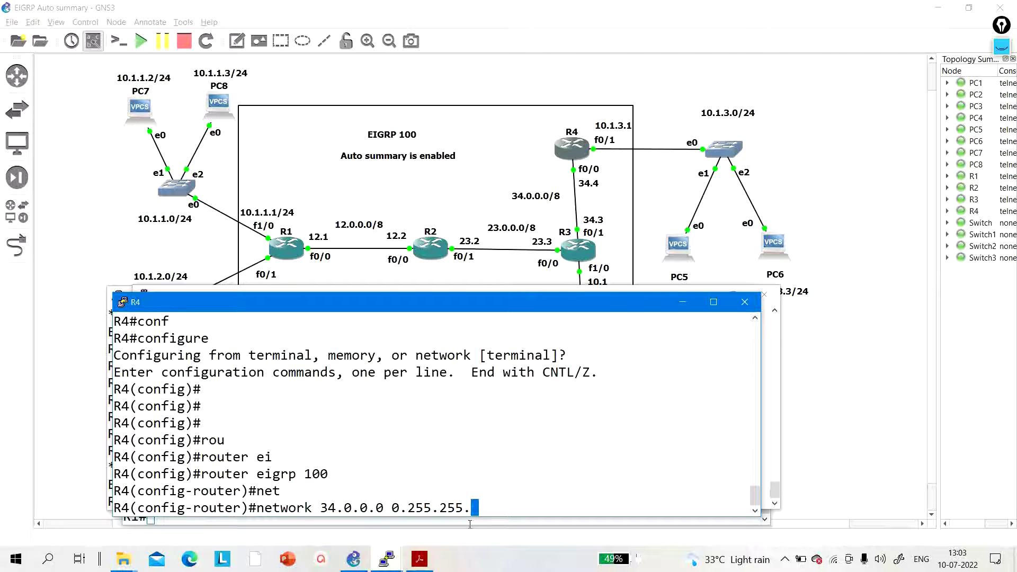
text(255)
key(Return)
key(Return)
key(Return)
text(ne)
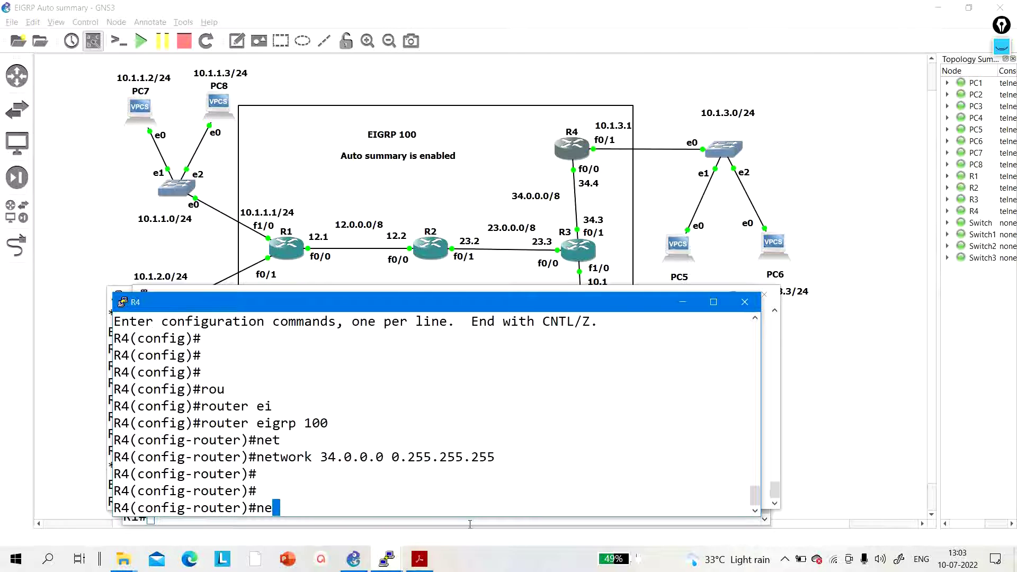
text(t)
key(Tab)
text(10.1.33.)
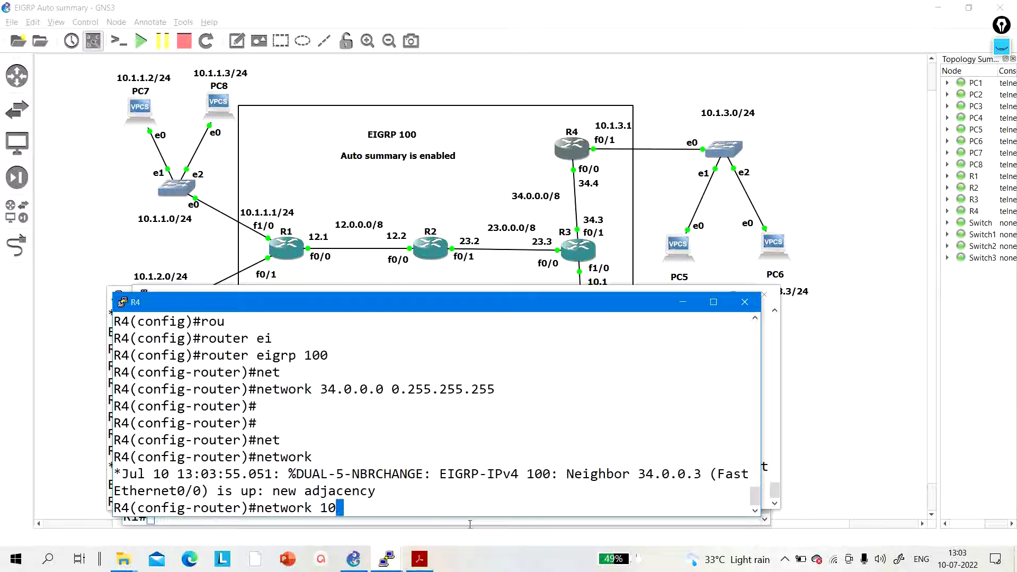
key(BackSpace)
key(BackSpace)
text(.)
text(0 0.0.0.255)
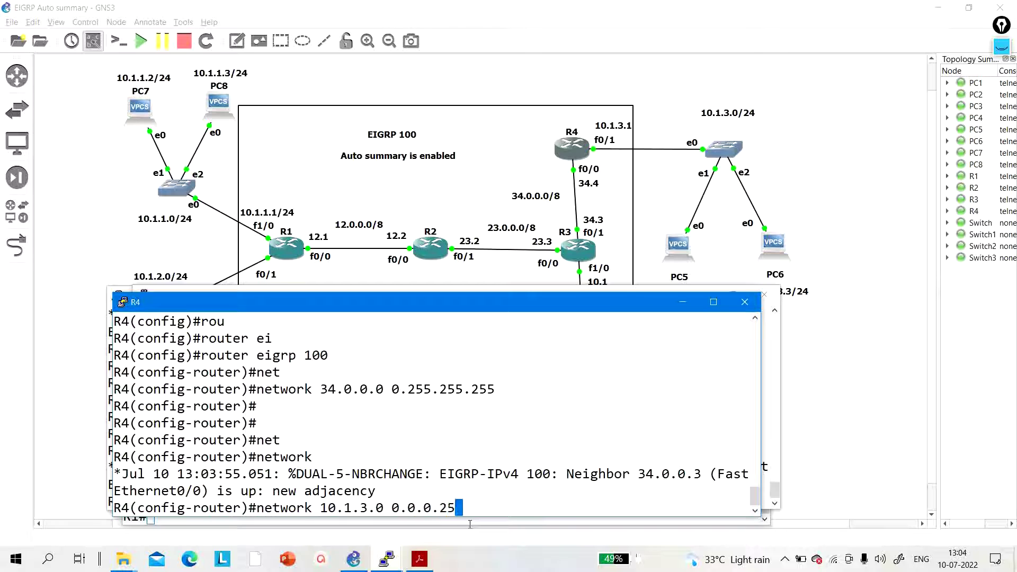
key(Return)
Leave configuration mode on R4 and begin a show ip route command
key(Return)
key(Return)
key(Return)
key(Return)
key(ctrl+z)
key(Return)
key(Return)
key(Return)
key(Return)
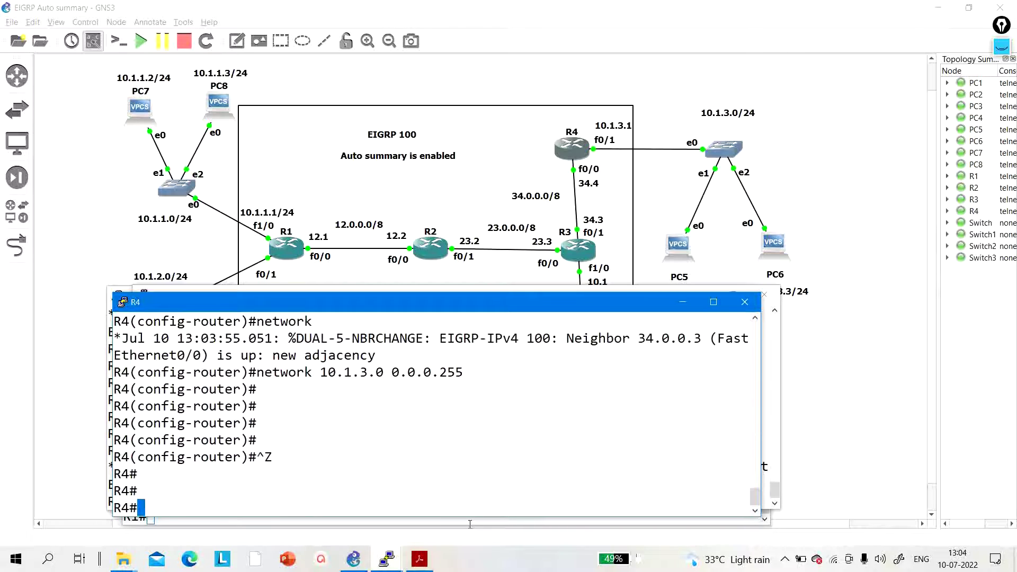
text(sh)
key(Tab)
text(ip ro)
key(Tab)
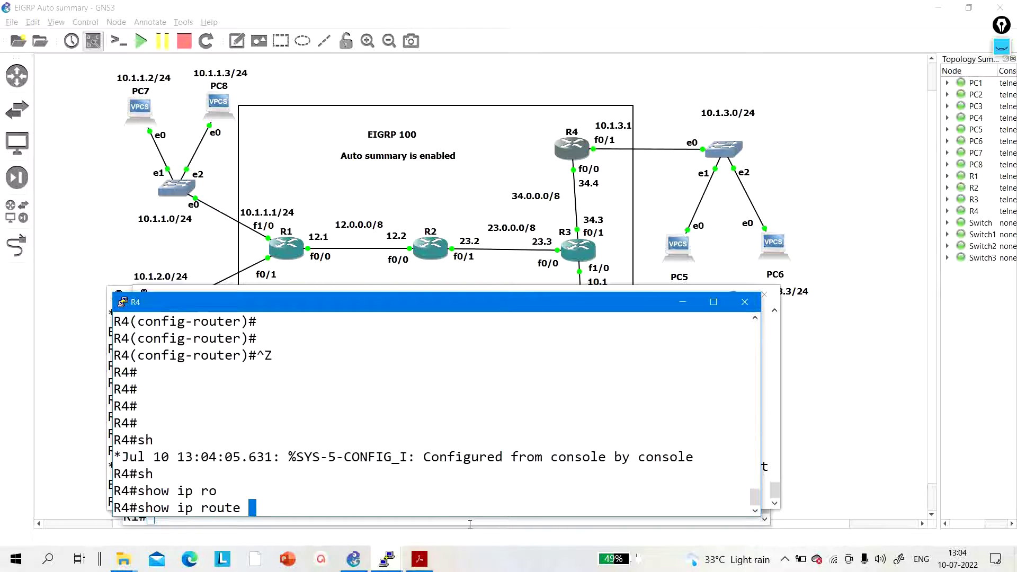
Run show ip route eigrp on R4 to list 12.0.0.0/8, 23.0.0.0/8 and 192.168.10.0/24 via 34.0.0.3
text(ri)
key(Tab)
key(BackSpace)
key(BackSpace)
key(BackSpace)
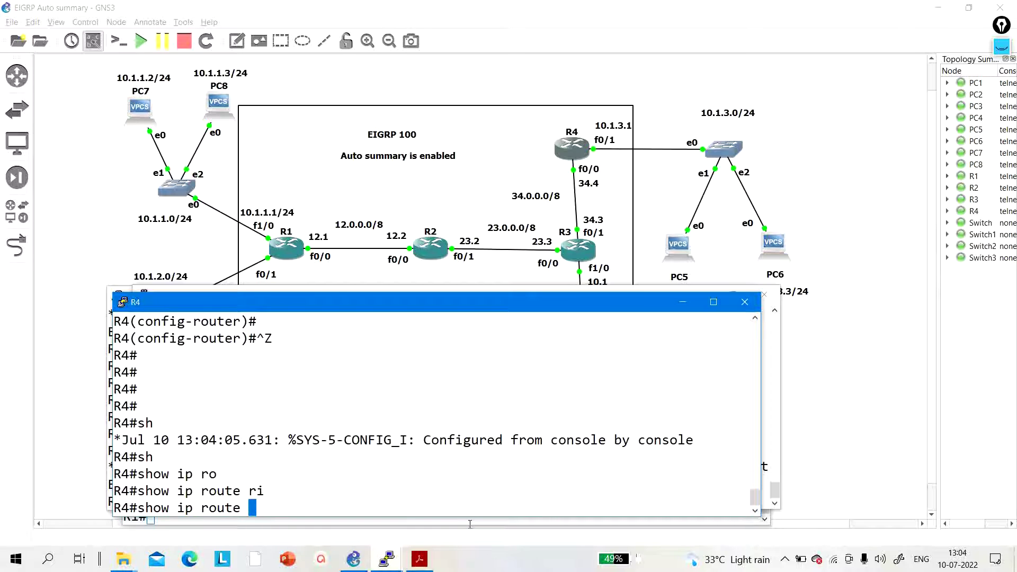
text(ei)
key(Return)
key(Return)
key(Return)
key(Return)
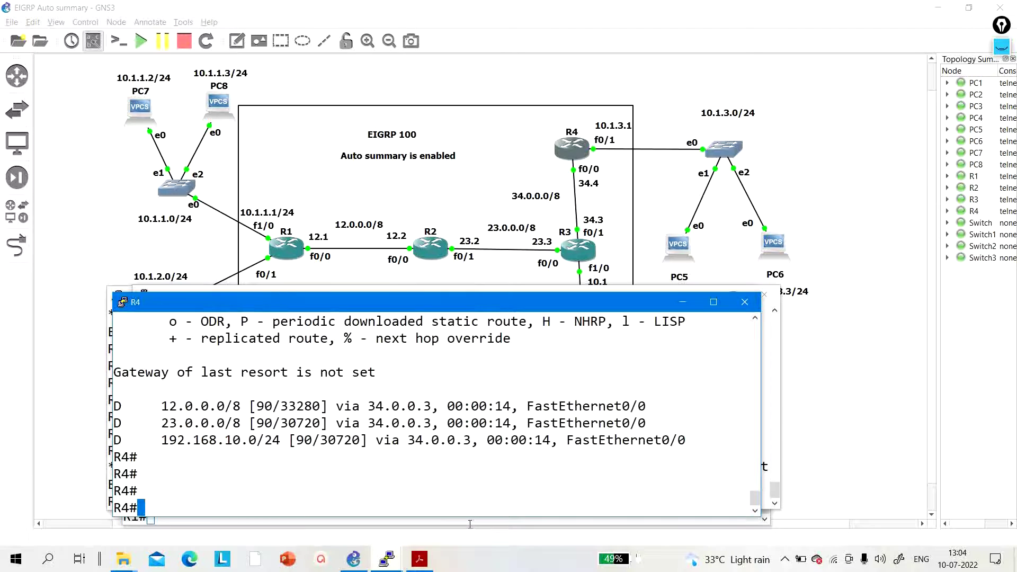
text(sh)
key(Tab)
text(ip)
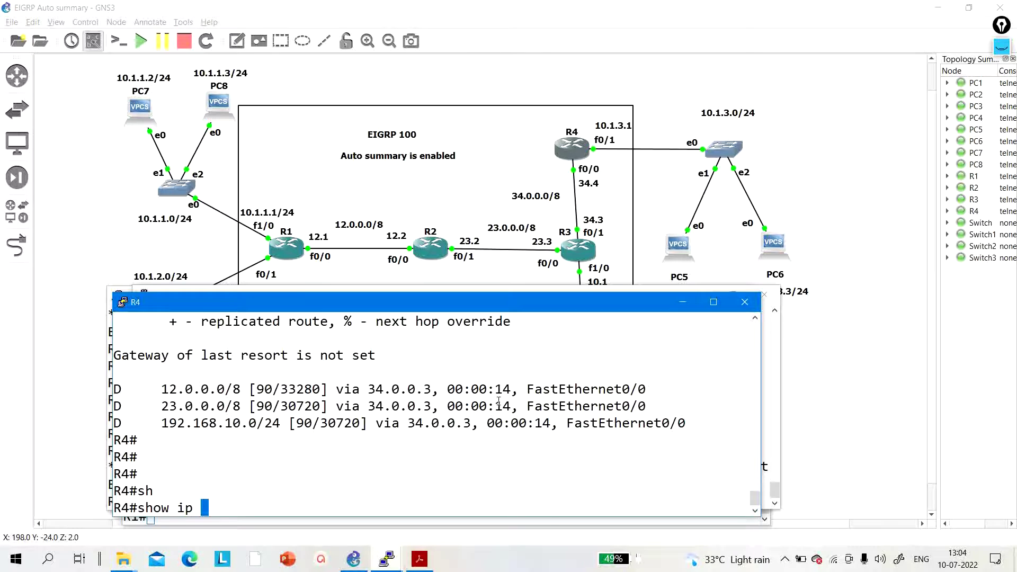
click(387, 559)
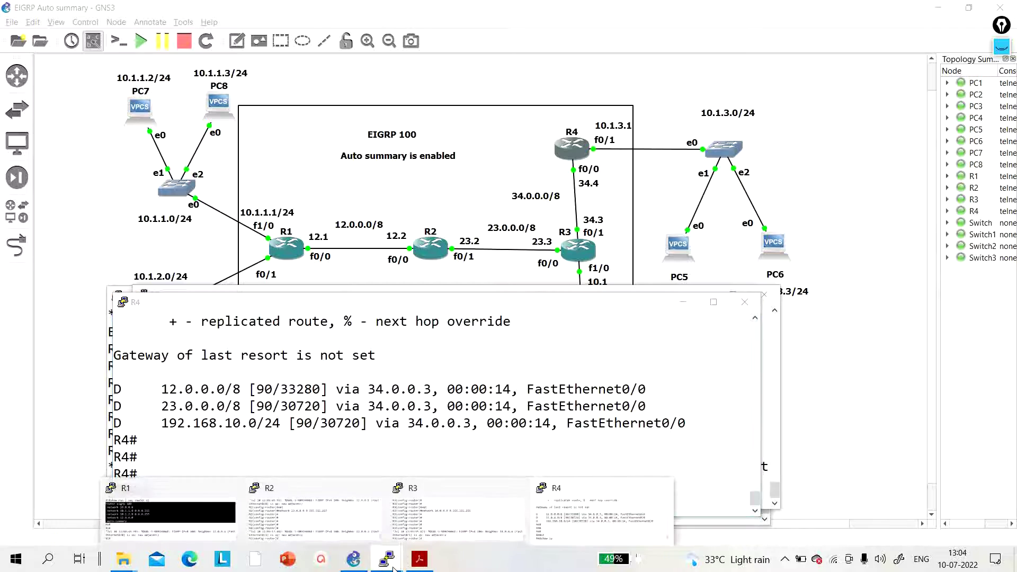
On R3, exit config mode and run show ip route eigrp, marking the summarized 10.0.0.0/8 route
click(444, 502)
key(Return)
key(Return)
key(ctrl+z)
key(Return)
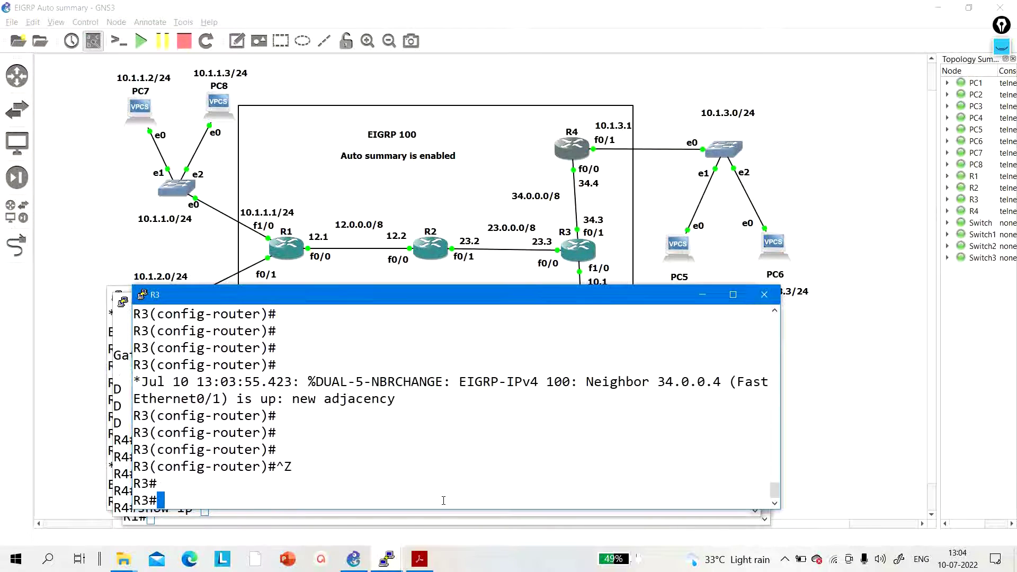
key(Return)
key(Return)
text(sh)
key(Tab)
text(ip ro)
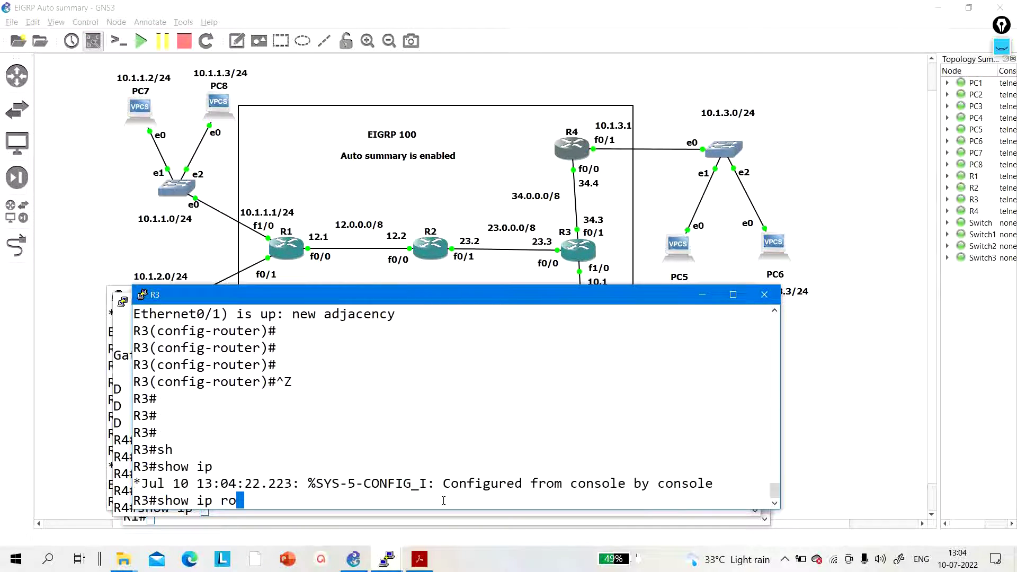
key(Tab)
text(ei)
key(Tab)
key(Return)
key(Return)
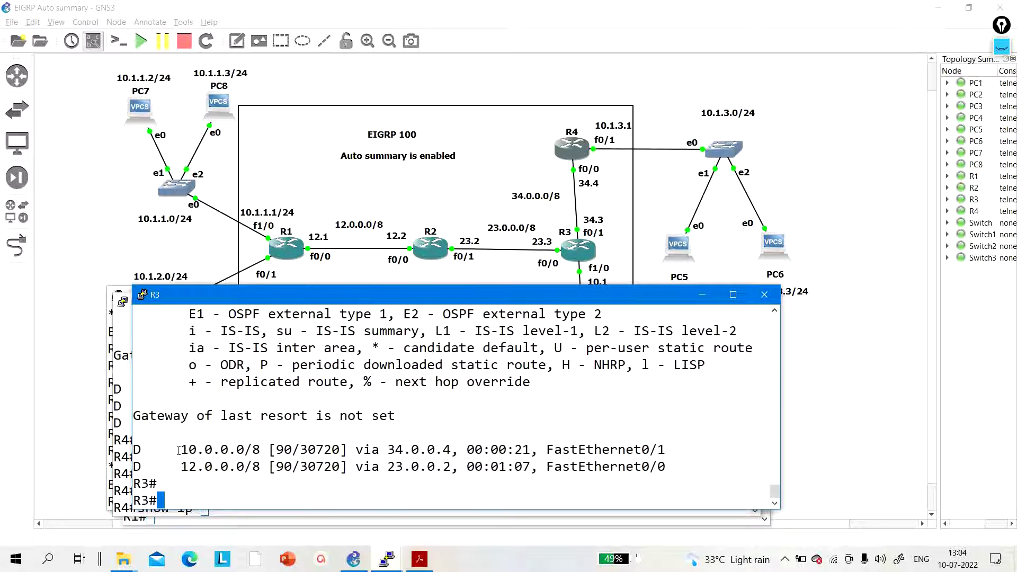
drag(176, 449, 456, 452)
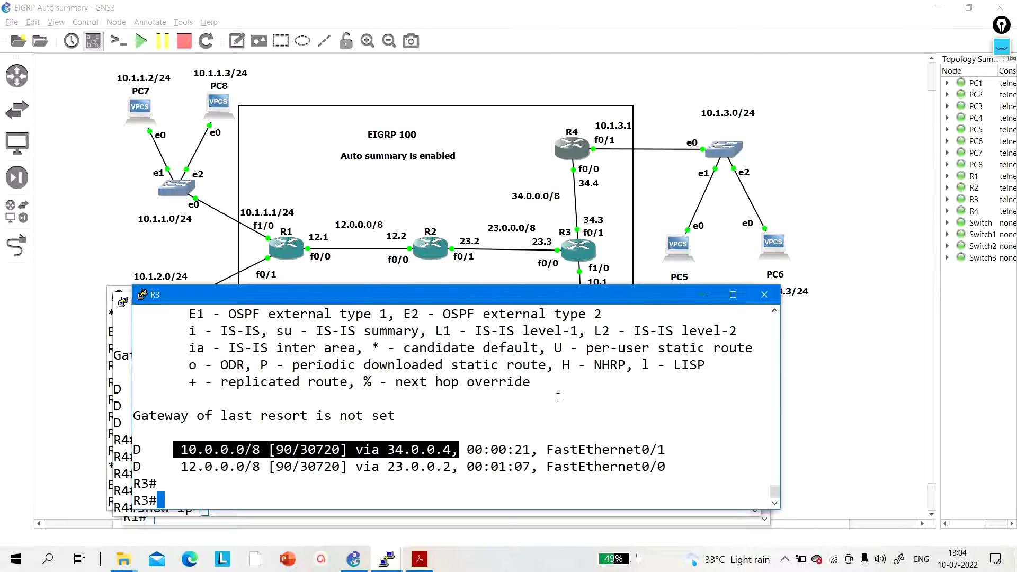
Ping 10.1.1.1 from source 192.168.10.1 on R3
text(ping 10.1)
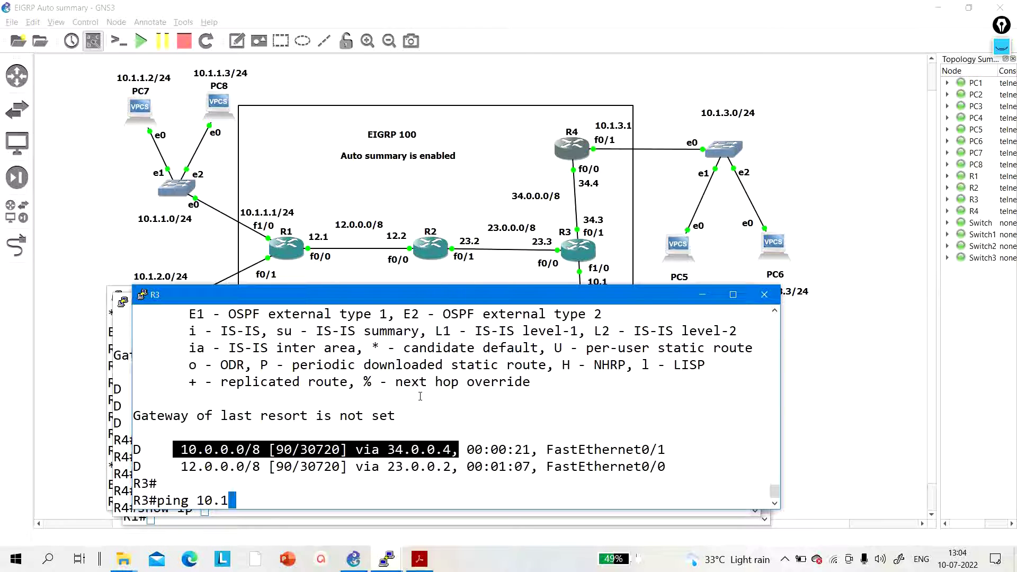
text(.1.1 sou)
key(Tab)
text(192.)
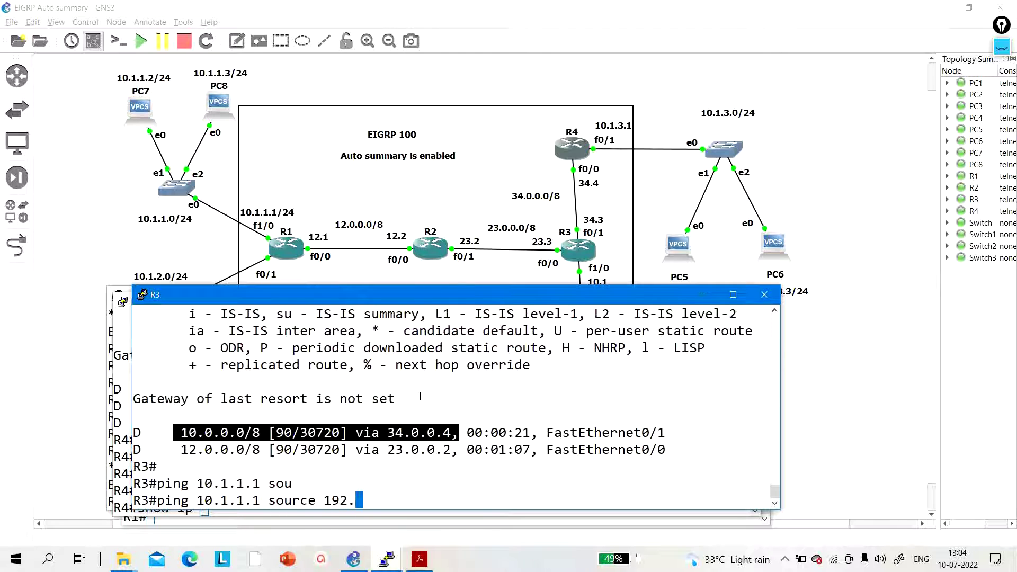
text(168.10.1)
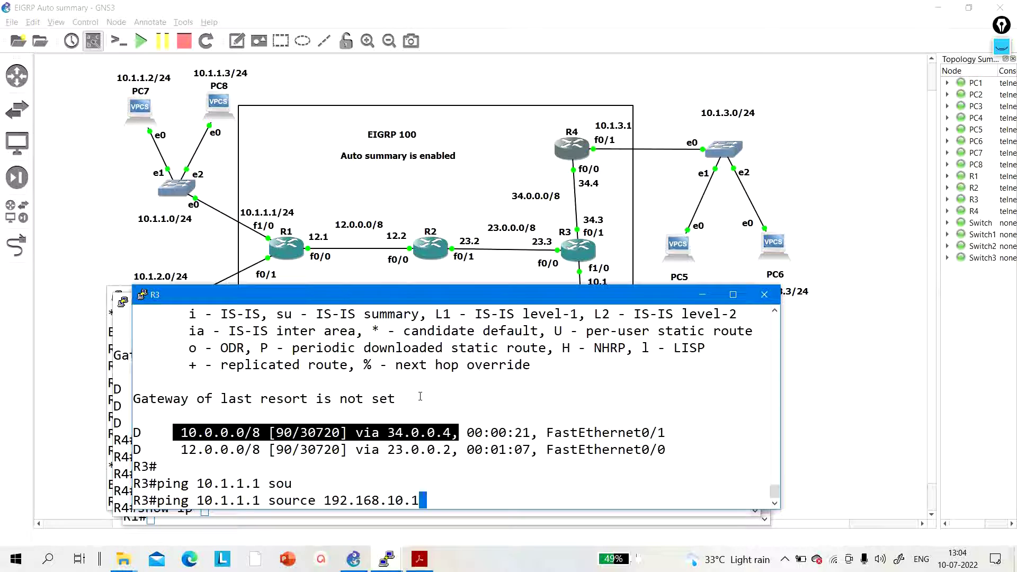
key(Return)
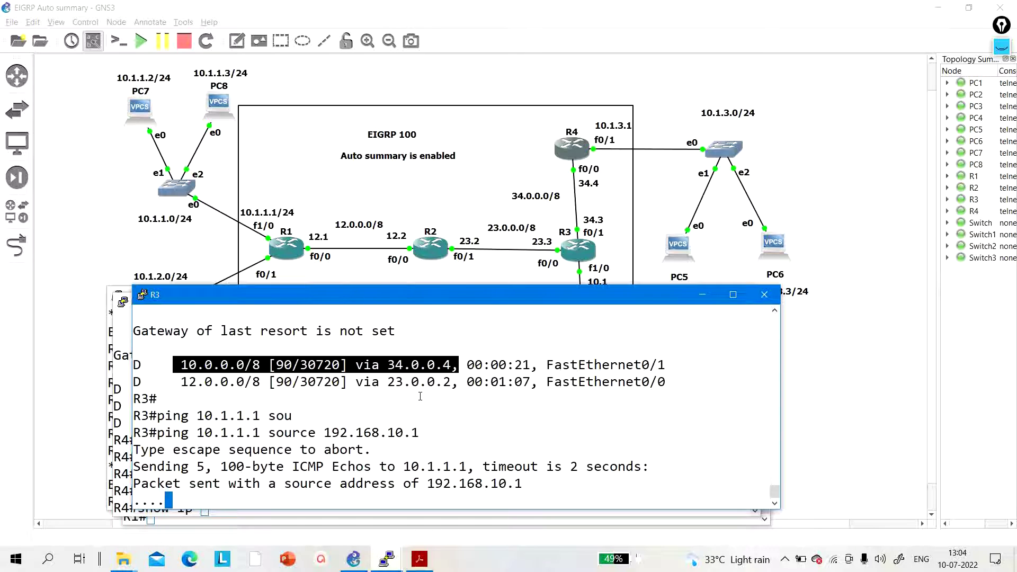
Minimize the R3, R4, R2 and R1 consoles to reveal the topology
click(702, 296)
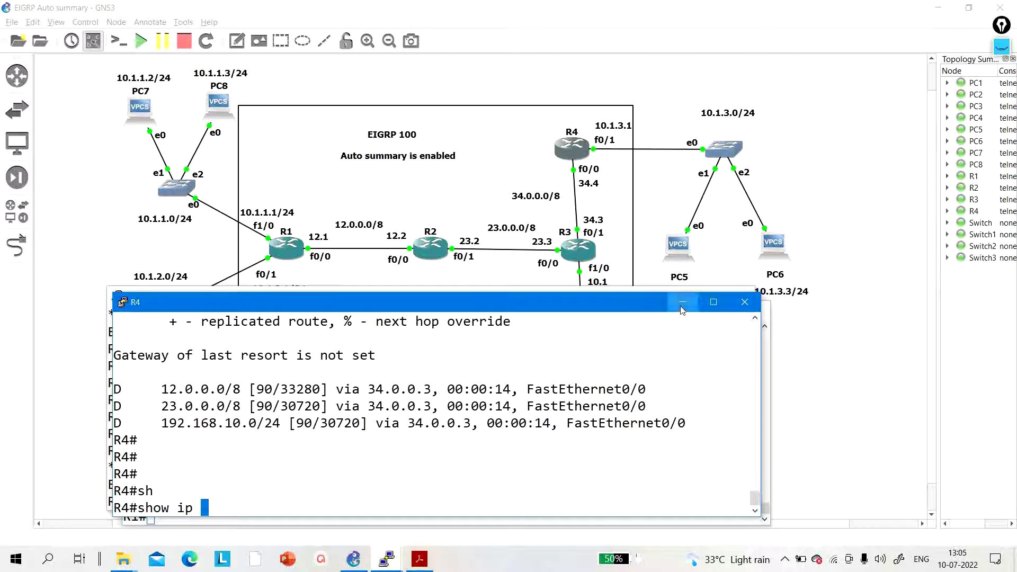
click(682, 303)
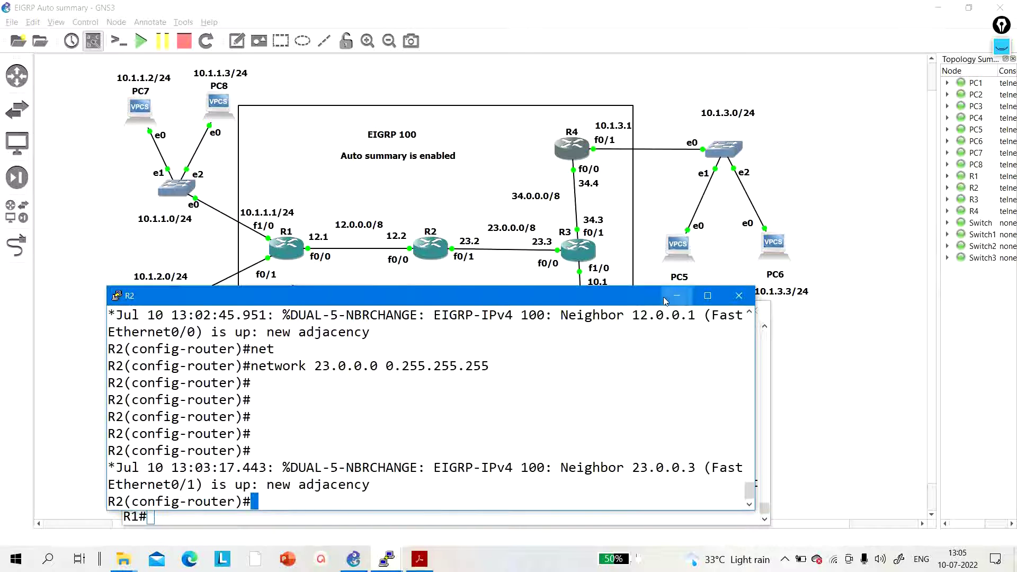
click(677, 296)
click(692, 311)
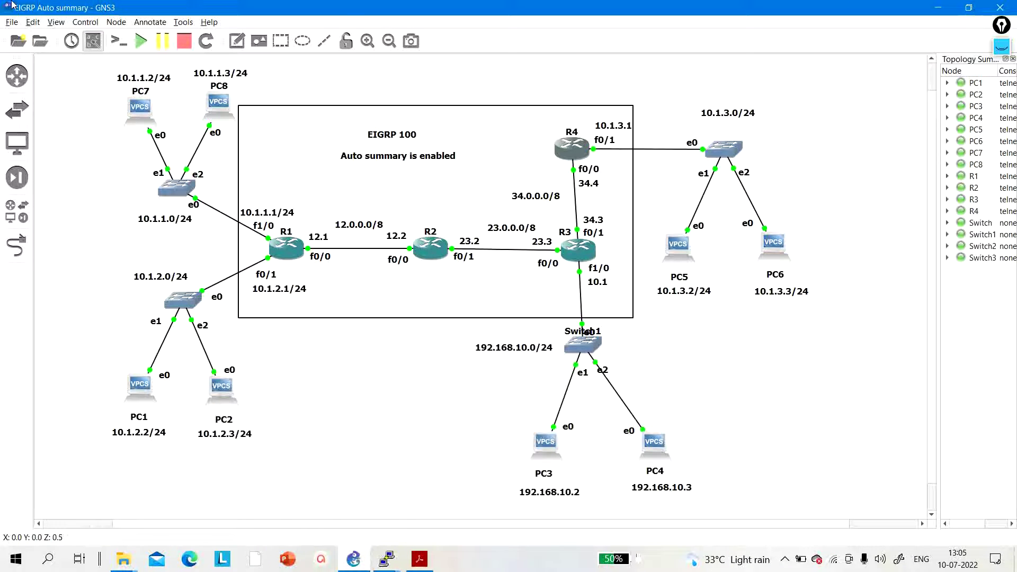
Add a 'ping 10.1.1.1' note with its source and destination addresses beside Switch1
click(237, 40)
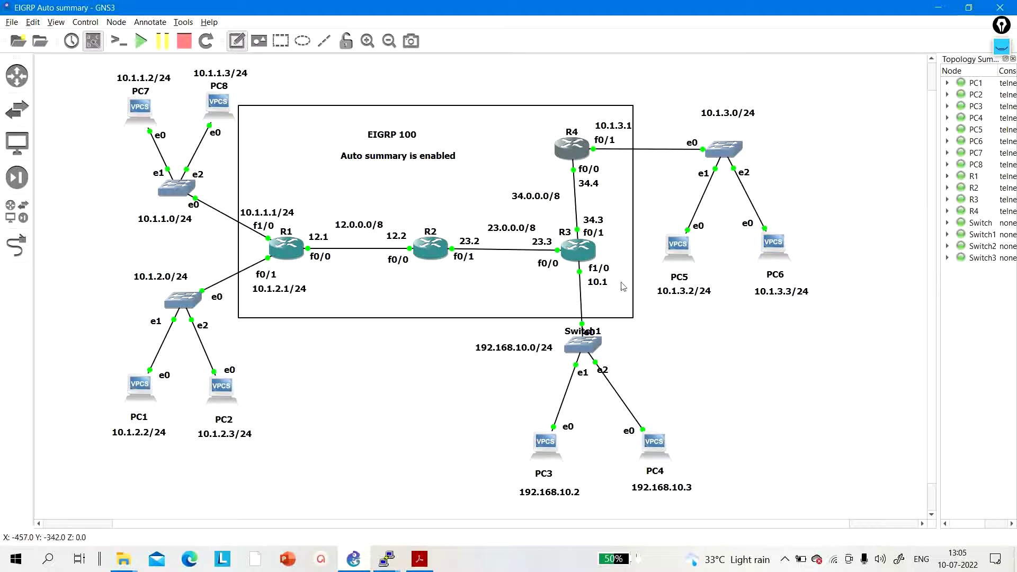
click(656, 352)
text(ping 10)
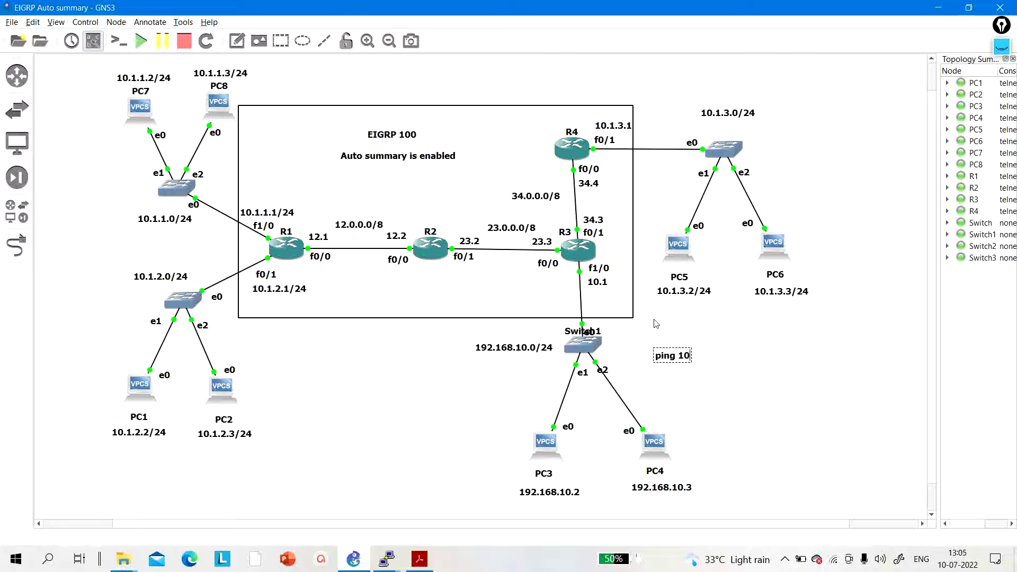
text(.1.1.1)
key(Return)
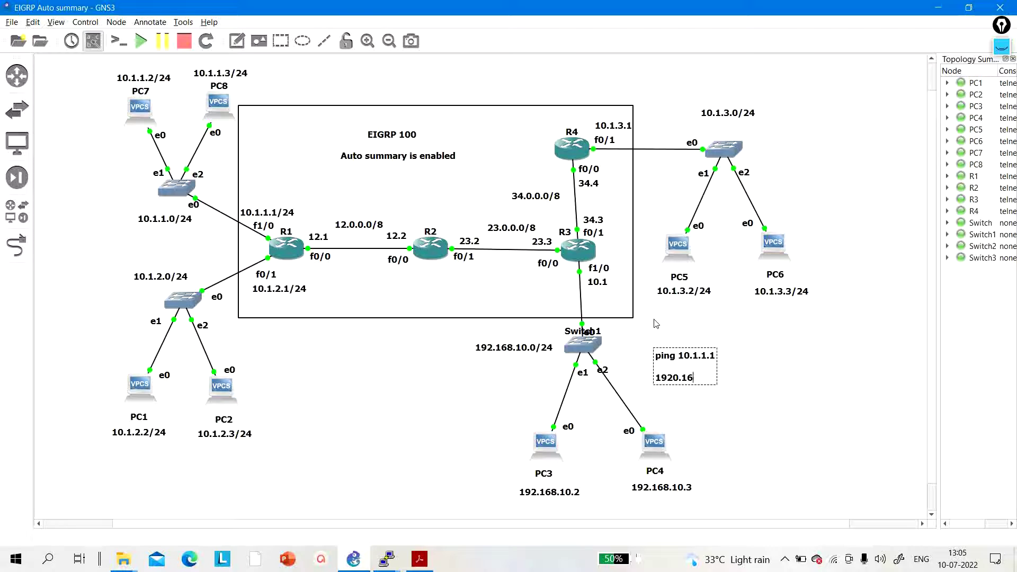
key(BackSpace)
key(BackSpace)
key(BackSpace)
text(168.)
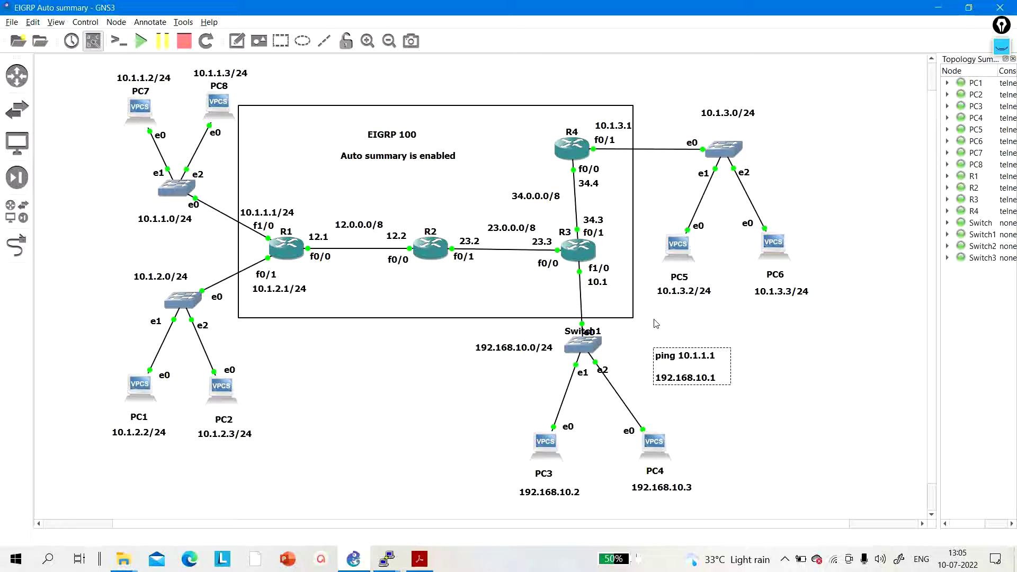
text(    10.1.1.1)
click(803, 388)
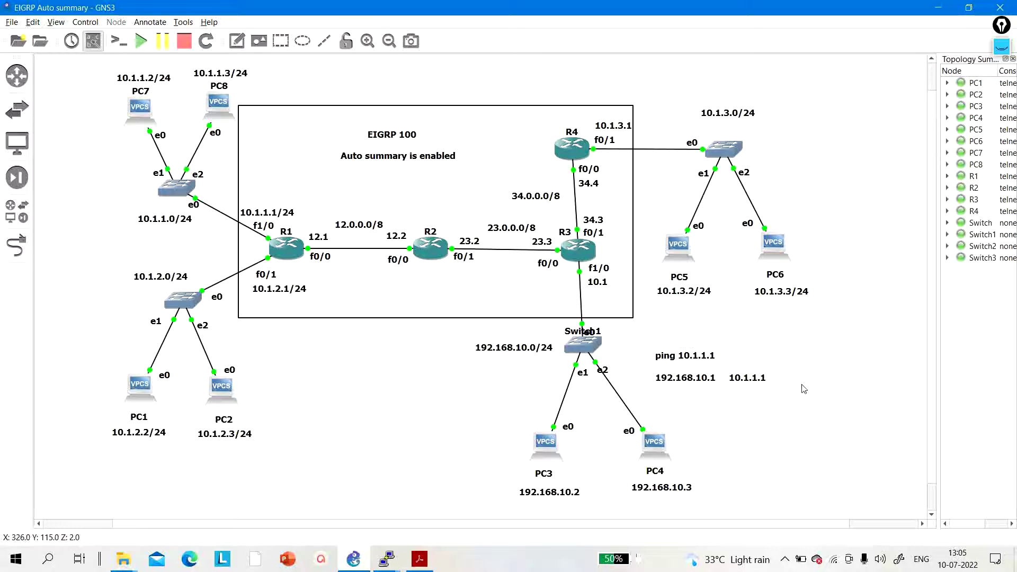
drag(702, 376, 728, 366)
click(387, 559)
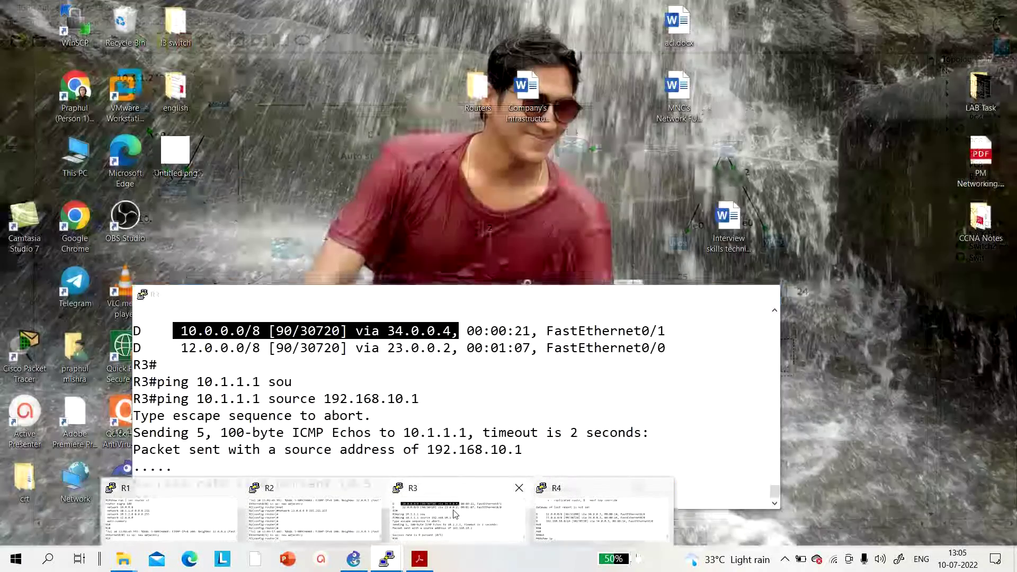
Rerun show ip route eigrp on R3, then move the ping note above the EIGRP 100 area
click(454, 514)
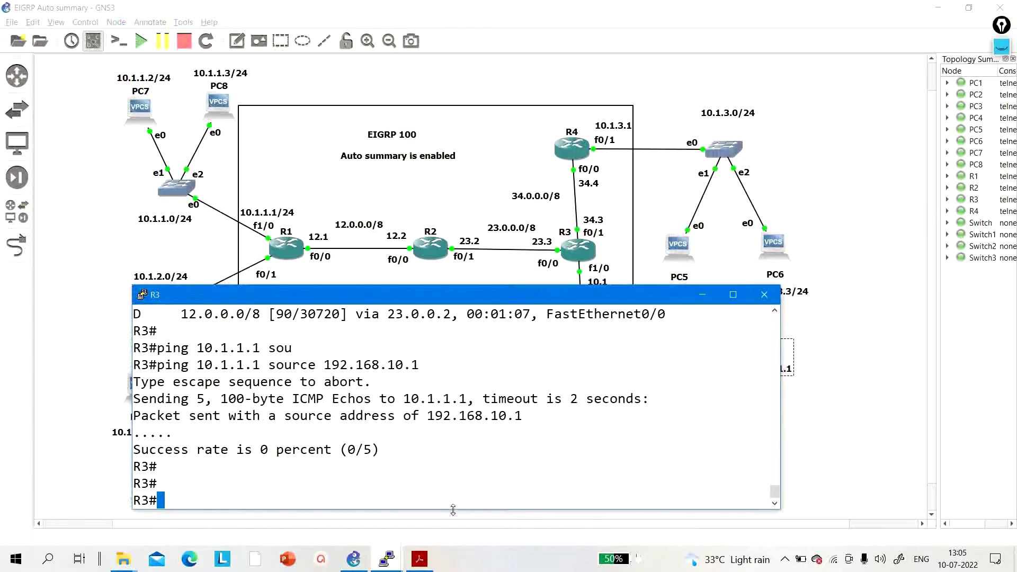
key(Return)
key(Return)
key(Up)
key(Up)
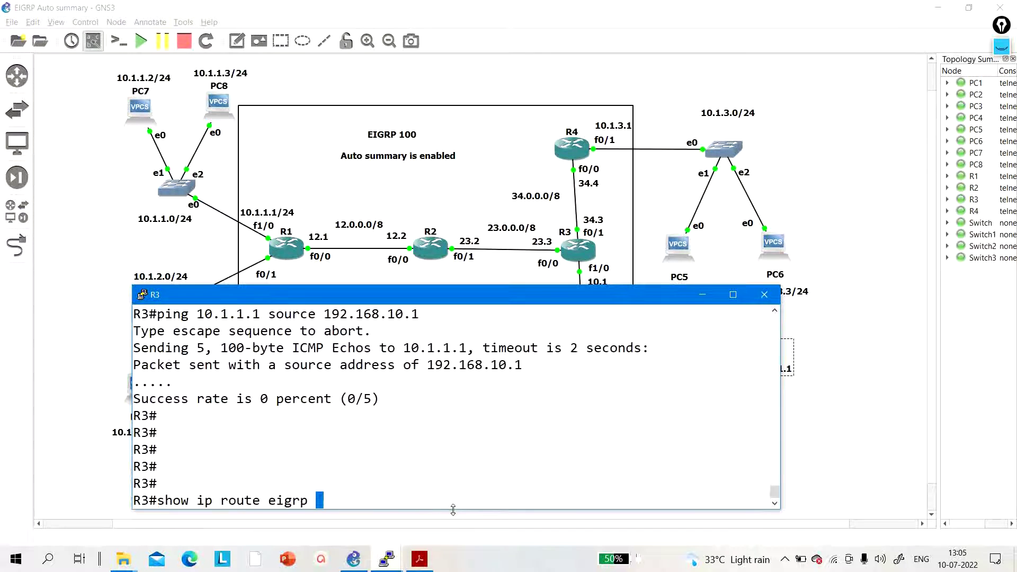
key(Return)
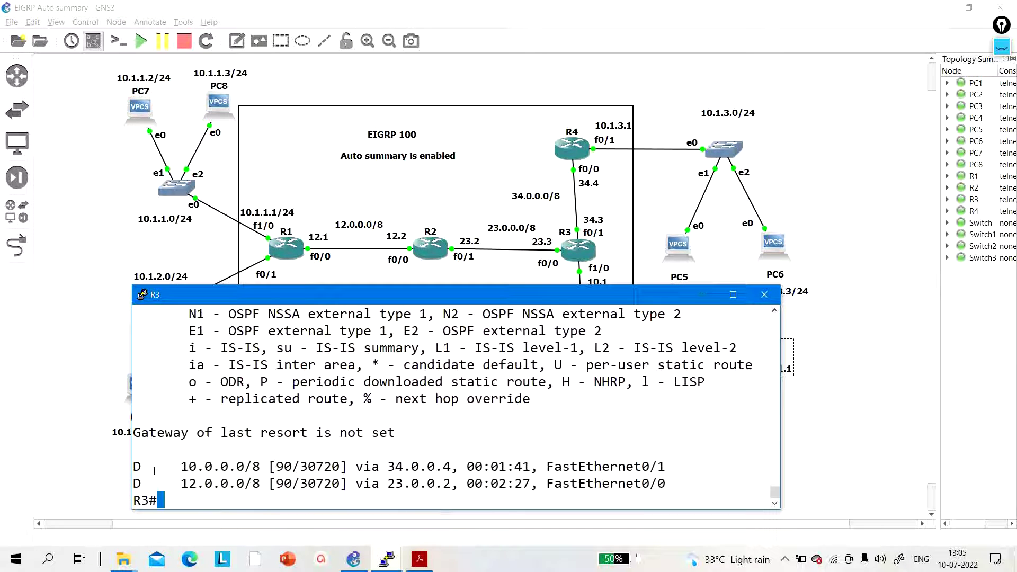
drag(161, 467, 446, 466)
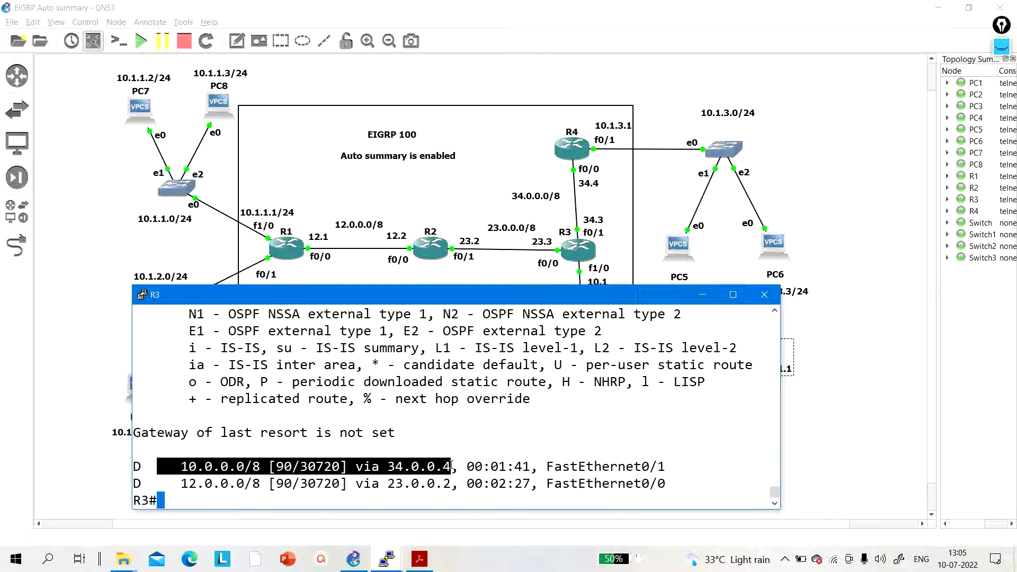
click(857, 372)
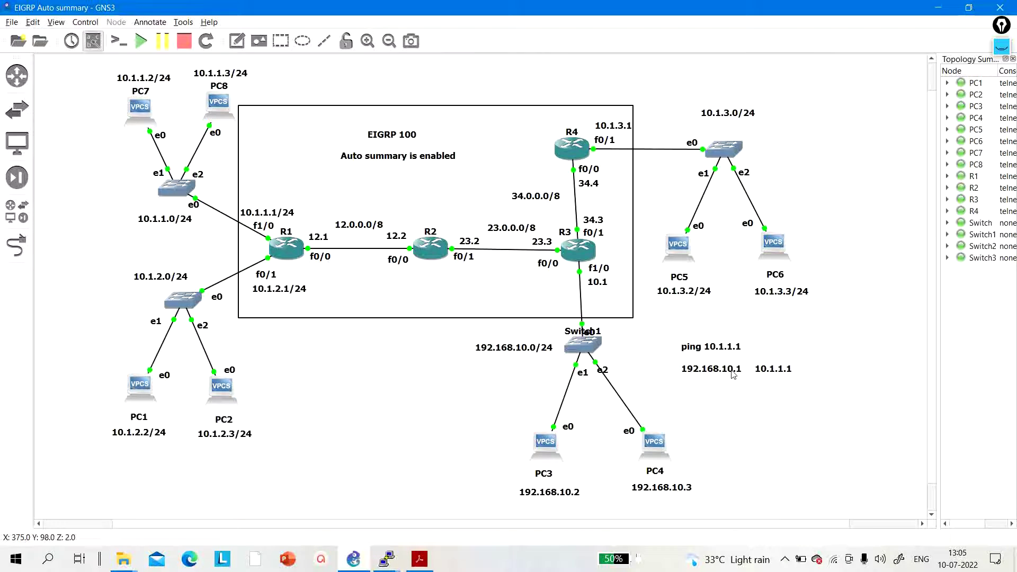
drag(728, 369, 531, 96)
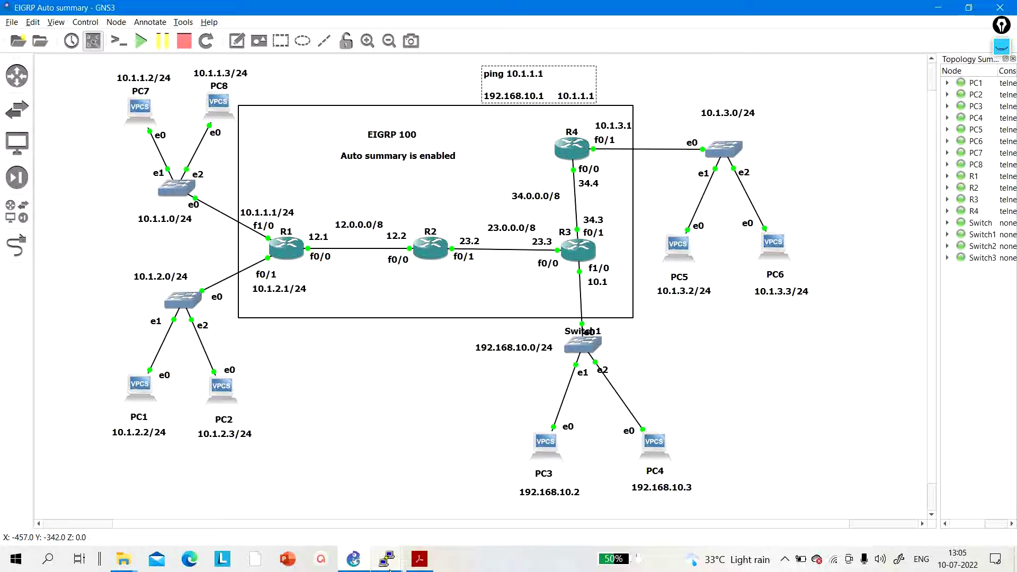
Display R4's full routing table with show ip route
mouse_move(389, 570)
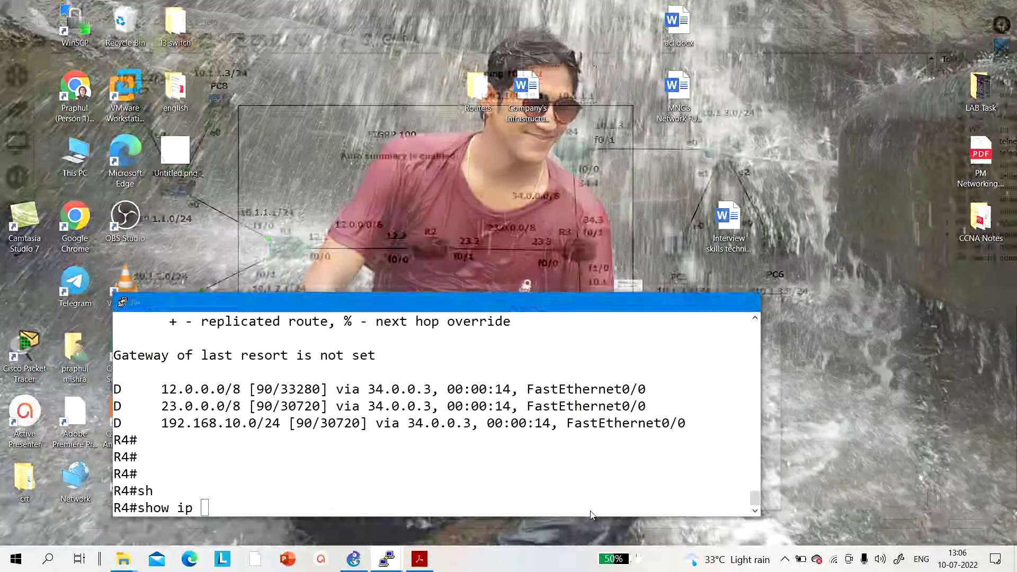
click(592, 515)
key(Return)
key(Return)
key(Return)
key(Return)
text(sh)
key(Tab)
text(ip)
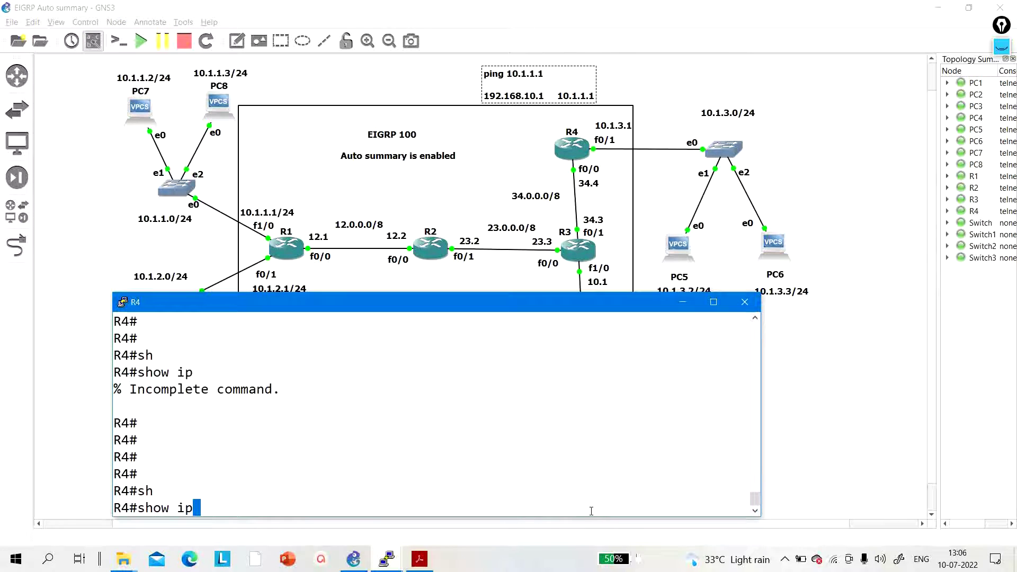
text( ro)
key(Return)
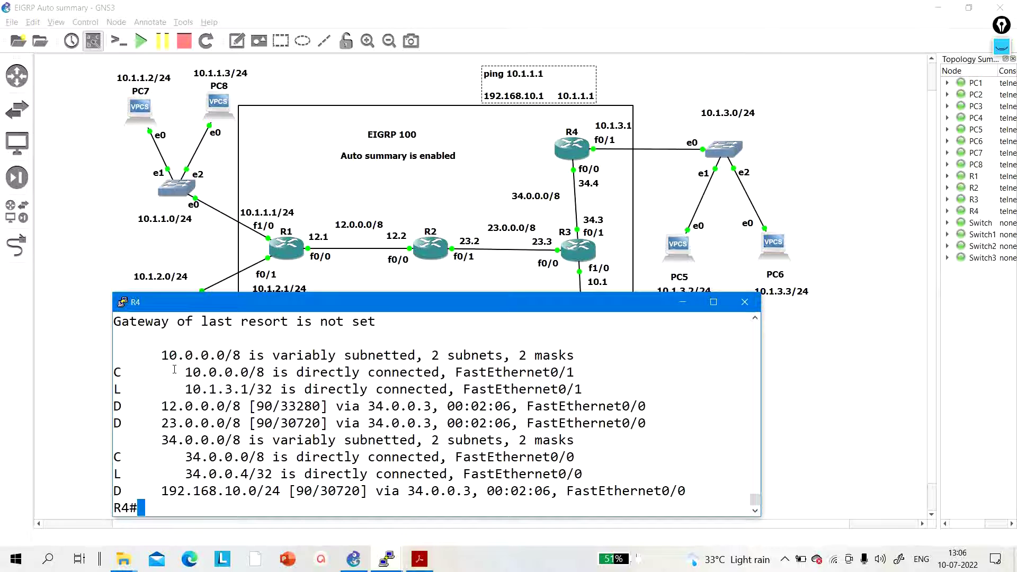
Highlight R4's connected 10.0.0.0/8 and local 10.1.3.1 routes, then move the ping note beside the 10.1.3.0/24 switch
drag(175, 370, 512, 377)
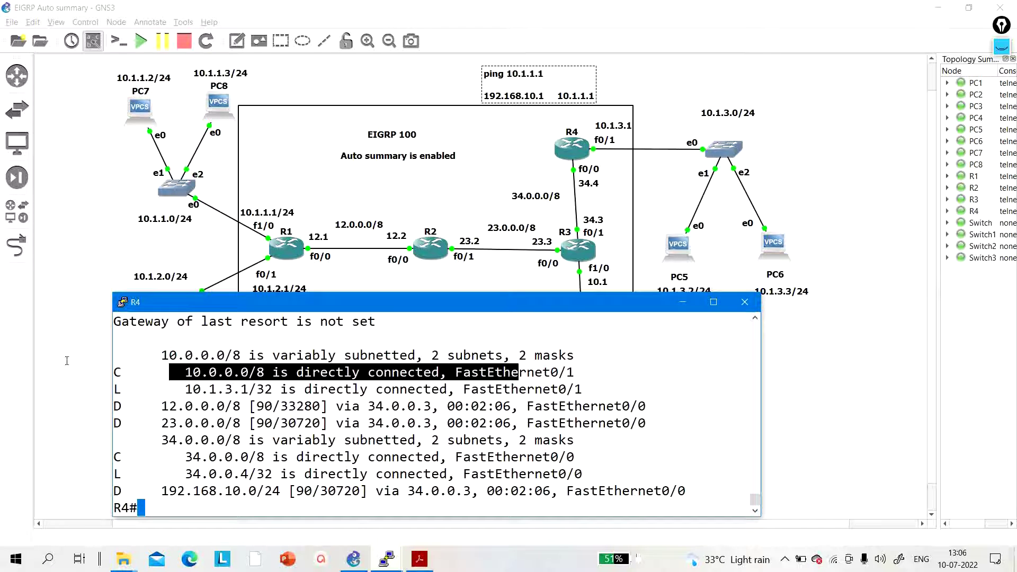
drag(118, 391, 253, 388)
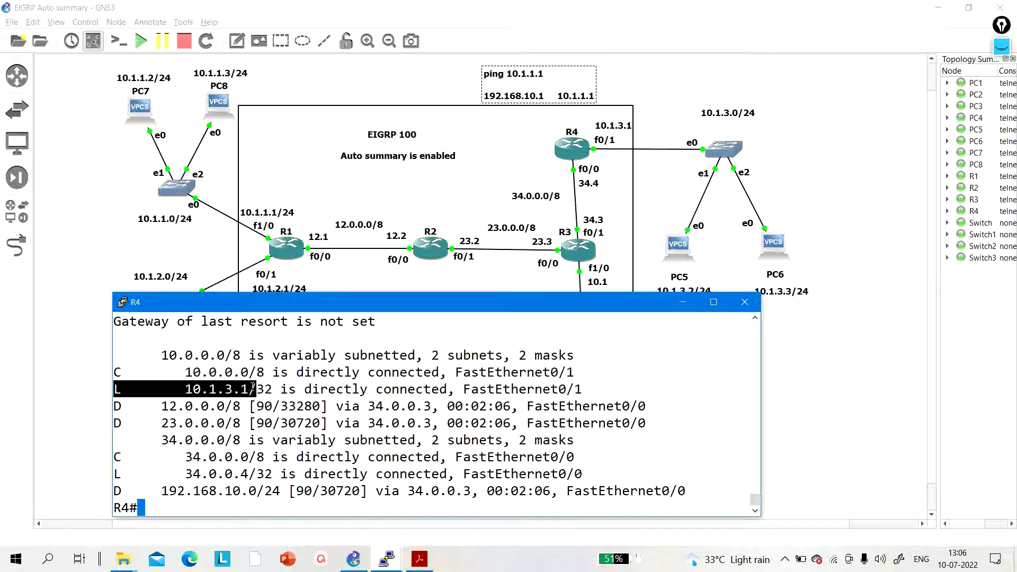
drag(178, 370, 333, 371)
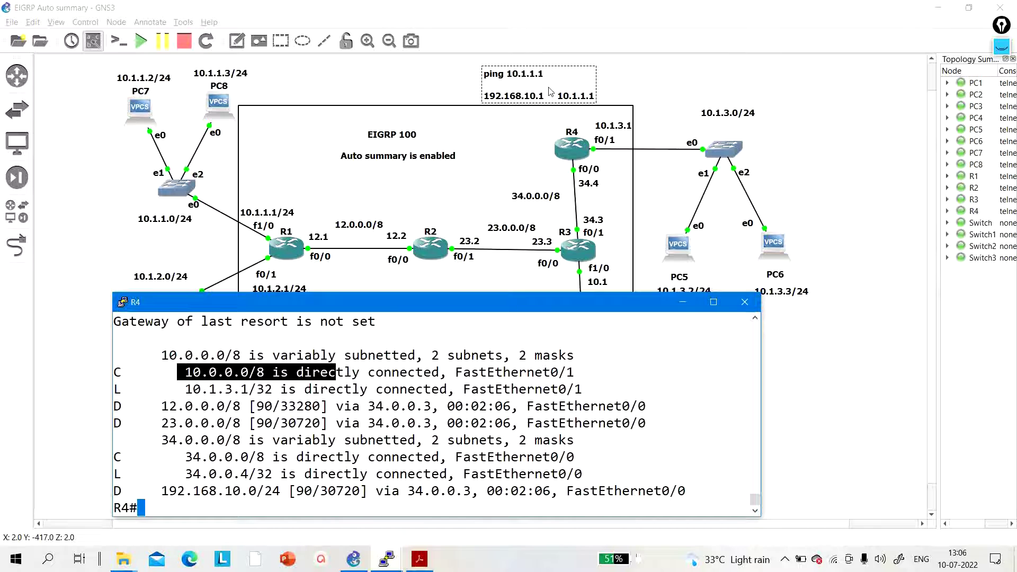
mouse_move(558, 100)
mouse_down()
mouse_move(596, 117)
mouse_move(657, 106)
mouse_move(692, 136)
mouse_move(821, 139)
mouse_move(781, 170)
mouse_move(733, 247)
mouse_move(794, 270)
mouse_move(804, 177)
mouse_move(712, 281)
mouse_move(802, 251)
mouse_move(763, 294)
mouse_move(824, 181)
mouse_up()
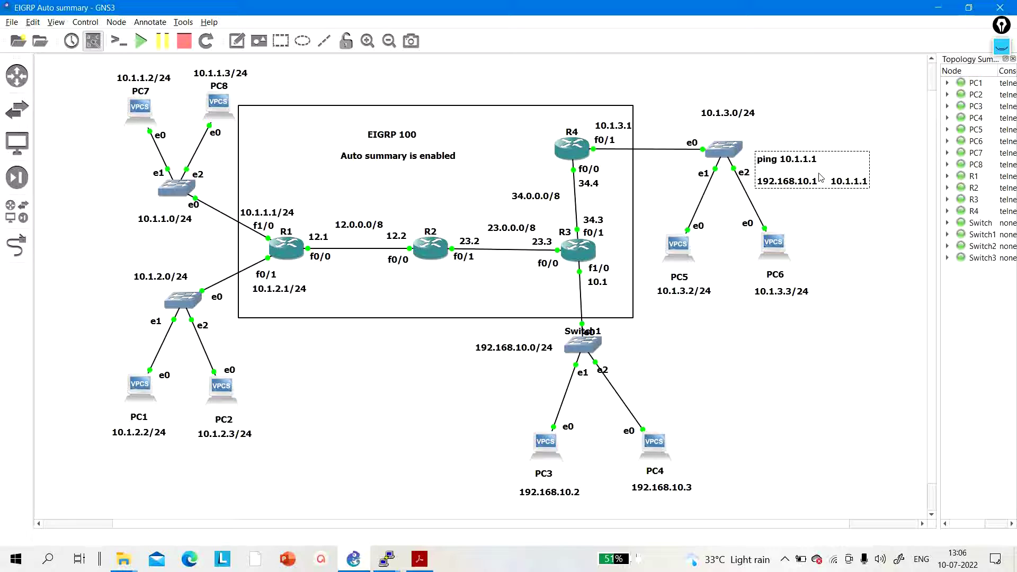
Drag the ping 10.1.1.1 note back above the EIGRP 100 box
drag(820, 177, 566, 88)
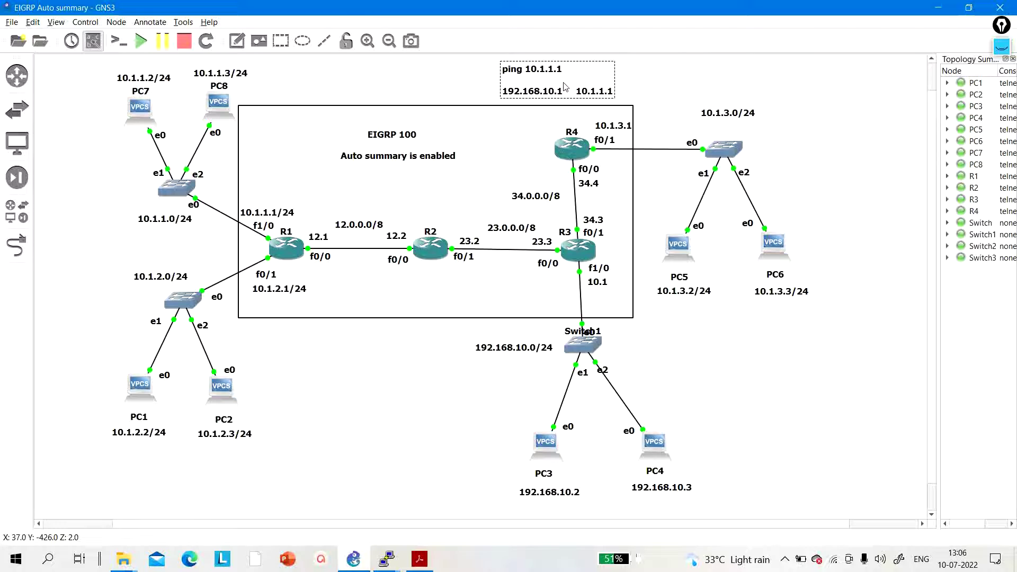
click(393, 565)
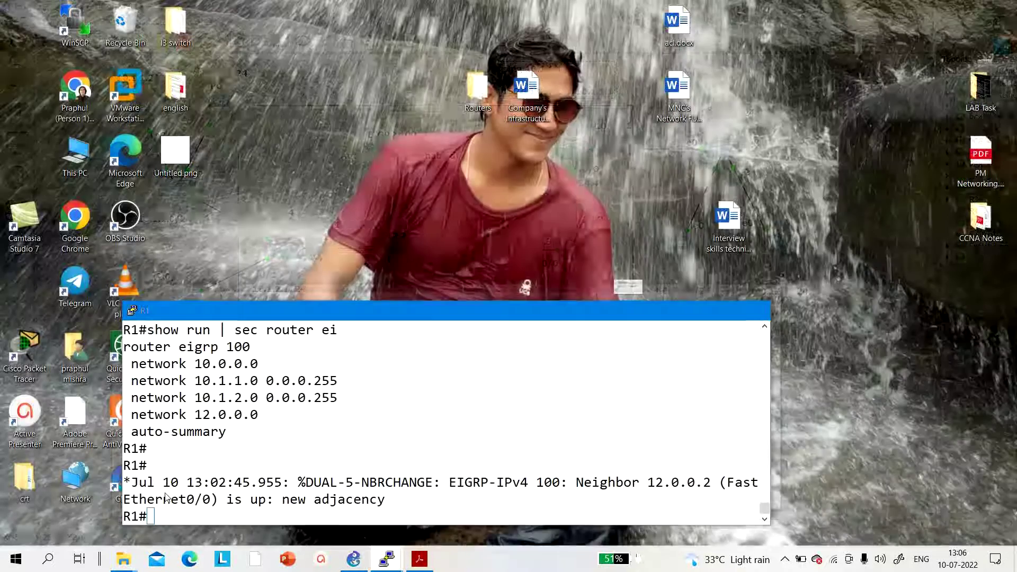
On R1, enter the EIGRP 100 router configuration
click(167, 494)
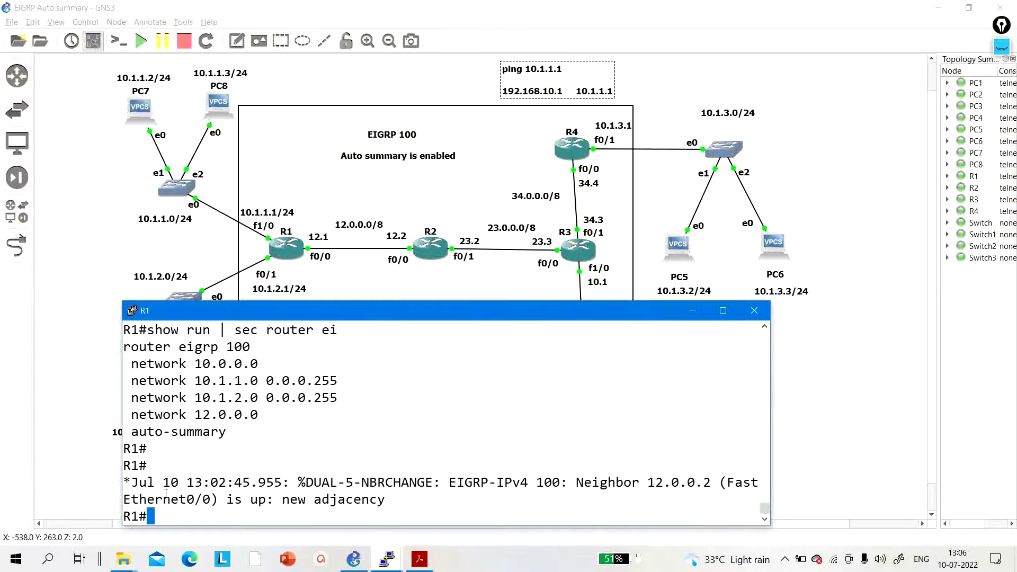
key(Return)
key(Return)
key(Return)
key(Return)
text(conf)
key(Tab)
key(Return)
key(Return)
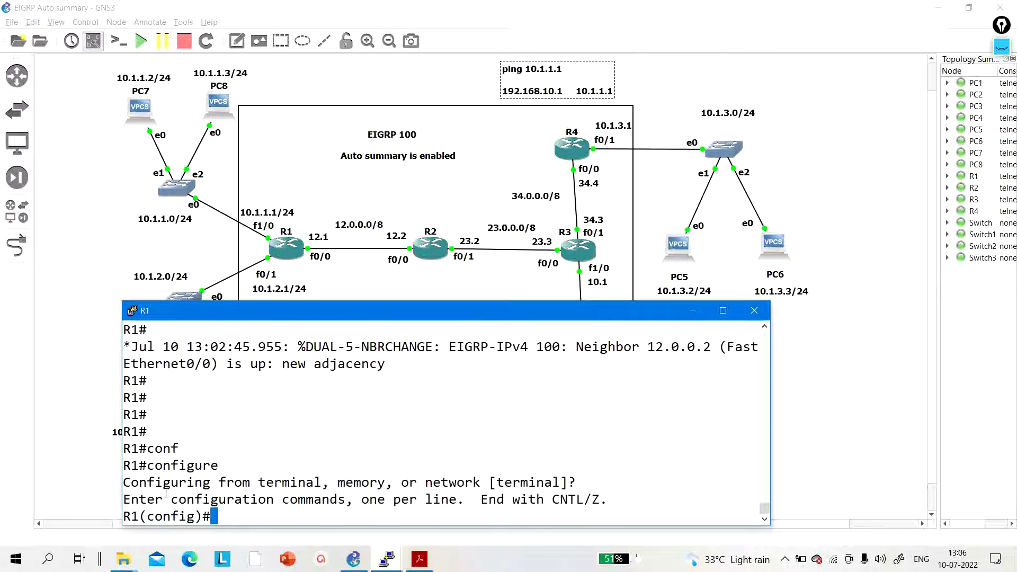
key(Return)
key(Return)
key(Return)
text(rou)
key(Tab)
text(te)
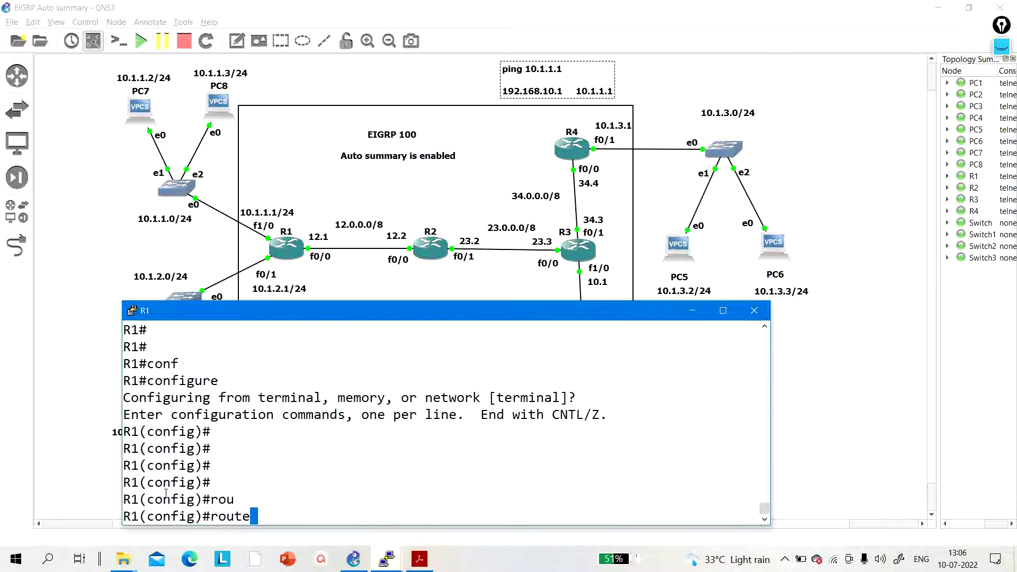
text(r ei)
key(Tab)
text(100)
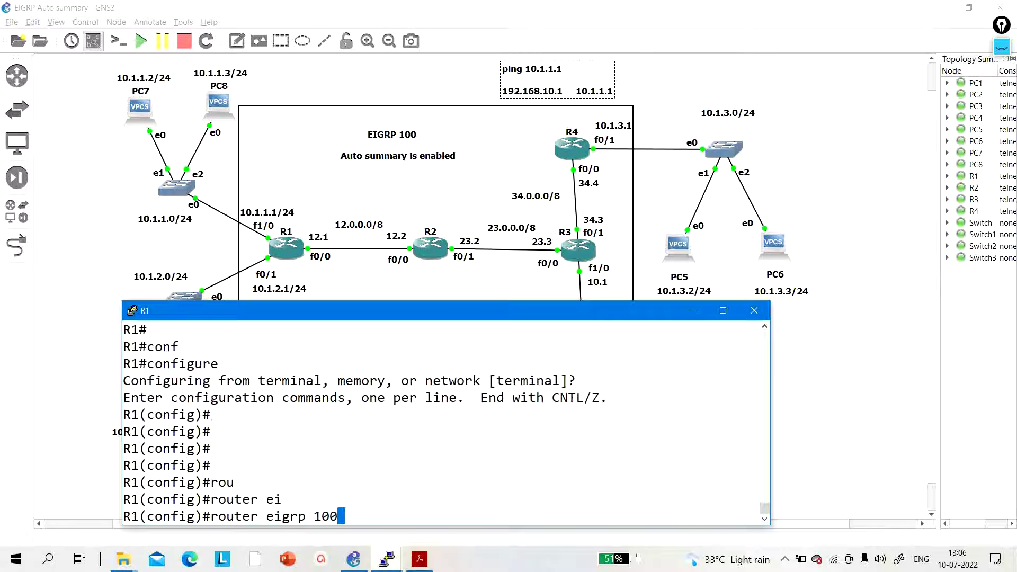
key(Return)
Apply no auto-summary to R1's EIGRP 100 process
text(no s)
key(BackSpace)
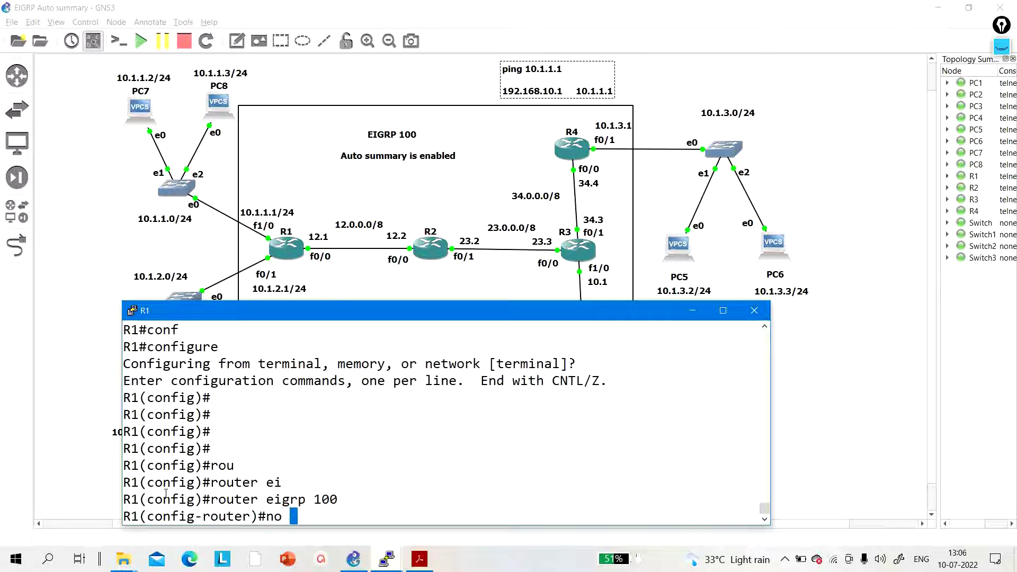
text(au)
key(Tab)
key(Return)
key(Return)
key(Return)
key(Return)
key(Return)
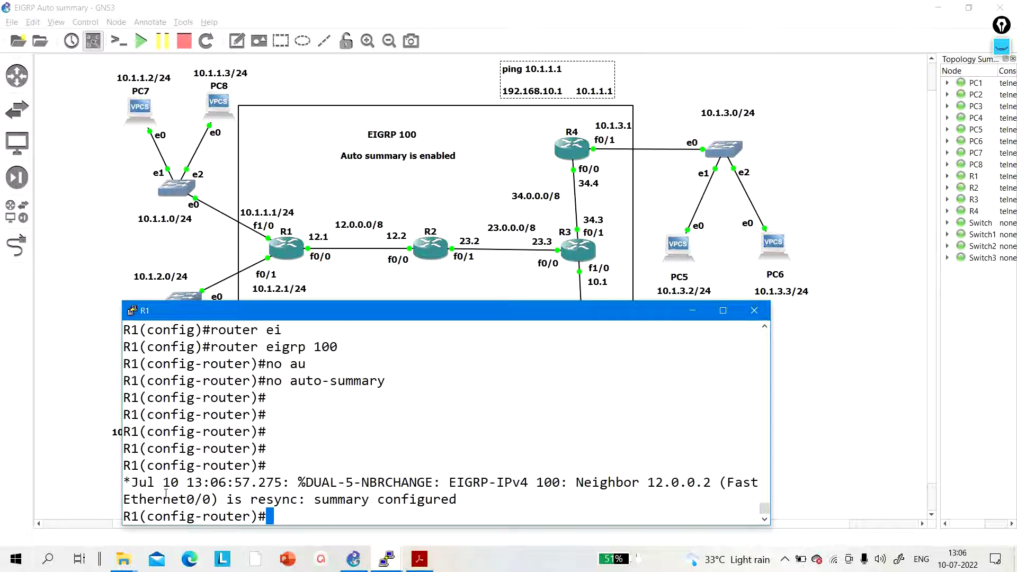
Switch to R3's console and rerun show ip route eigrp
click(386, 559)
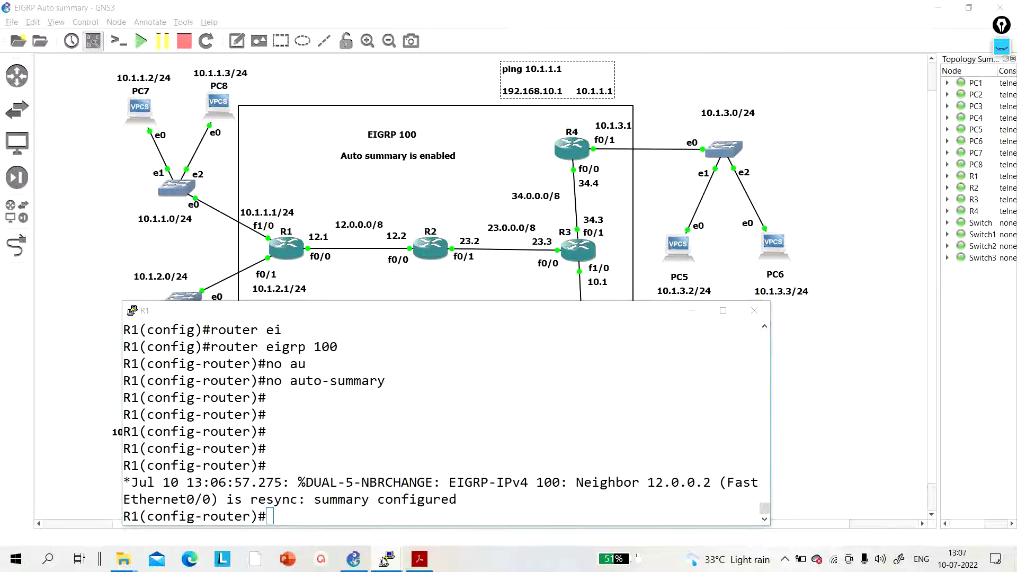
click(441, 493)
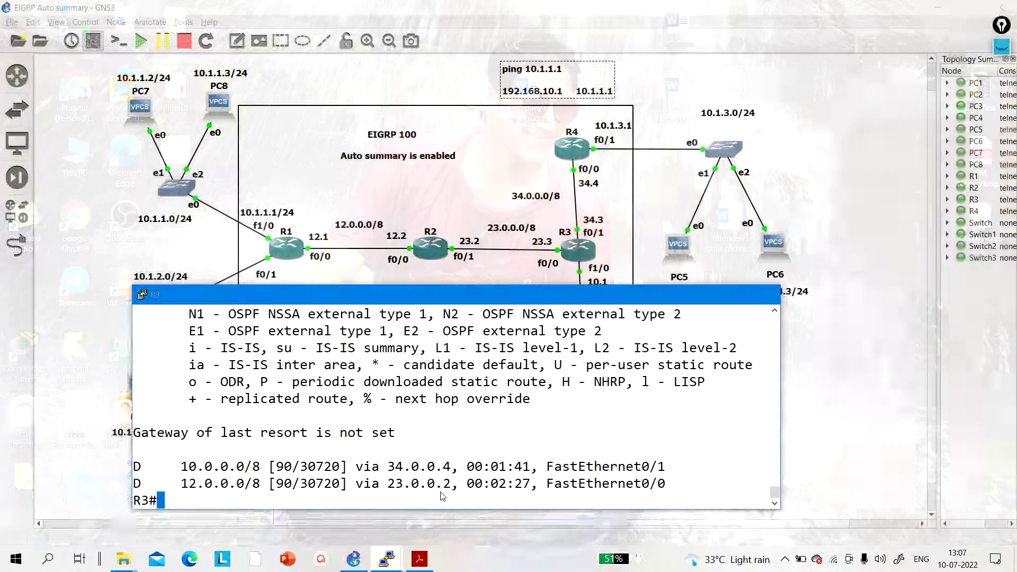
key(Return)
key(Return)
key(Return)
key(Return)
key(Up)
key(Return)
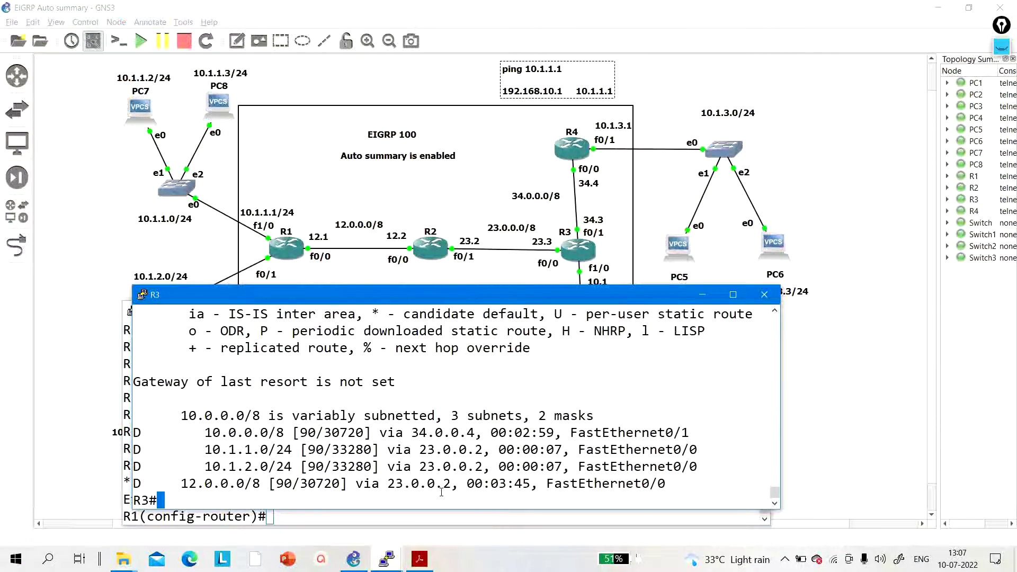
key(Return)
key(Return)
key(Return)
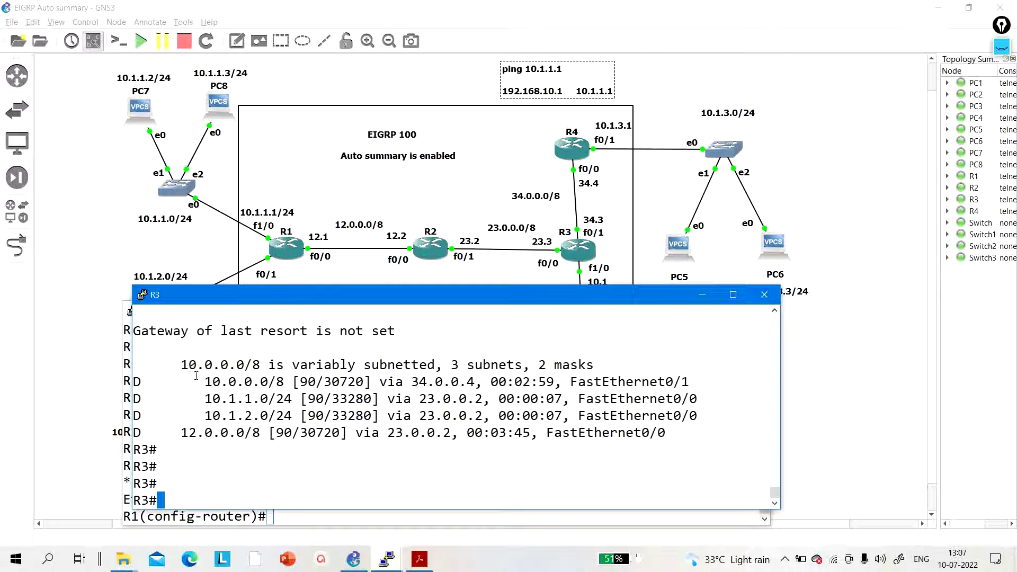
Highlight the 10.0.0.0/8 route via 34.0.0.4 and the new 10.1.1.0/24 and 10.1.2.0/24 routes
drag(197, 381, 484, 384)
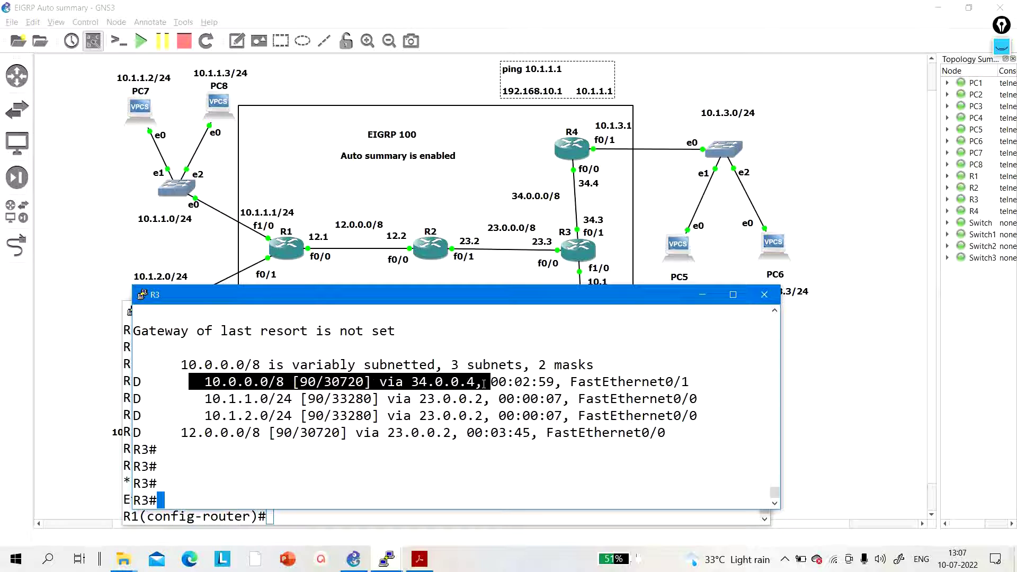
drag(201, 399, 499, 399)
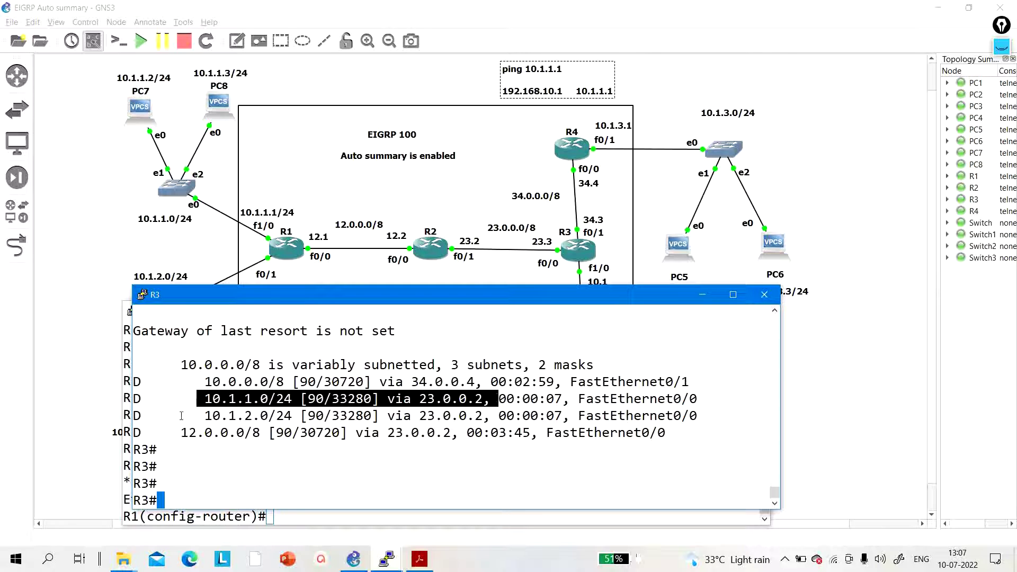
drag(181, 416, 490, 416)
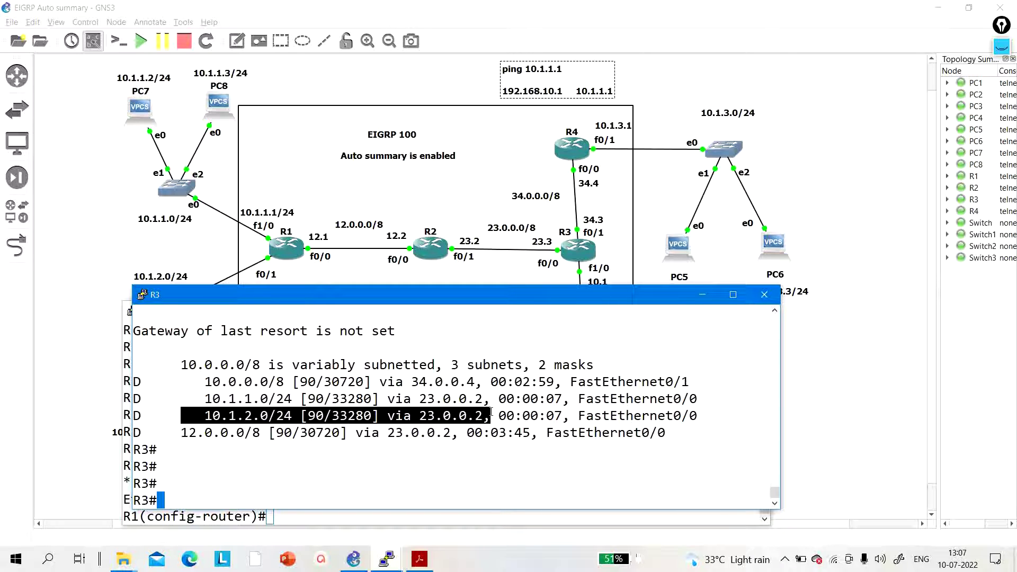
drag(189, 399, 485, 414)
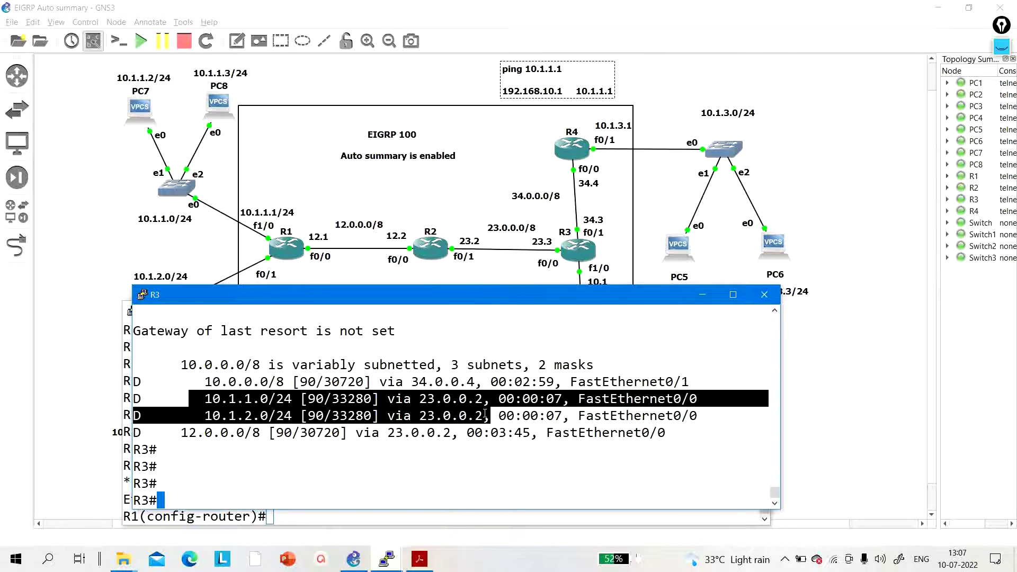
drag(181, 382, 470, 379)
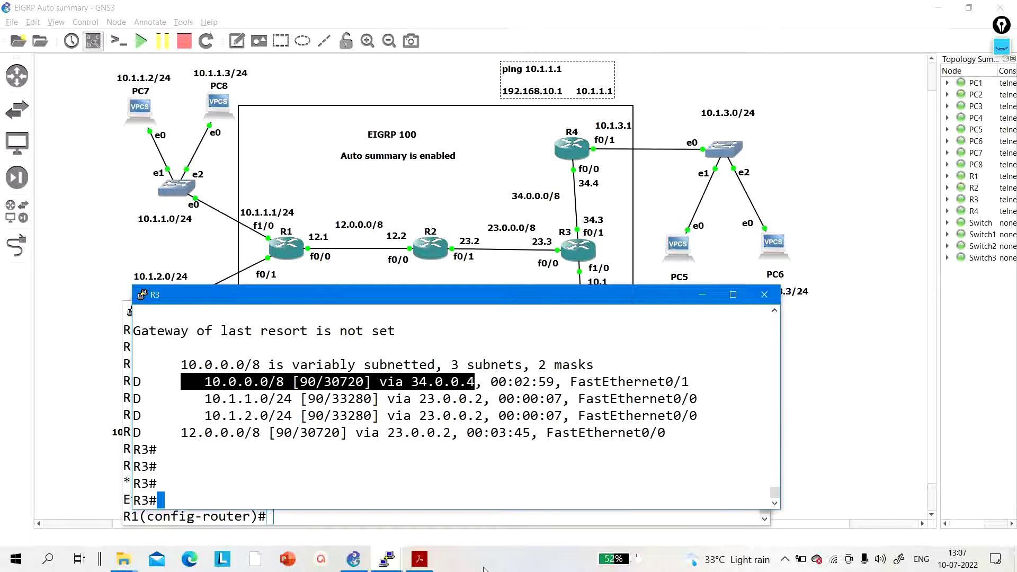
click(389, 559)
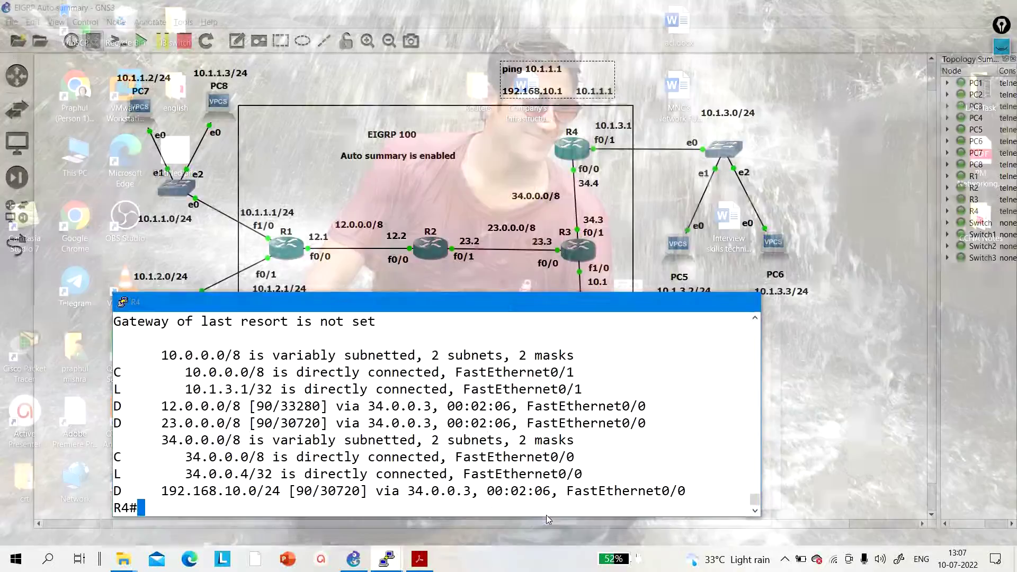
On R4, enter configuration mode for EIGRP process 100
click(545, 515)
key(Return)
key(Return)
key(Return)
key(Return)
text(conf)
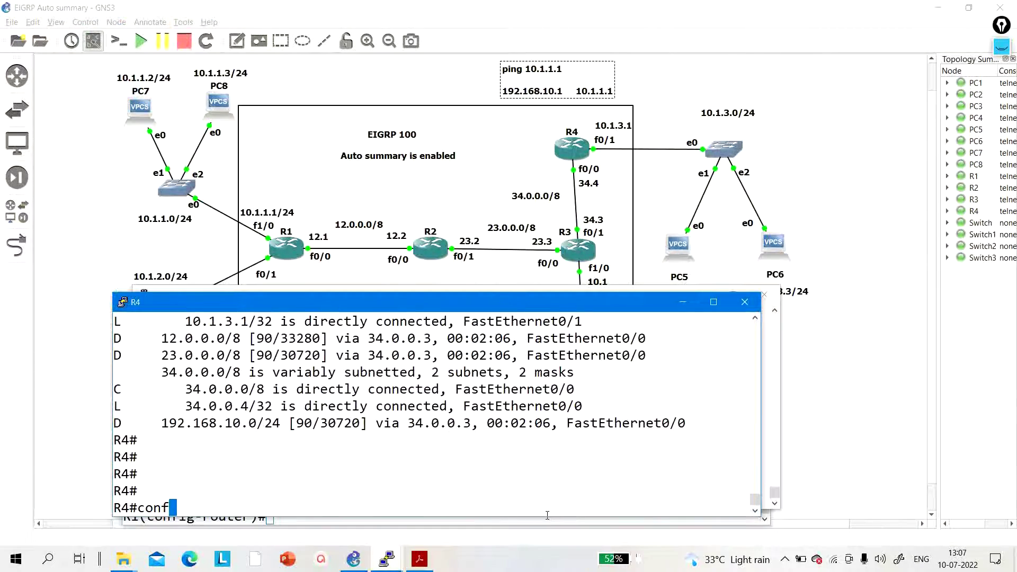
key(Tab)
key(Return)
key(Return)
key(Return)
key(Return)
key(Return)
key(Return)
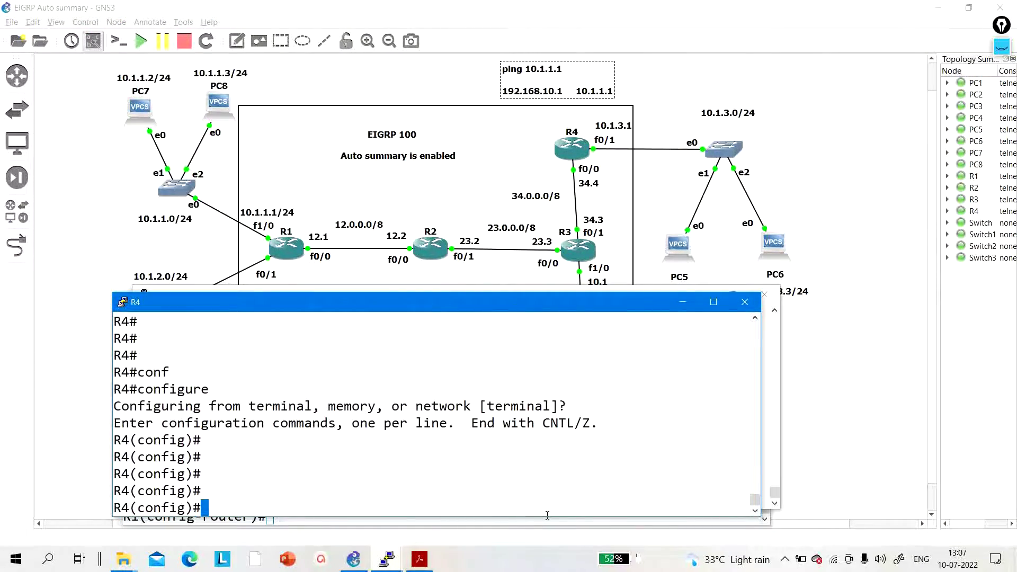
text(rou)
key(Tab)
text(ei)
key(Tab)
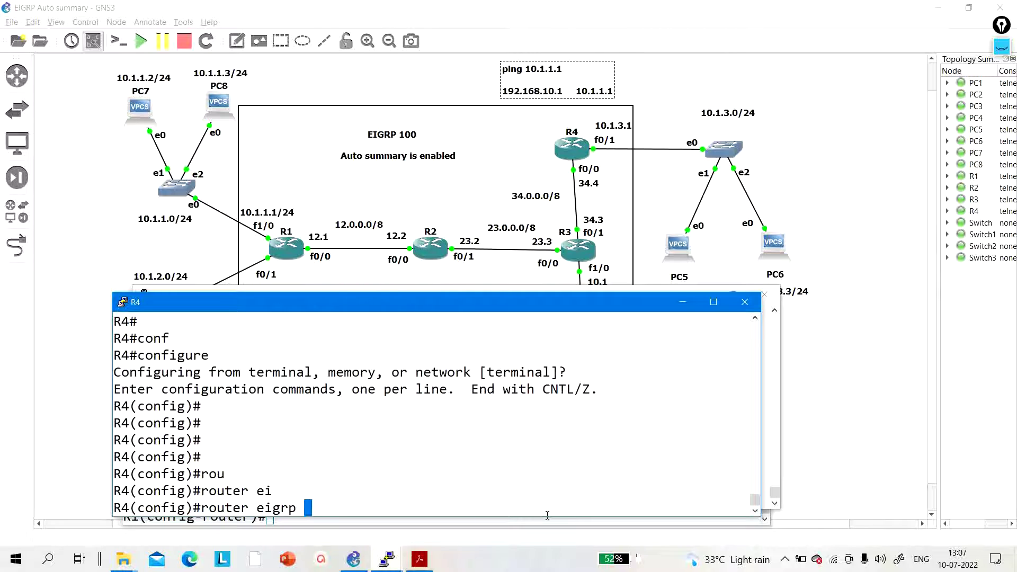
text(100)
key(Return)
Apply no auto-summary on R4, then minimize R4 and refocus R3's console
text(no au)
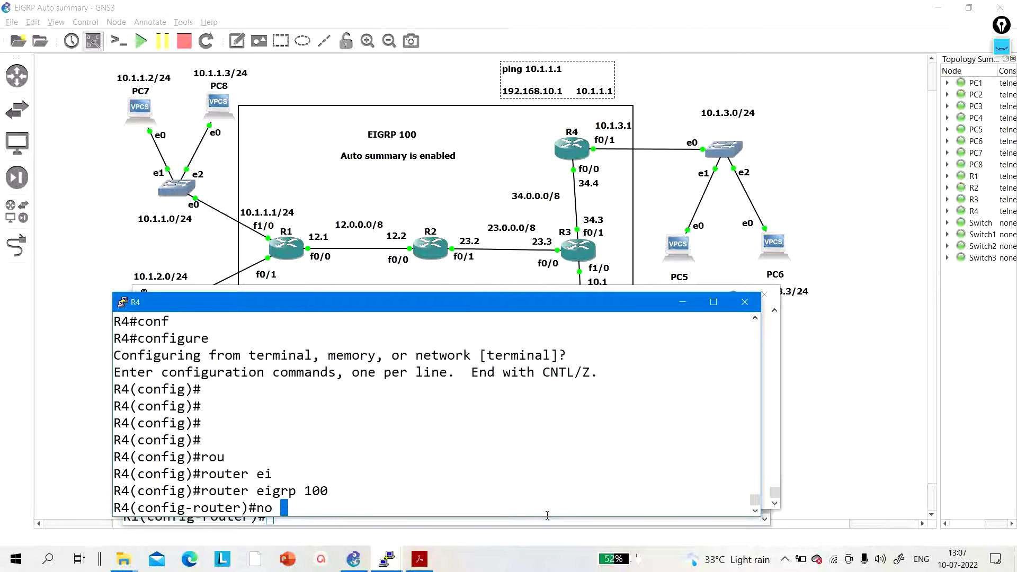
key(Tab)
key(Return)
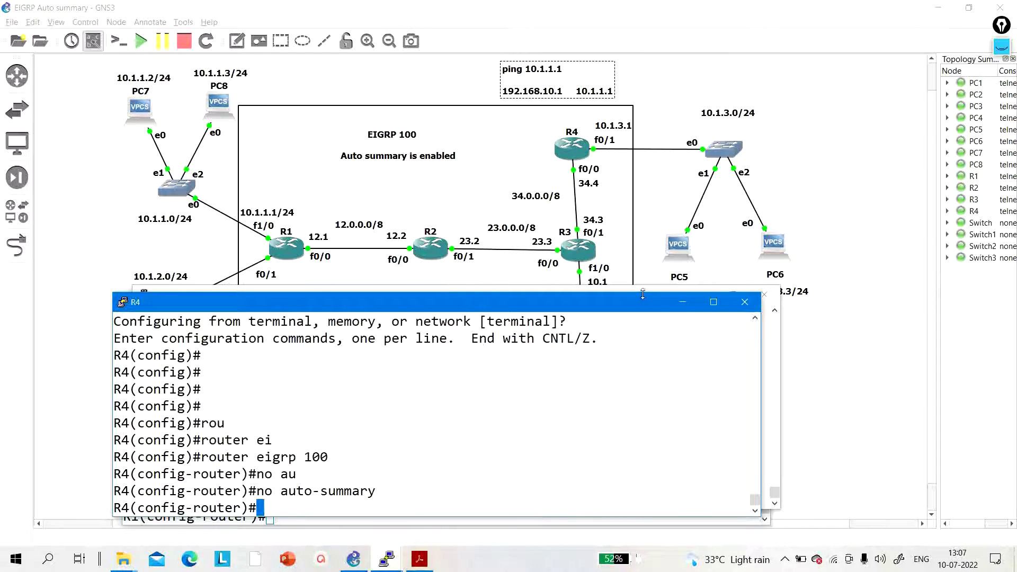
click(683, 301)
click(412, 382)
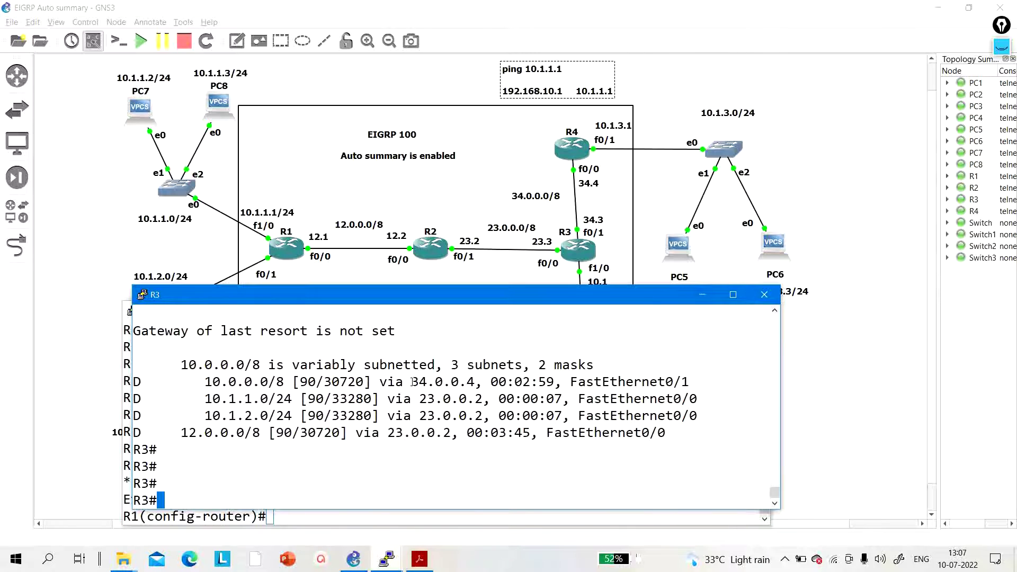
Rerun show ip route eigrp on R3 several times to refresh its route table
key(Return)
key(Up)
key(Return)
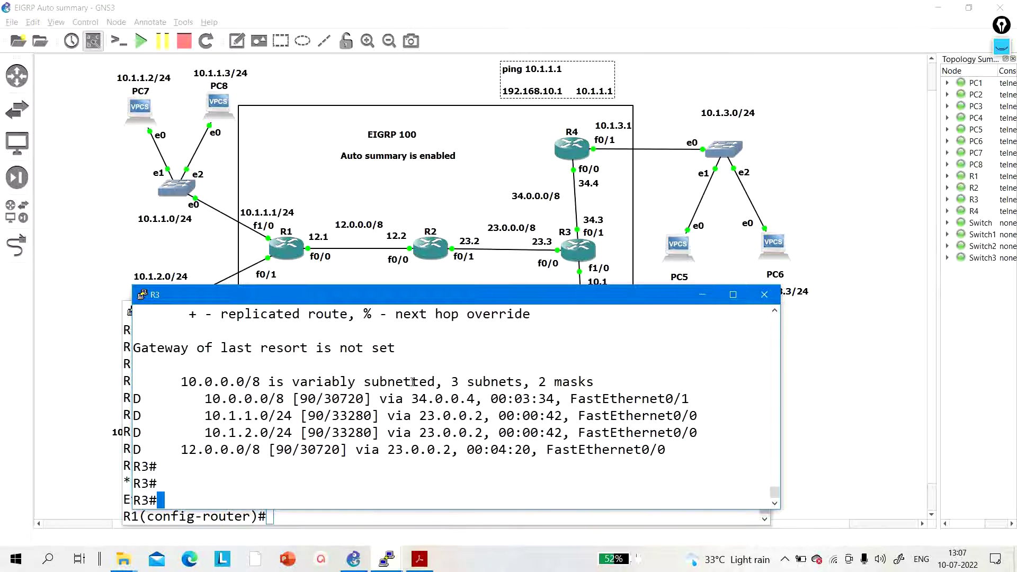
key(Up)
key(Return)
key(Return)
key(Return)
key(Return)
key(Up)
key(Return)
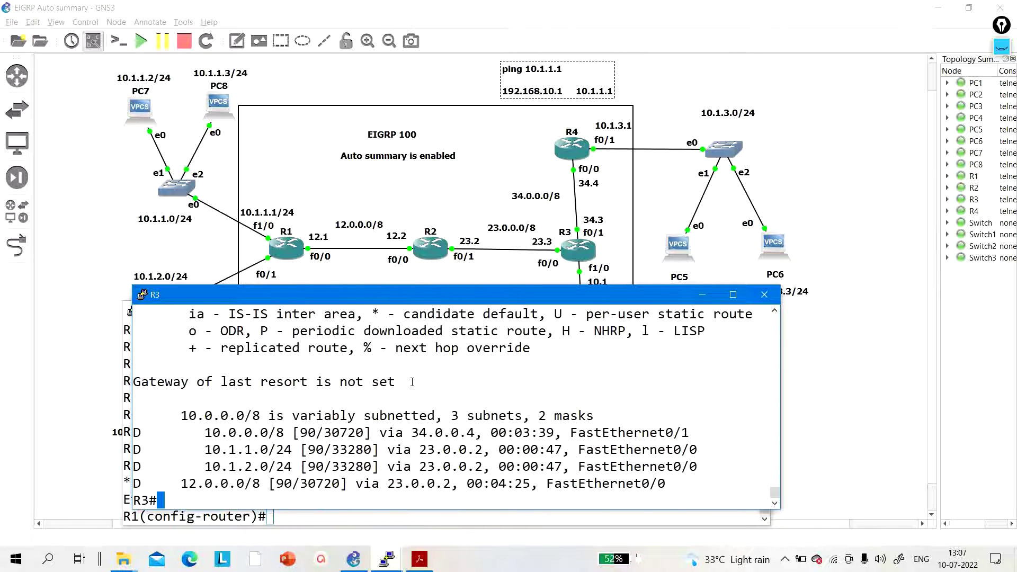
key(Return)
key(Return)
key(Return)
Reset all of R3's EIGRP adjacencies with clear ip eigrp neighbors
text(cle)
key(Tab)
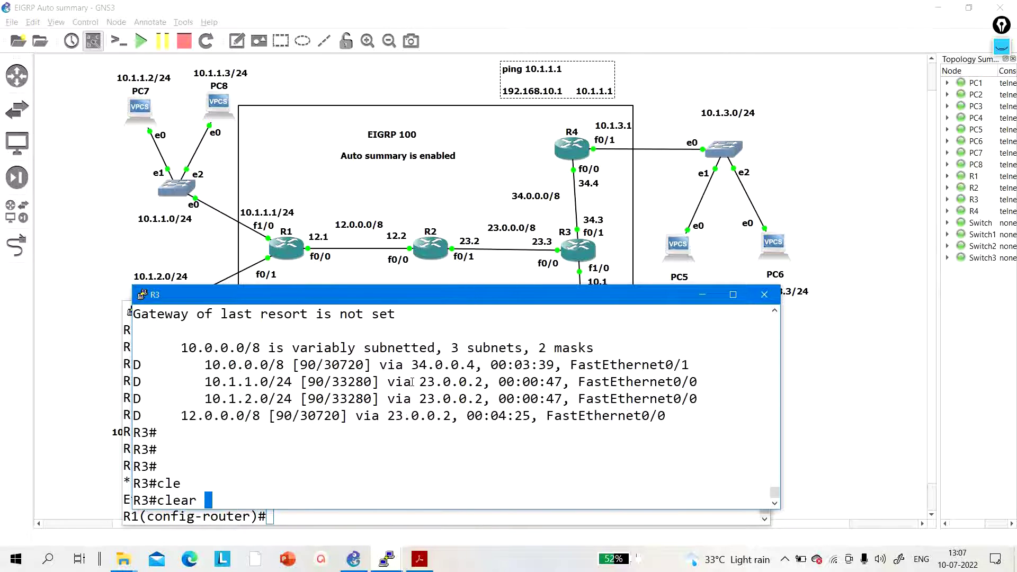
text(ip ei)
key(Tab)
text(neri)
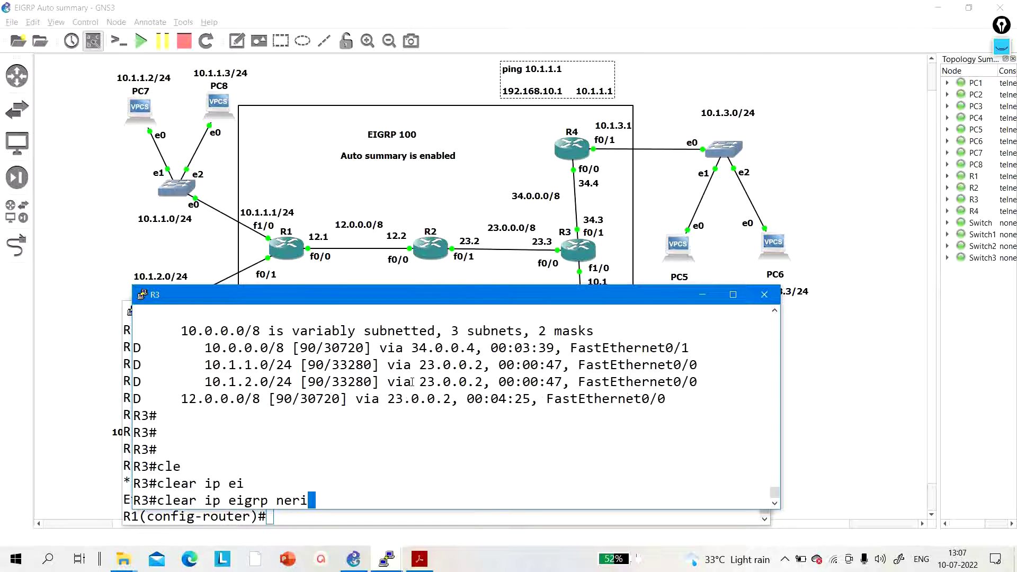
key(Tab)
key(BackSpace)
key(BackSpace)
key(Tab)
key(Return)
key(Return)
key(Return)
key(Return)
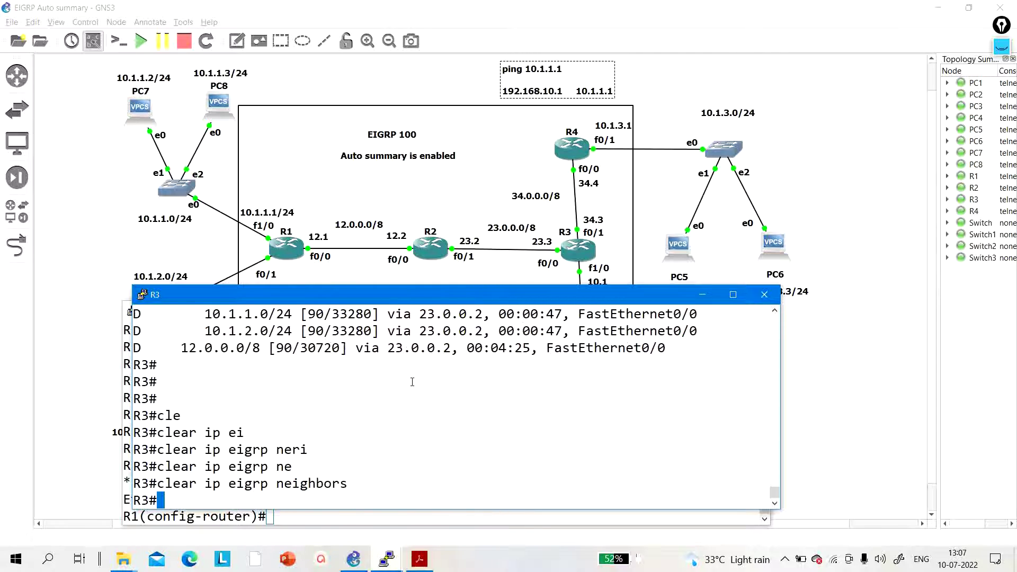
Recheck R3's EIGRP routes and mark the remaining 10.0.0.0/8 summary via 34.0.0.4
text(show ip route eigrp)
key(Return)
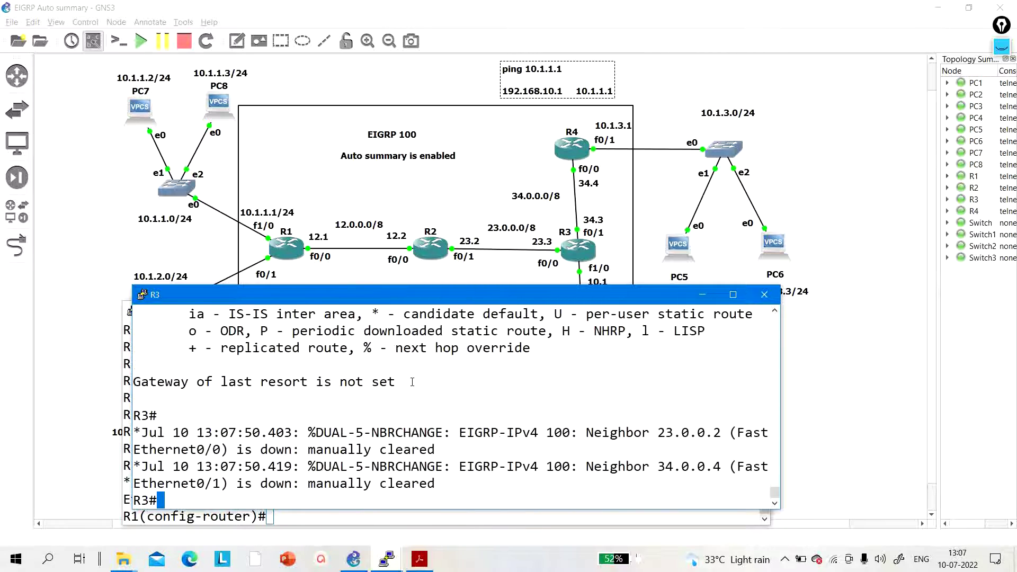
key(Return)
key(Return)
key(Up)
key(Return)
key(Return)
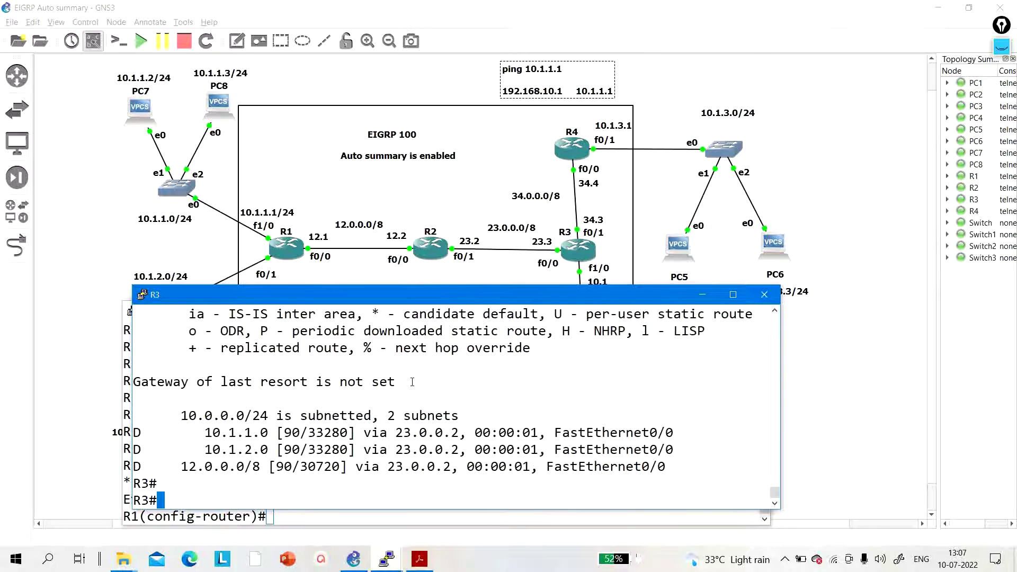
key(Return)
key(Return)
key(Return)
key(Return)
key(Return)
key(Return)
key(Return)
key(Return)
key(Return)
key(Return)
key(Return)
key(Return)
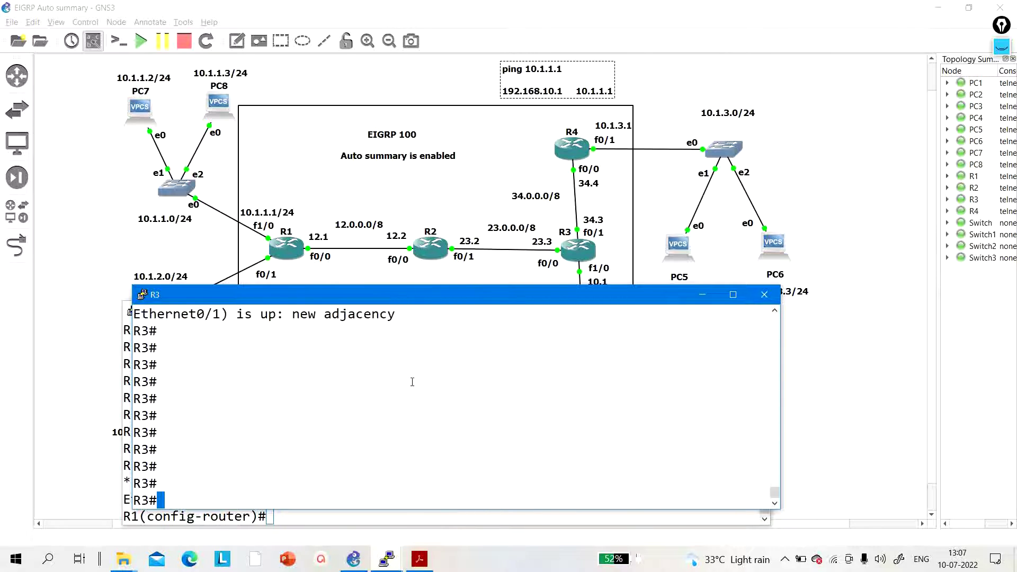
key(Return)
key(Up)
key(Return)
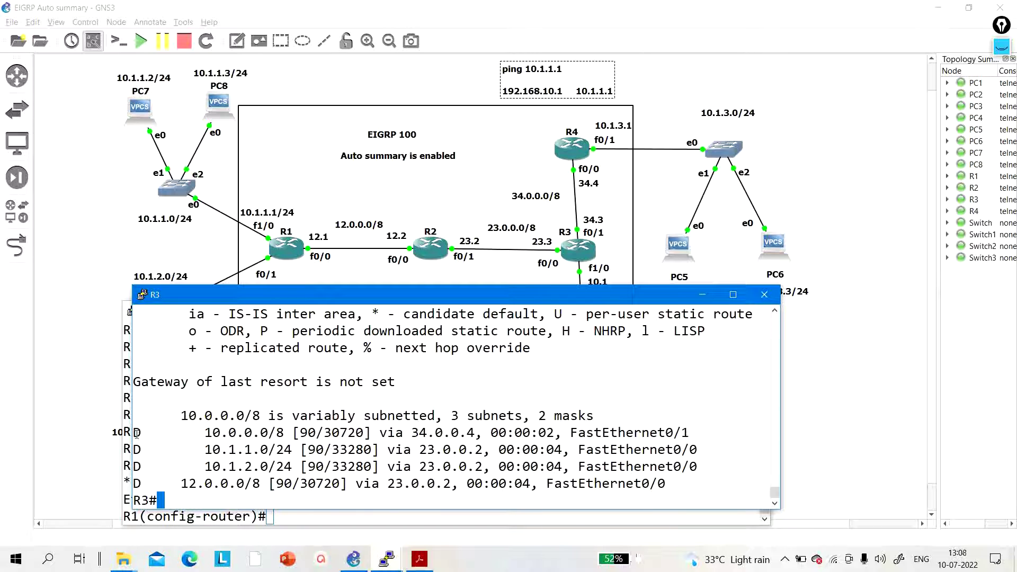
drag(137, 432, 492, 435)
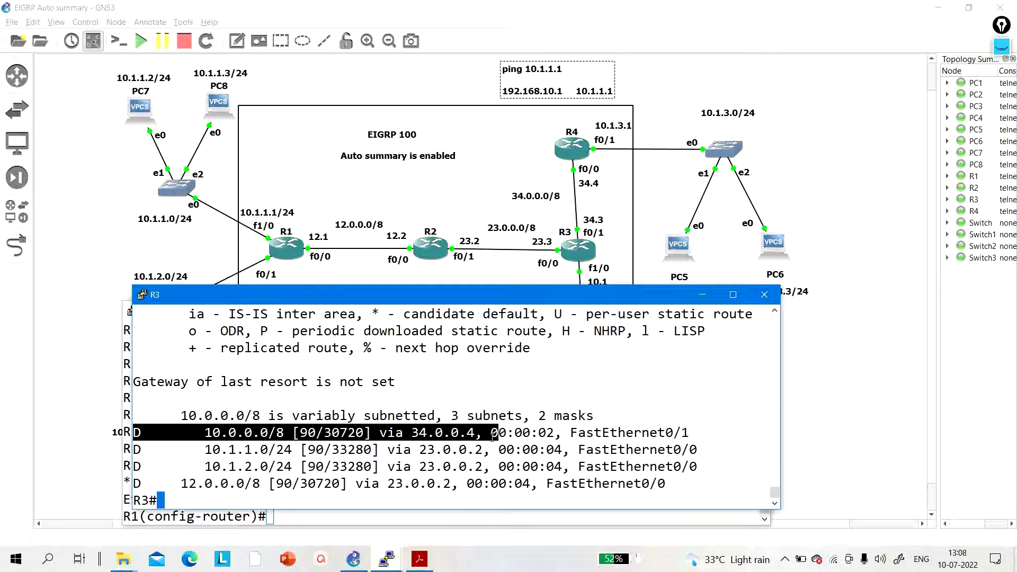
Bring up R4's console, exit configuration mode, and run show ip int f0/0
click(386, 559)
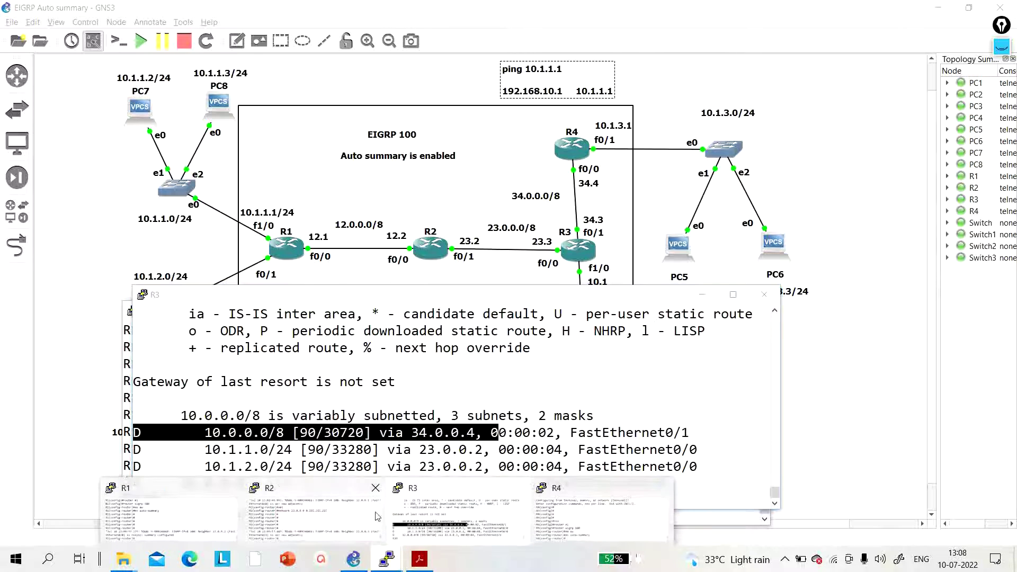
click(583, 502)
key(Return)
key(Return)
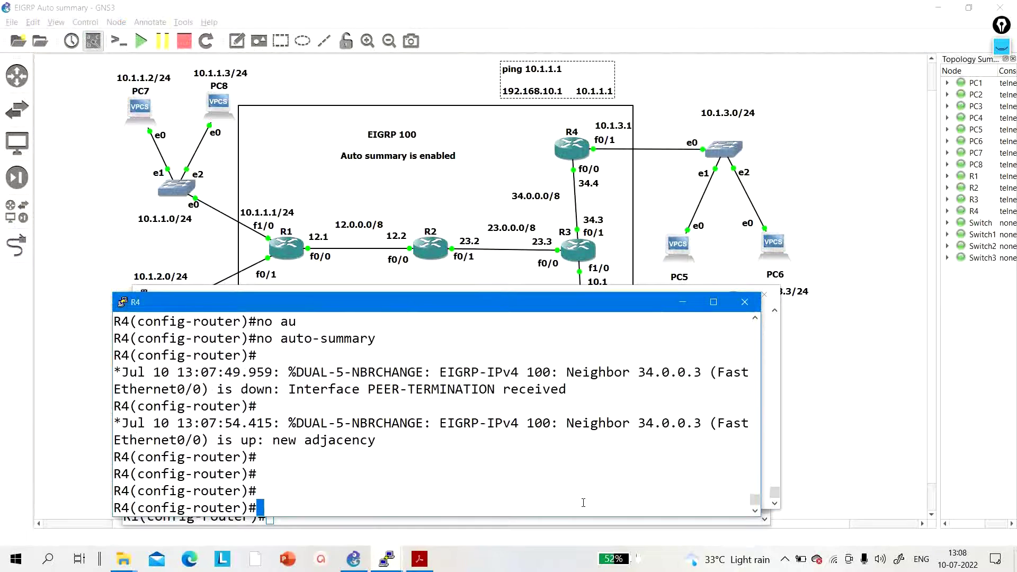
key(ctrl+z)
key(Return)
key(Return)
key(Return)
key(Return)
text(sh)
key(Tab)
text(i)
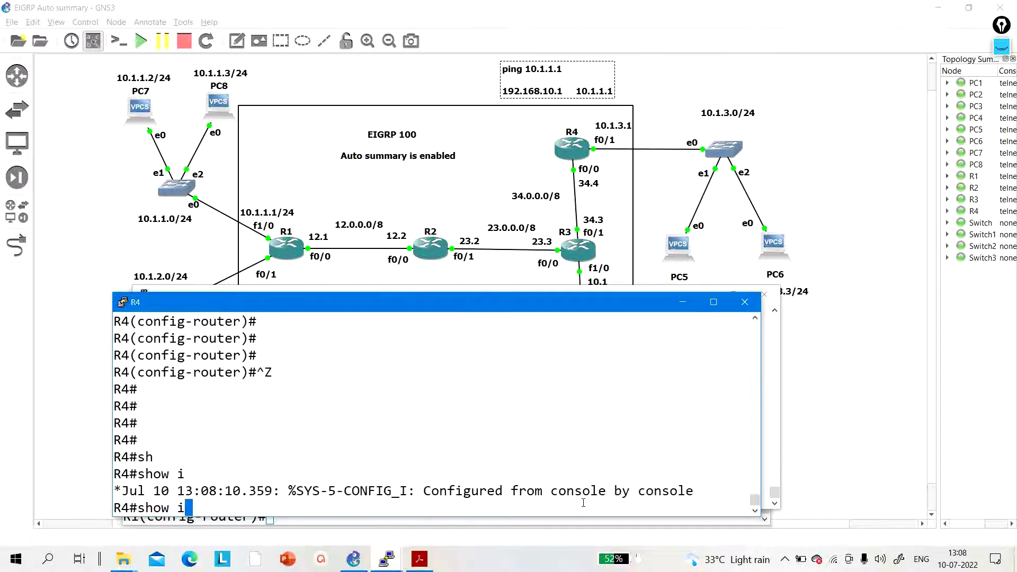
text(p int f0/0)
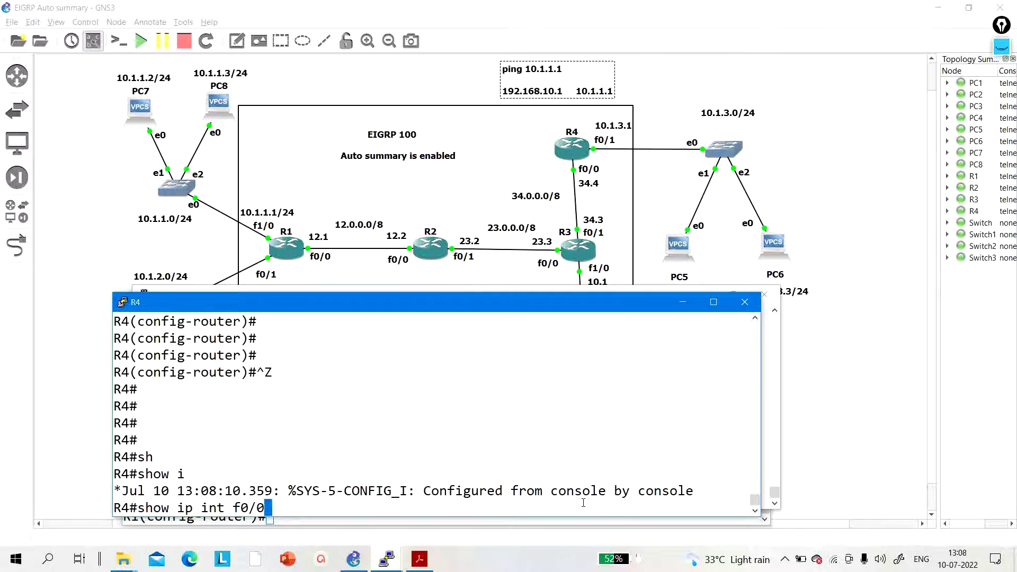
key(Return)
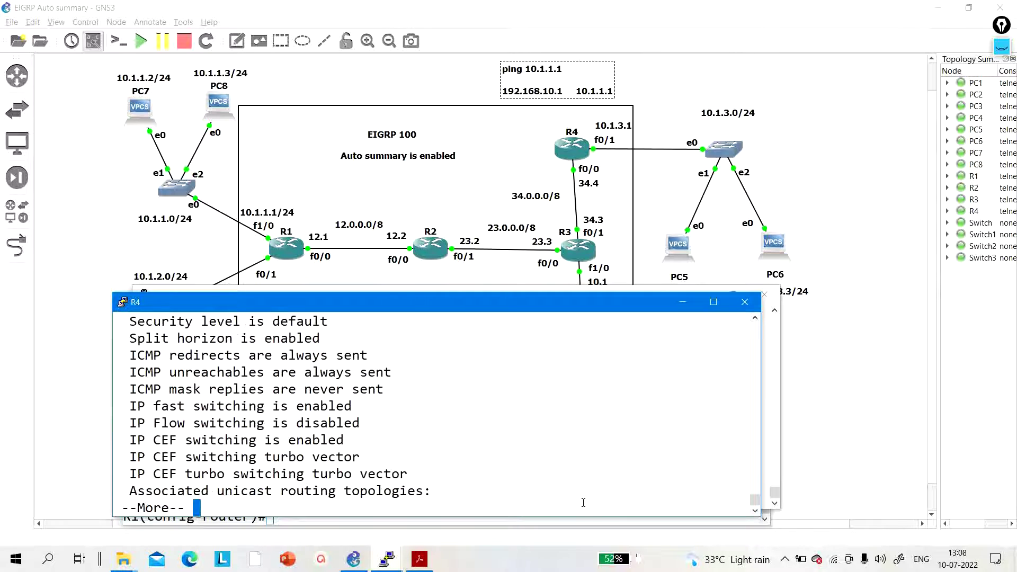
Maximize R4's console; confirm f0/0 is 34.0.0.4/8 and f0/1 is 10.1.3.1/8
click(713, 302)
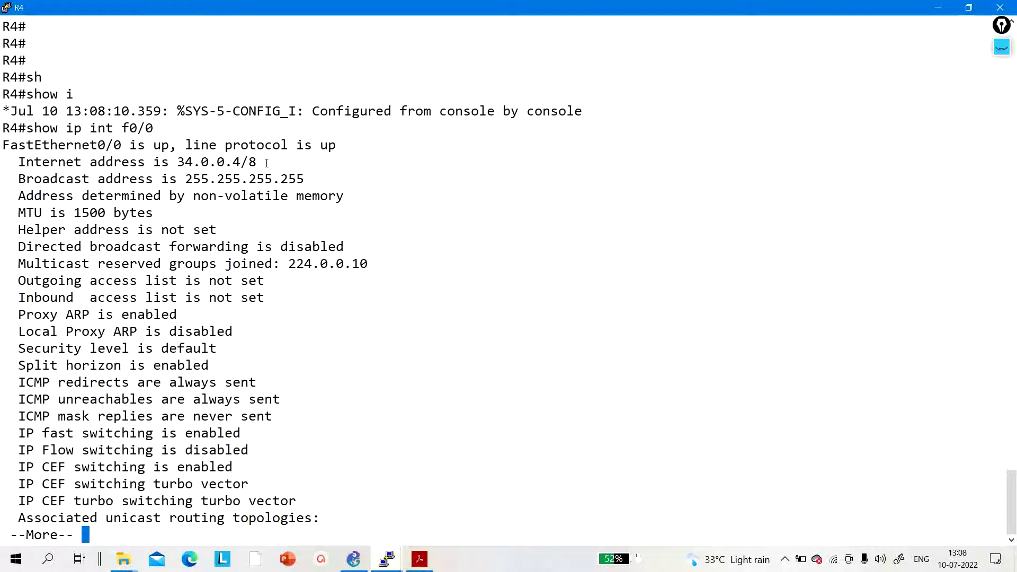
drag(266, 163, 190, 160)
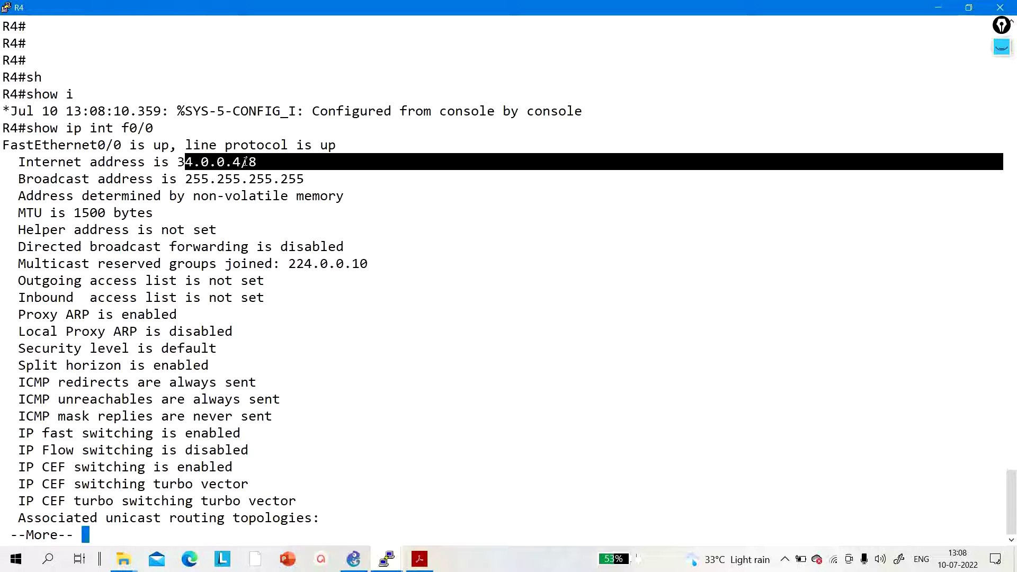
key(q)
key(Up)
key(BackSpace)
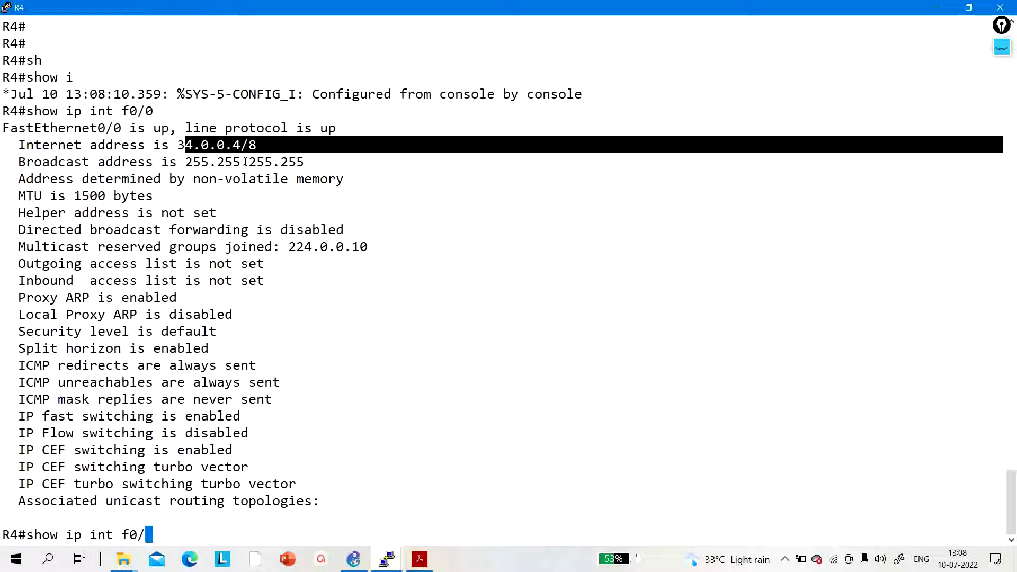
text(1)
key(Return)
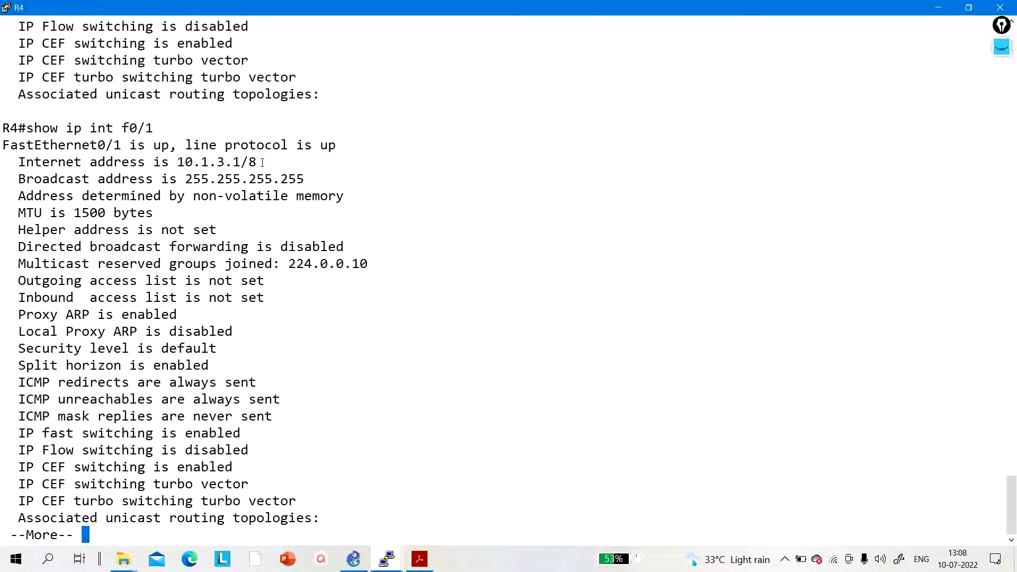
drag(263, 165, 186, 162)
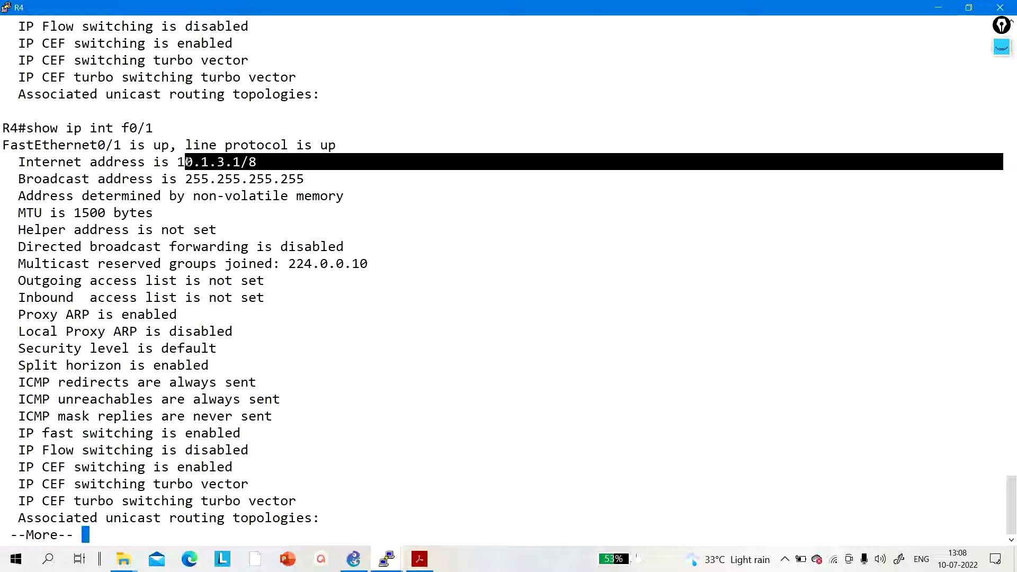
key(space)
key(Return)
key(Return)
key(Return)
Set R4's f0/1 address to 10.1.3.1 255.255.255.0 and minimize R4's console
text(c)
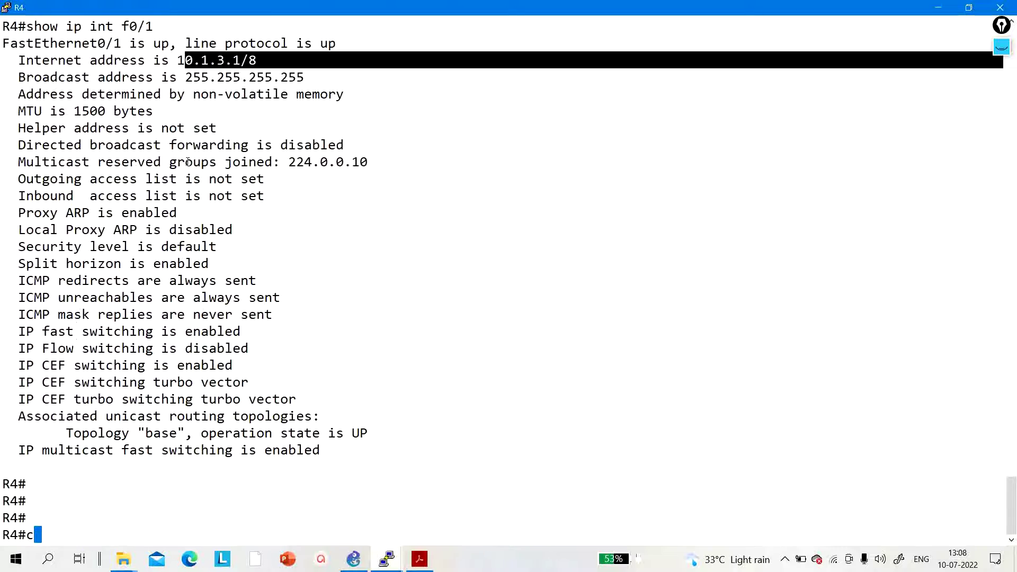
text(onf)
key(Tab)
key(Return)
key(Return)
key(Return)
key(Return)
text(in)
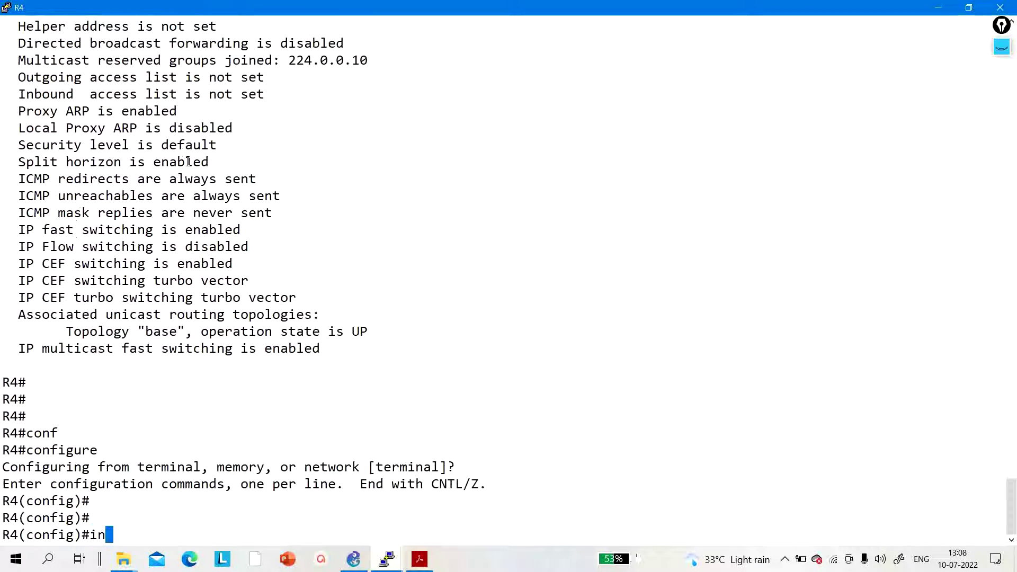
text(t f0/1)
key(Return)
text(ip ad)
key(Tab)
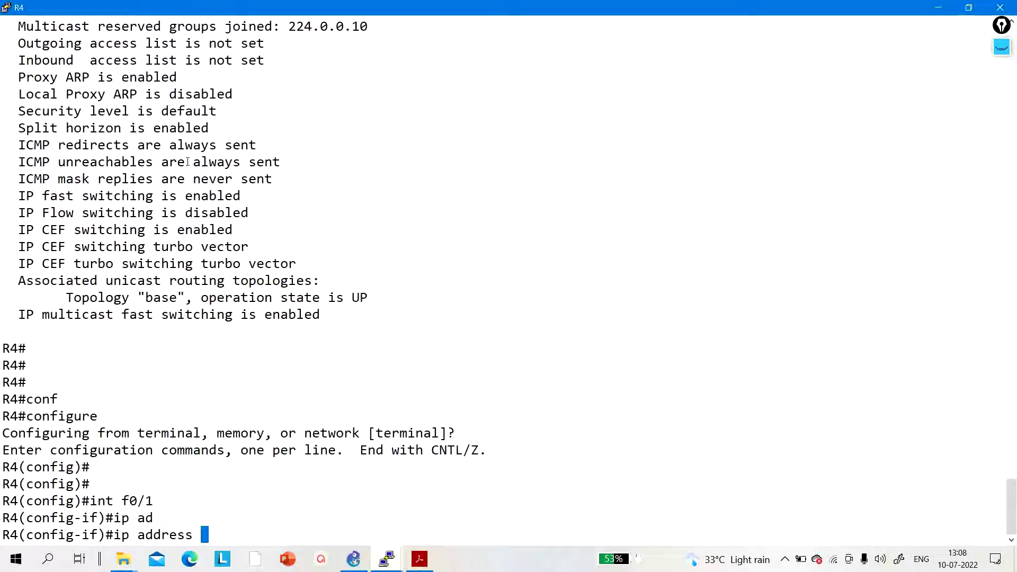
text(10.1.3.1 255.255.2)
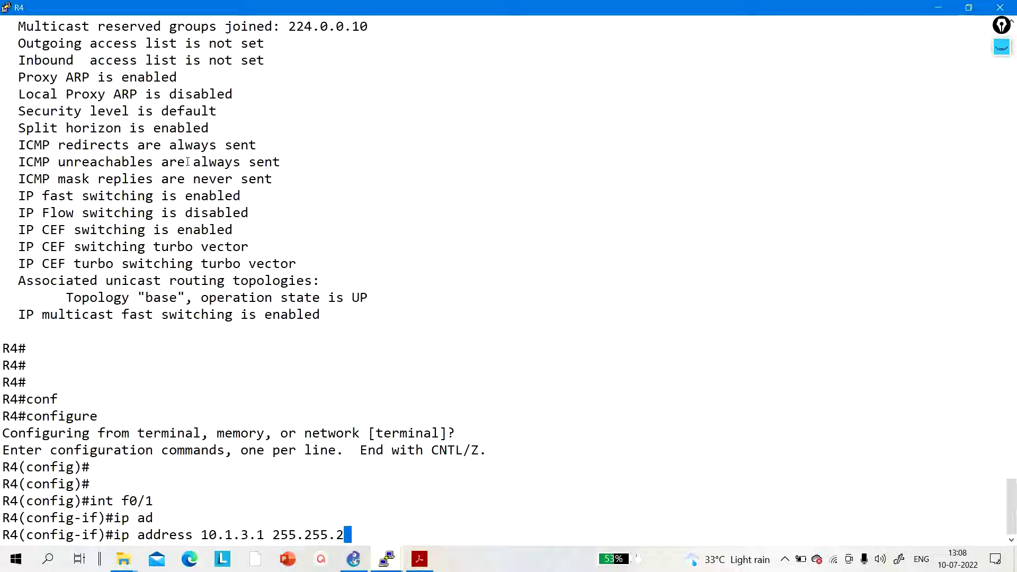
text(55.255.0)
key(Return)
key(Return)
key(Return)
key(Return)
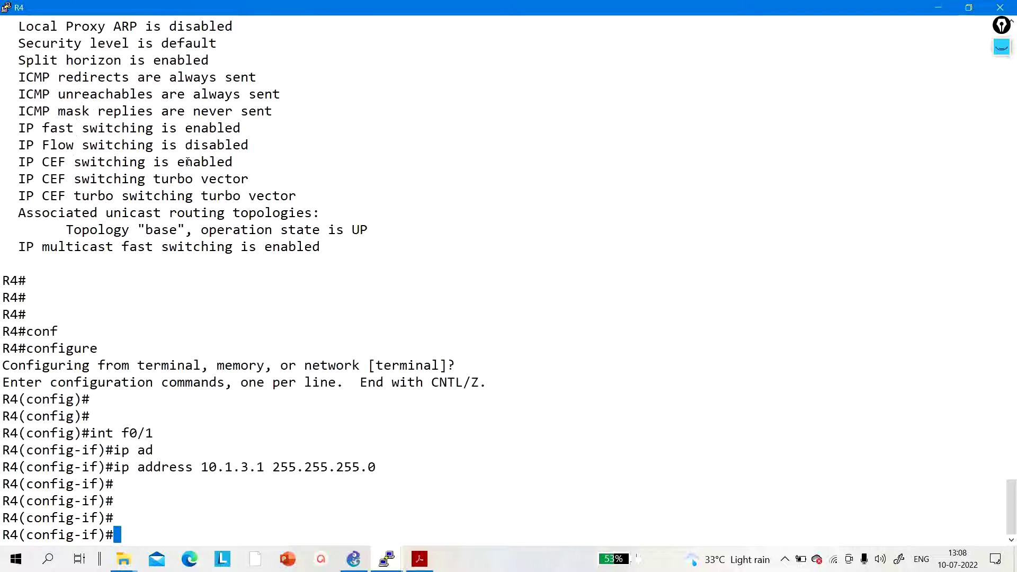
click(938, 7)
Rerun show ip route eigrp on R3 and mark the 10.1.1.0, 10.1.2.0, 10.1.3.0 /24 routes
key(Return)
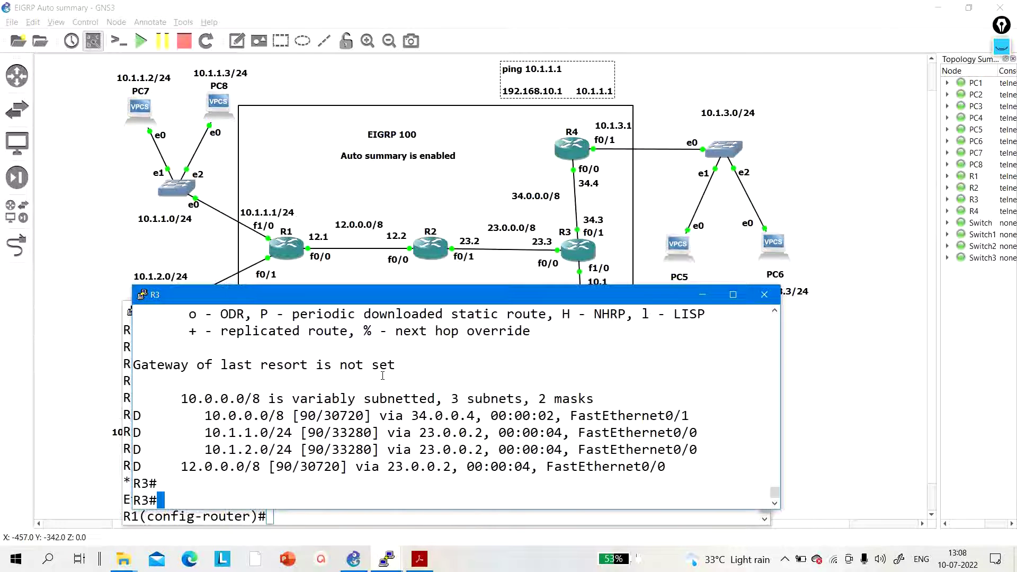
key(Return)
key(Up)
key(Return)
key(Return)
key(Return)
key(Return)
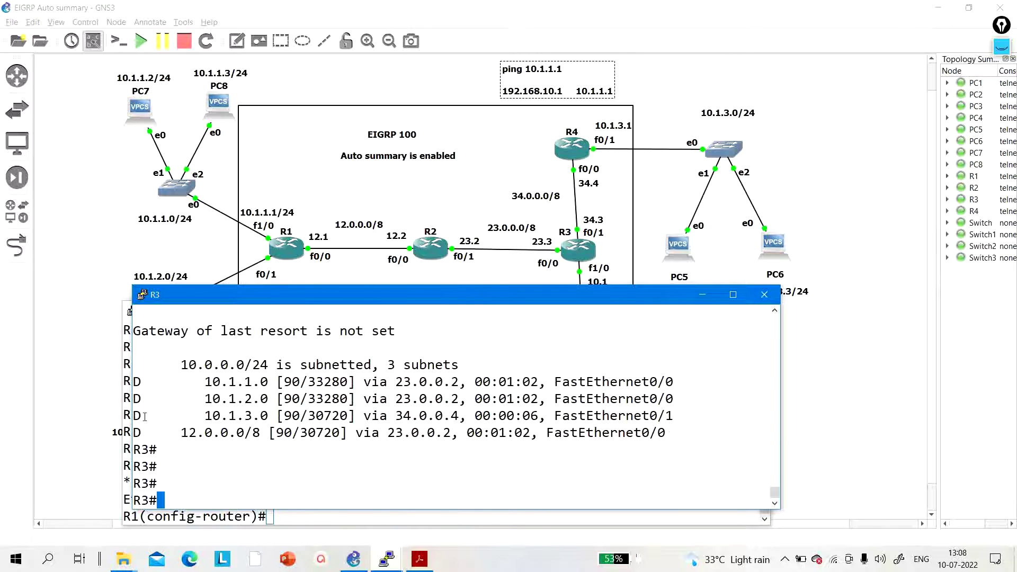
drag(137, 415, 120, 382)
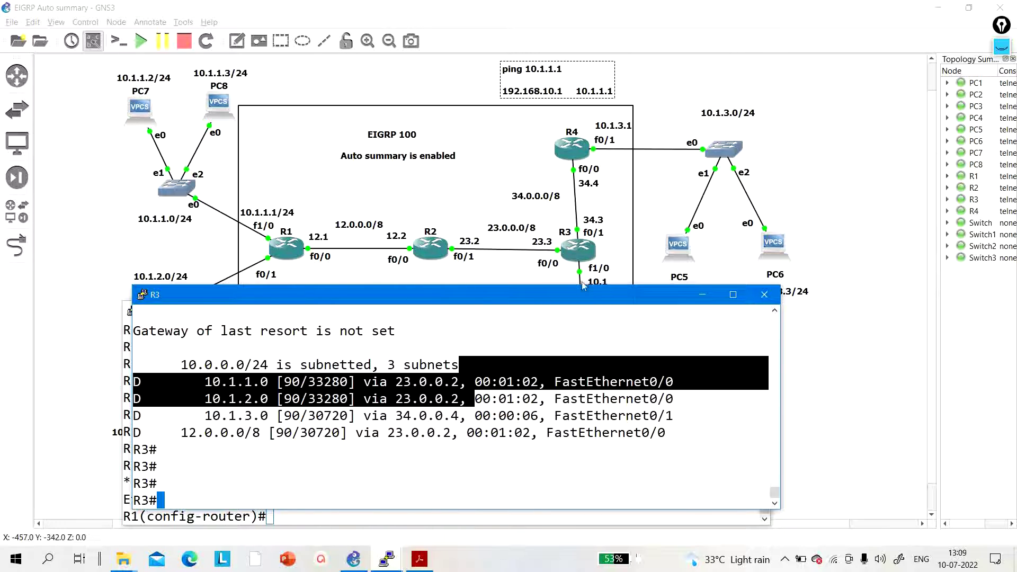
Hide R3's console, nudge the EIGRP 100 box right, and select then deselect the PC pairs
click(707, 301)
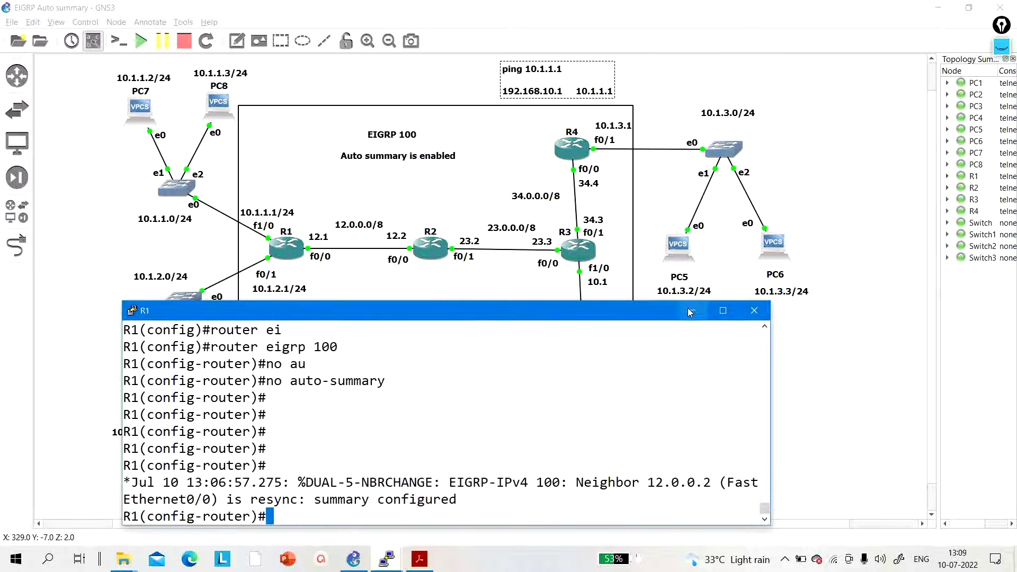
click(388, 102)
drag(380, 148, 388, 146)
drag(484, 411, 721, 510)
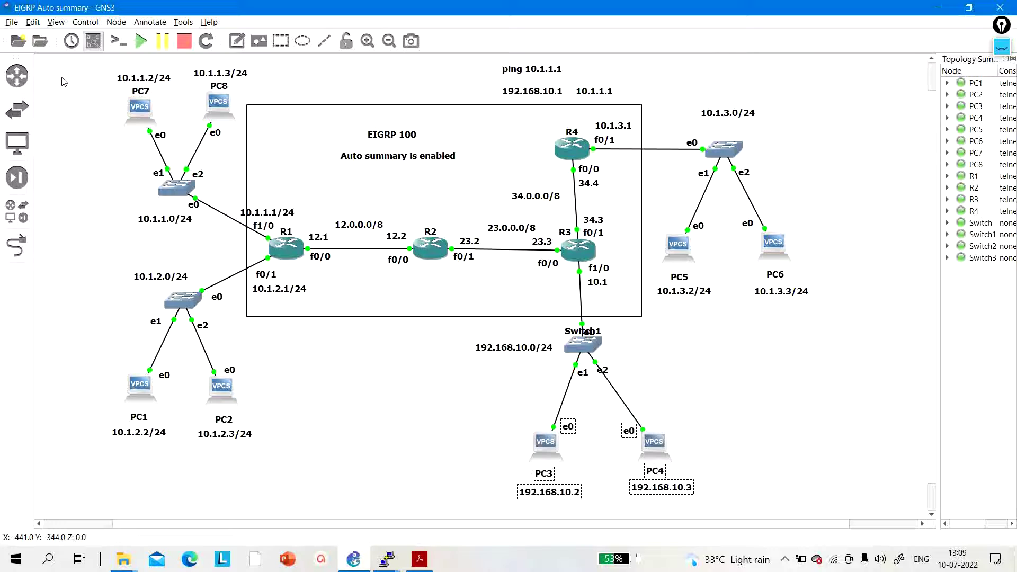
drag(61, 76, 237, 158)
drag(105, 334, 108, 64)
click(230, 483)
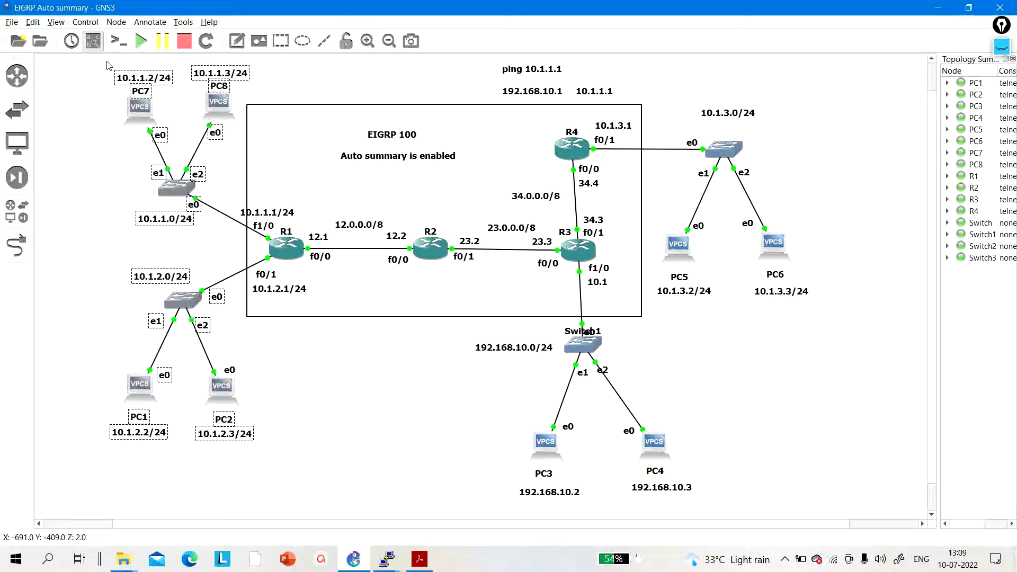